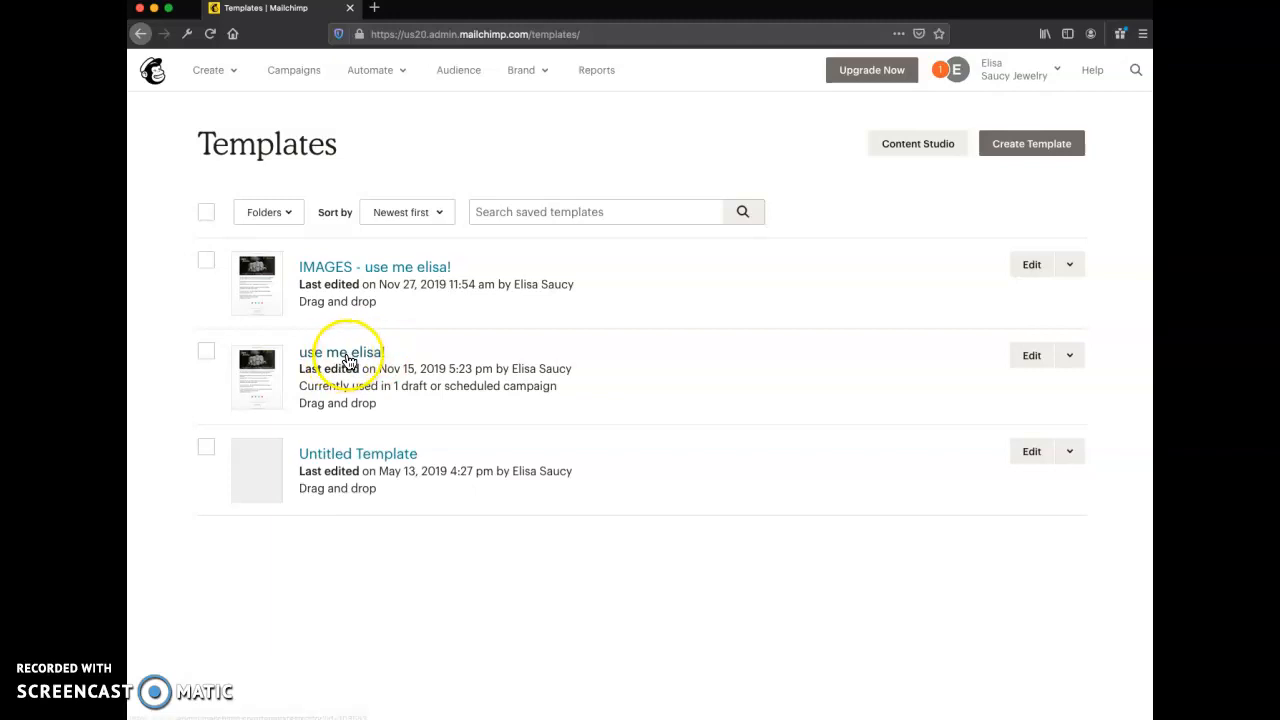
left_click(1071, 358)
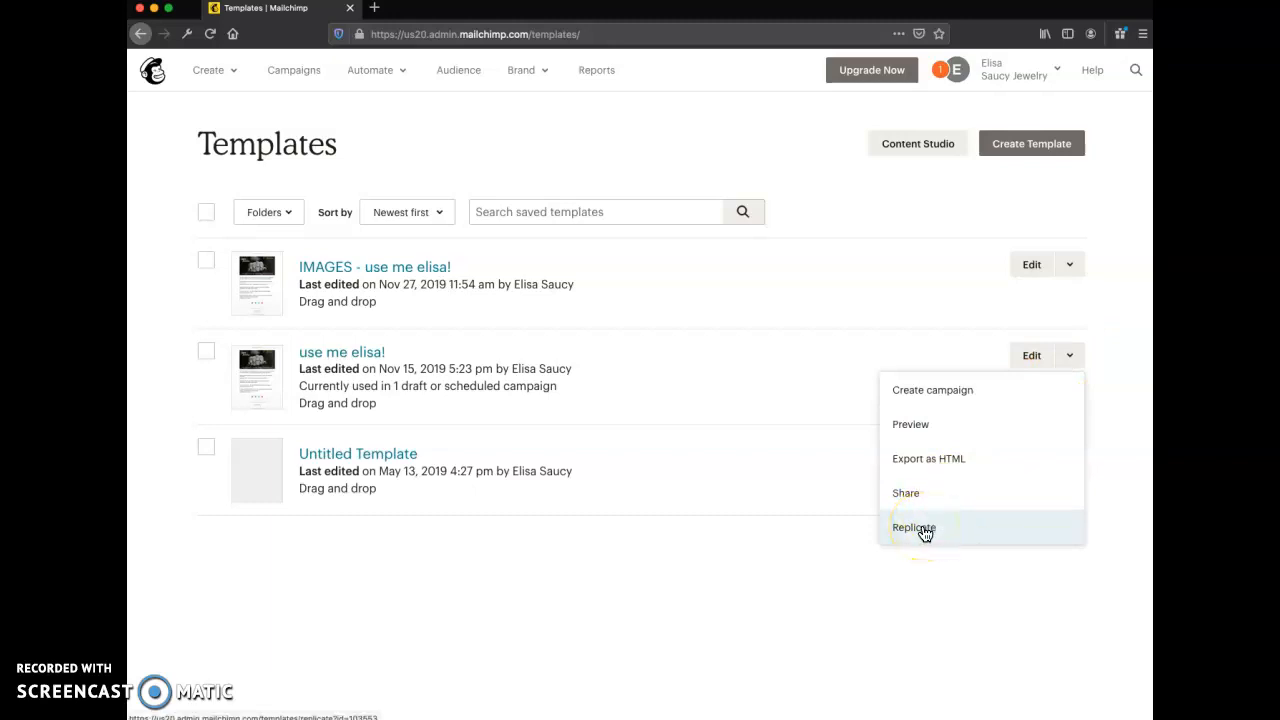
left_click(874, 614)
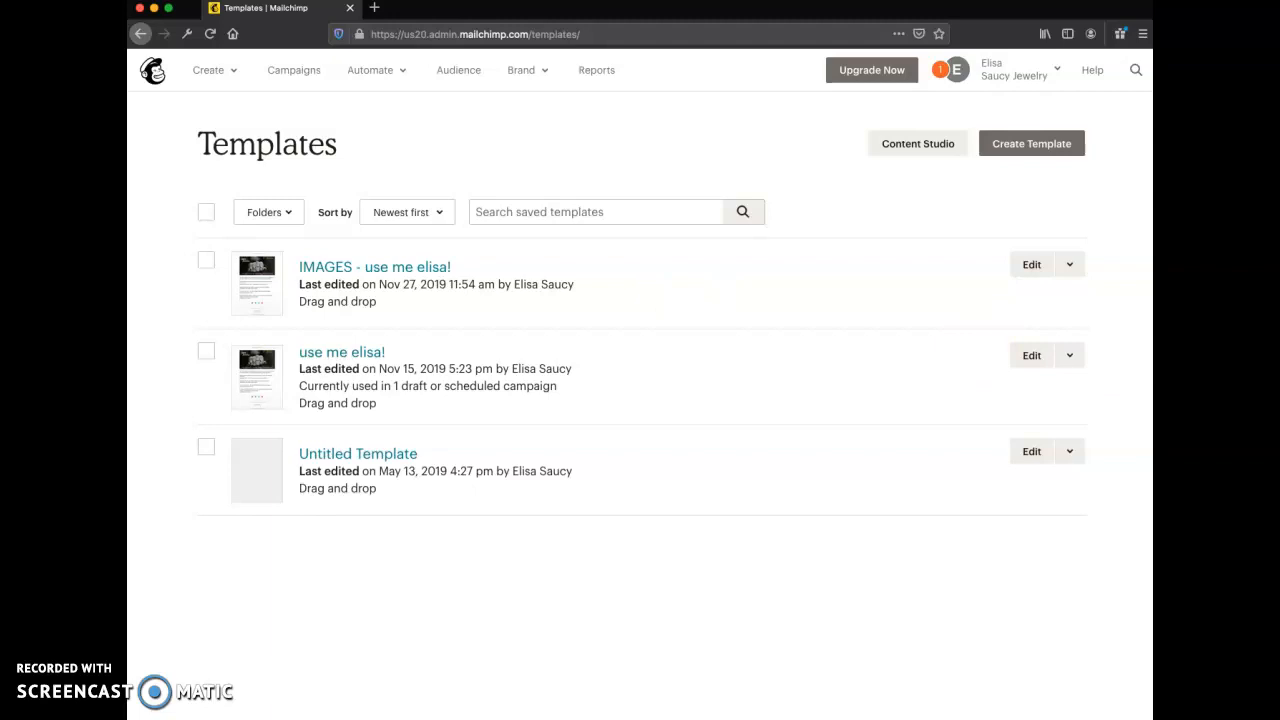
- Switch to Finder and look through the images in the mailChimp folder and its JPEG-600 and JPEG-300 subfolders
left_click_drag(1150, 426, 873, 388)
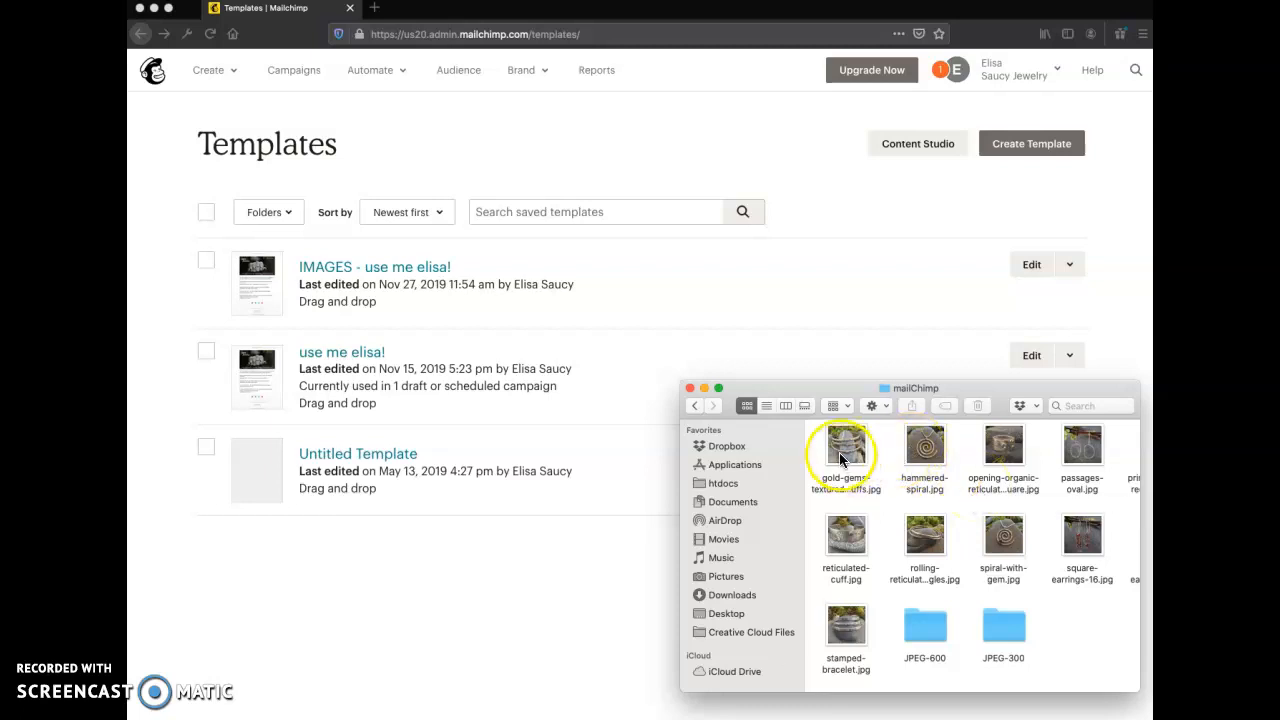
scroll(934, 502, "right", 2)
scroll(934, 502, "left", 2)
double_click(924, 622)
scroll(925, 625, "down", 3)
scroll(925, 625, "up", 3)
left_click(693, 406)
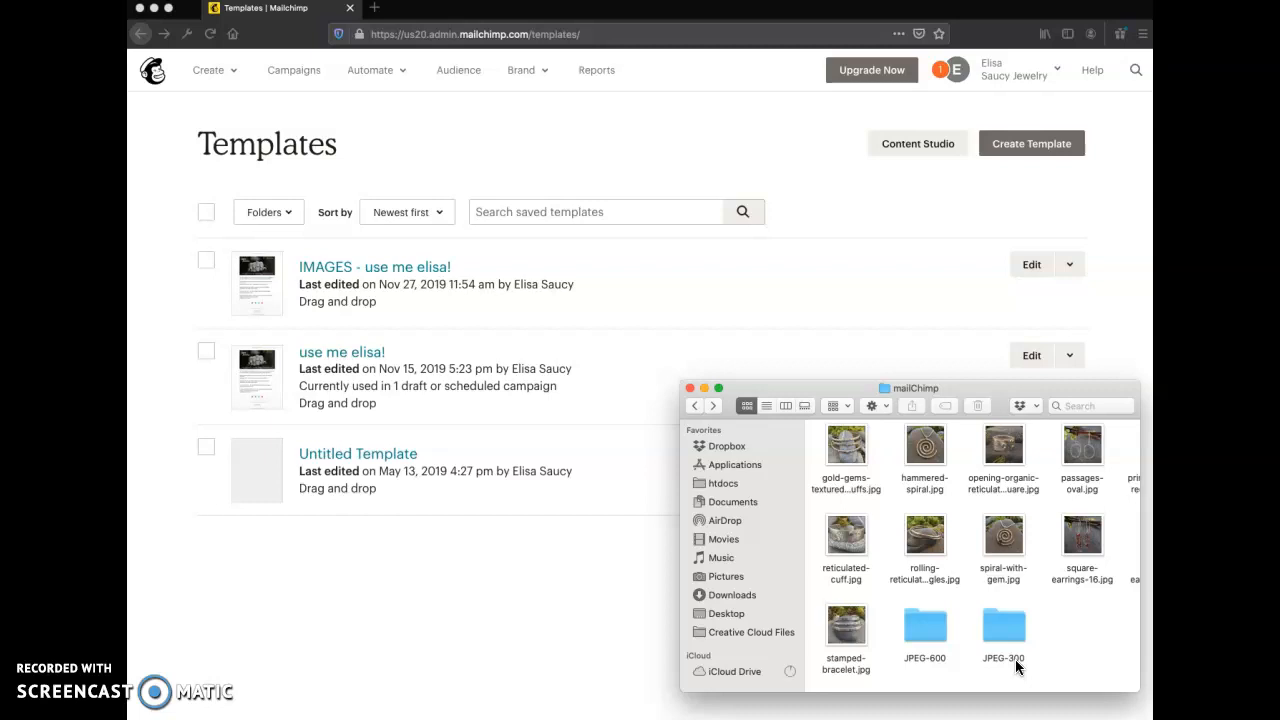
left_click(925, 627)
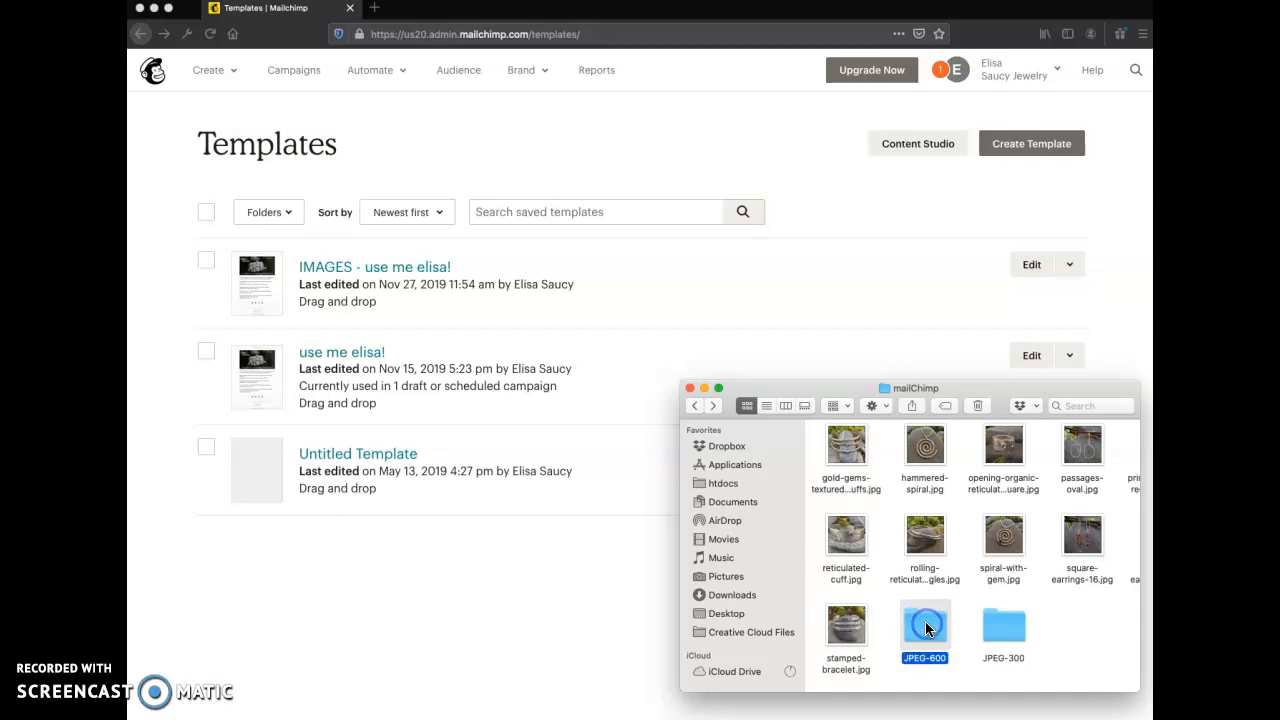
left_click(1007, 628)
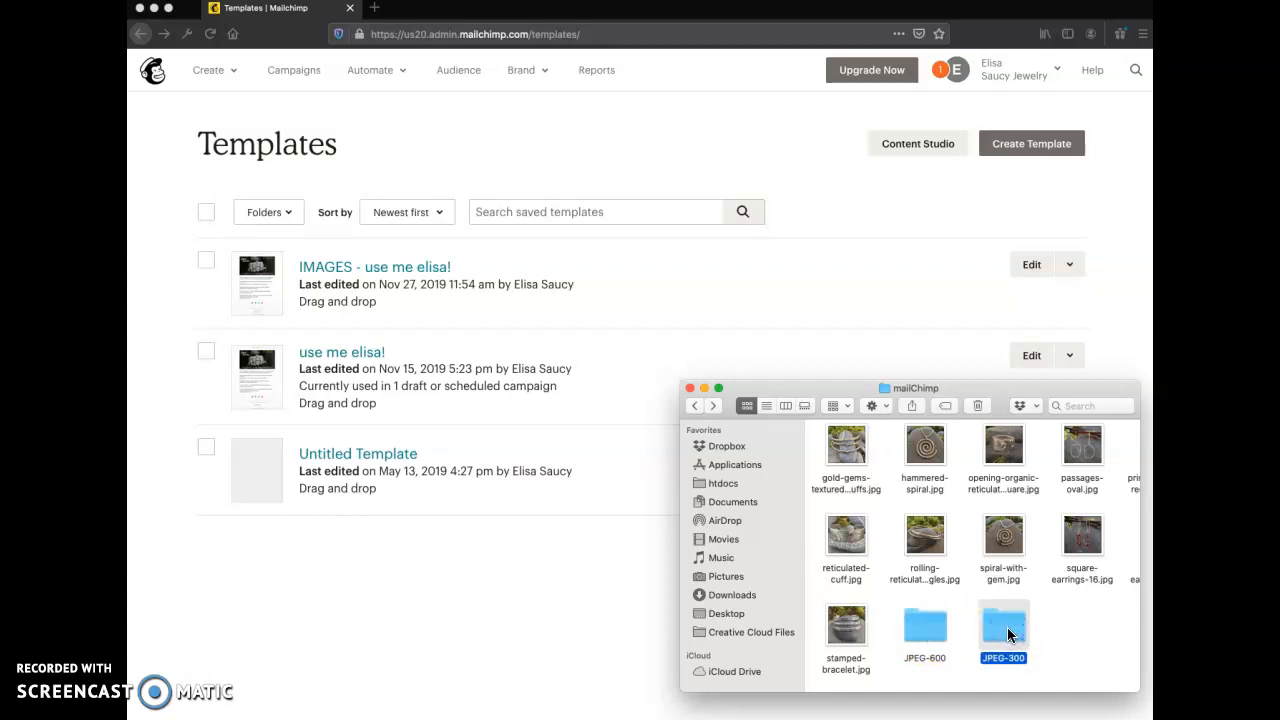
left_click_drag(1008, 634, 819, 392)
left_click_drag(819, 392, 1168, 404)
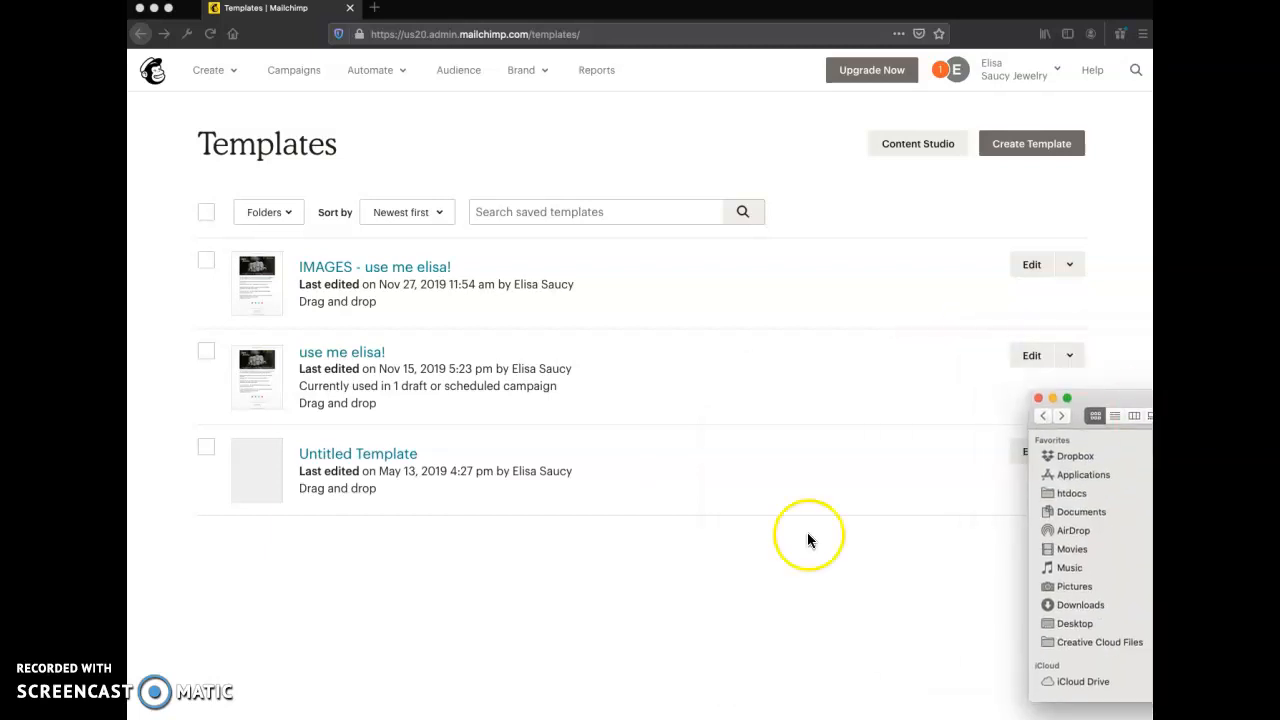
- Open the most recent IMAGES template for editing and open its text block listing the shows
left_click(523, 611)
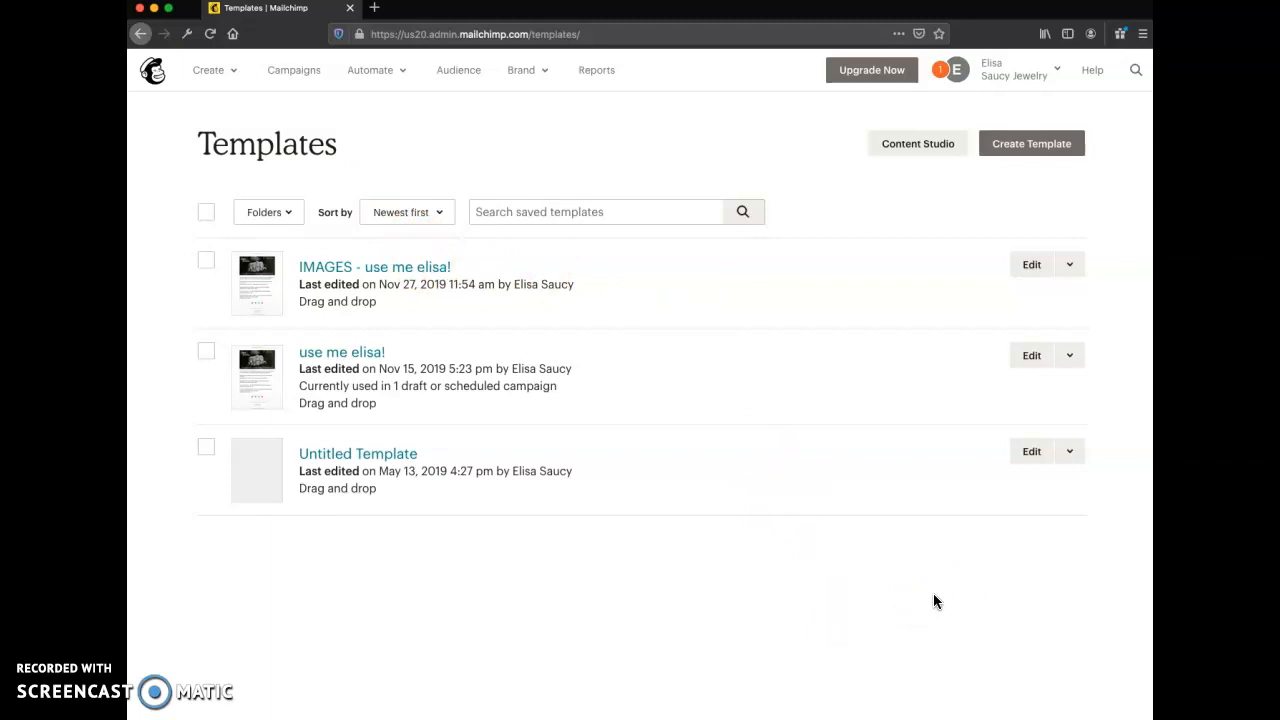
left_click(1031, 268)
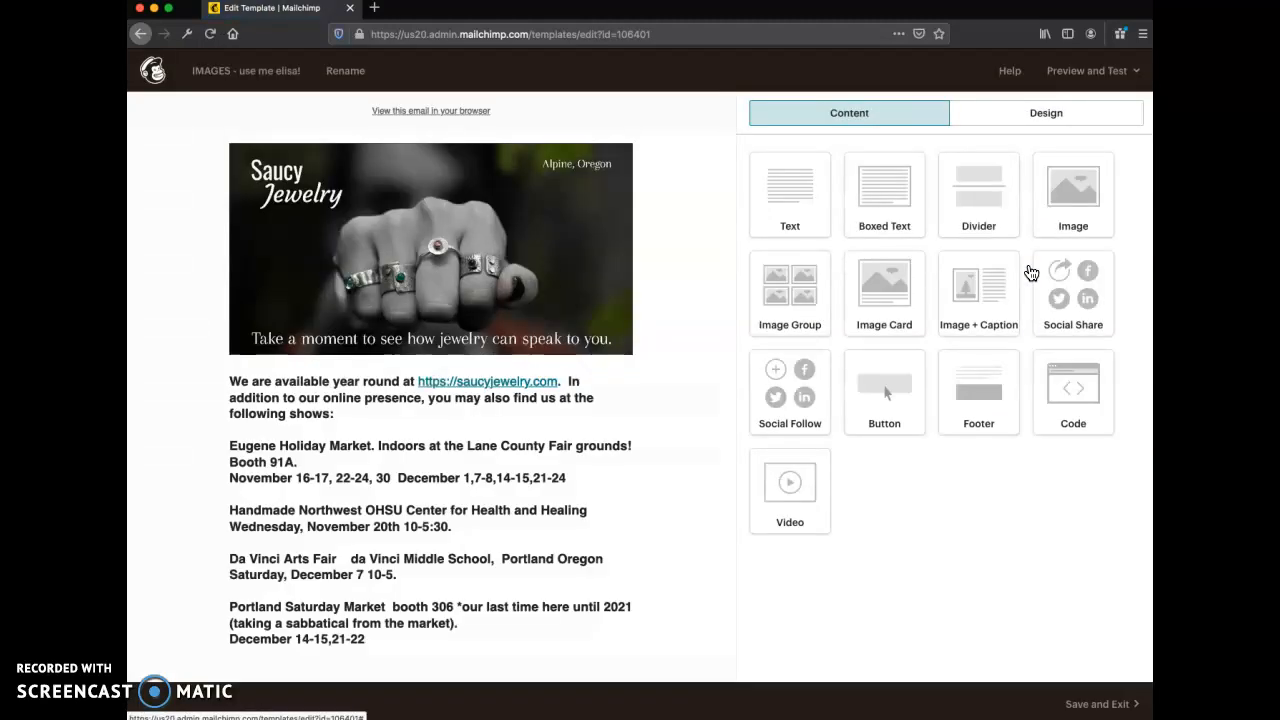
mouse_move(593, 447)
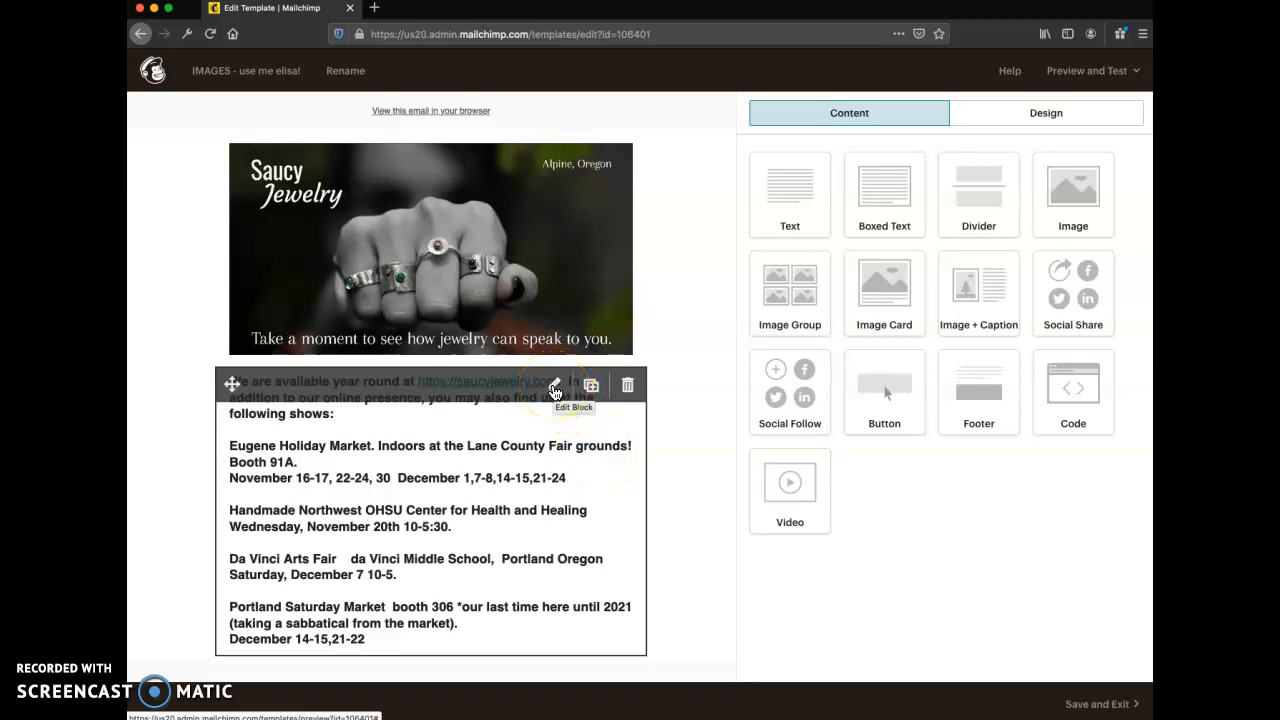
mouse_move(554, 220)
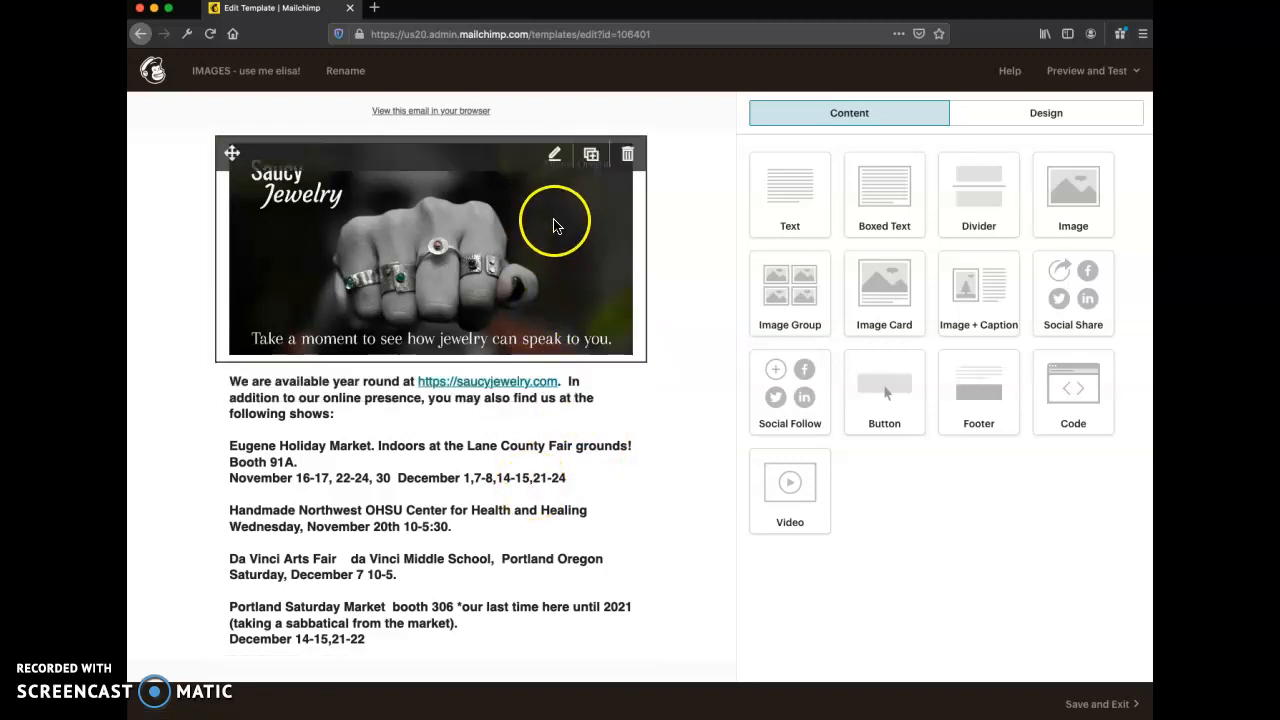
scroll(543, 400, "down", 4)
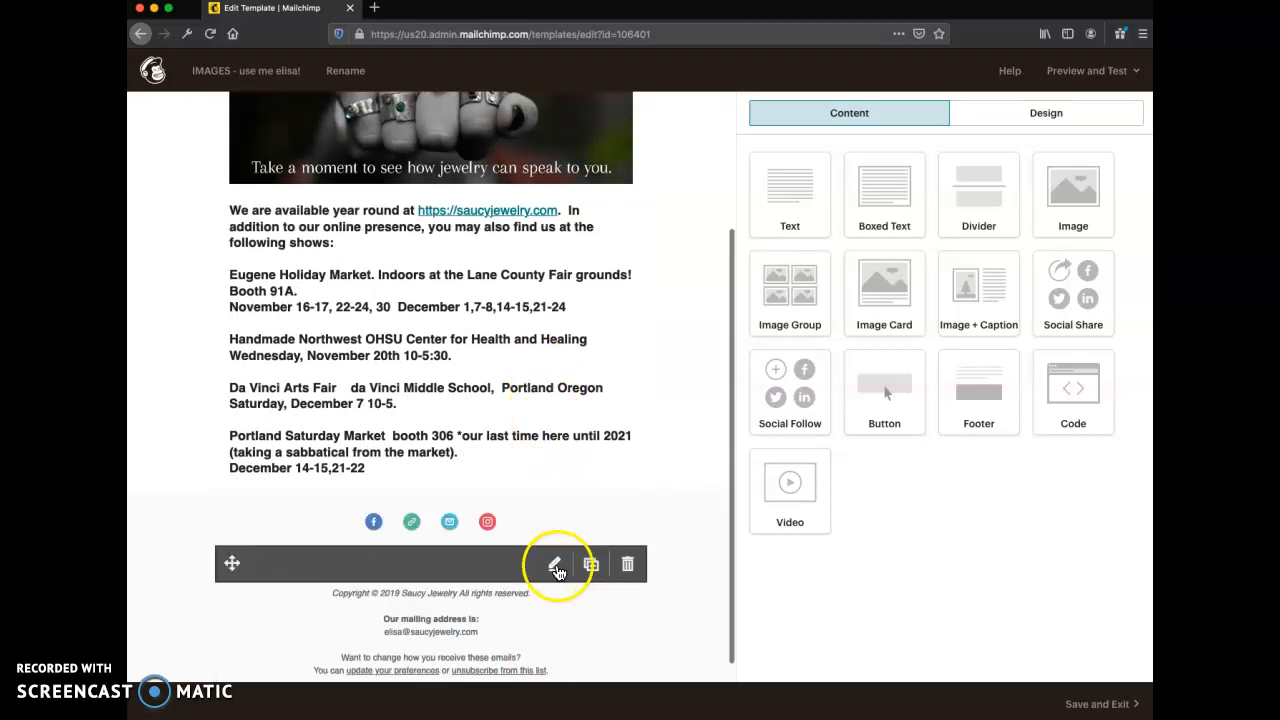
scroll(557, 420, "up", 2)
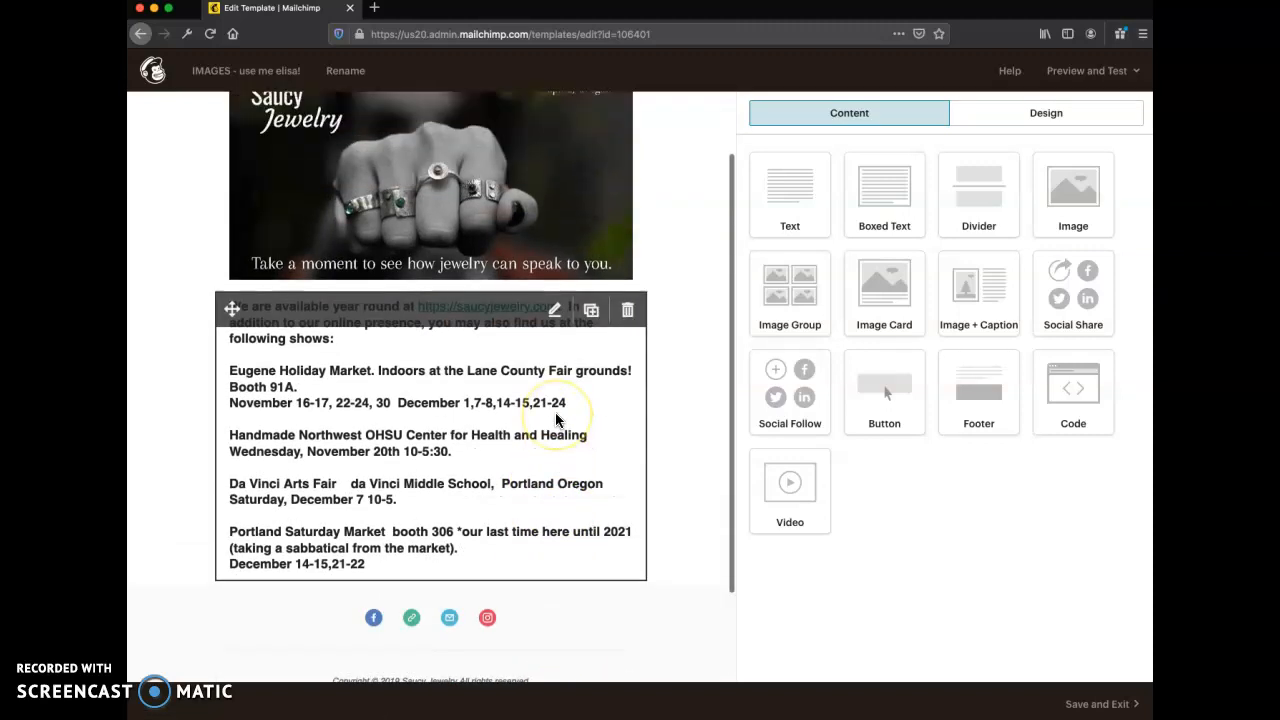
scroll(557, 420, "up", 1)
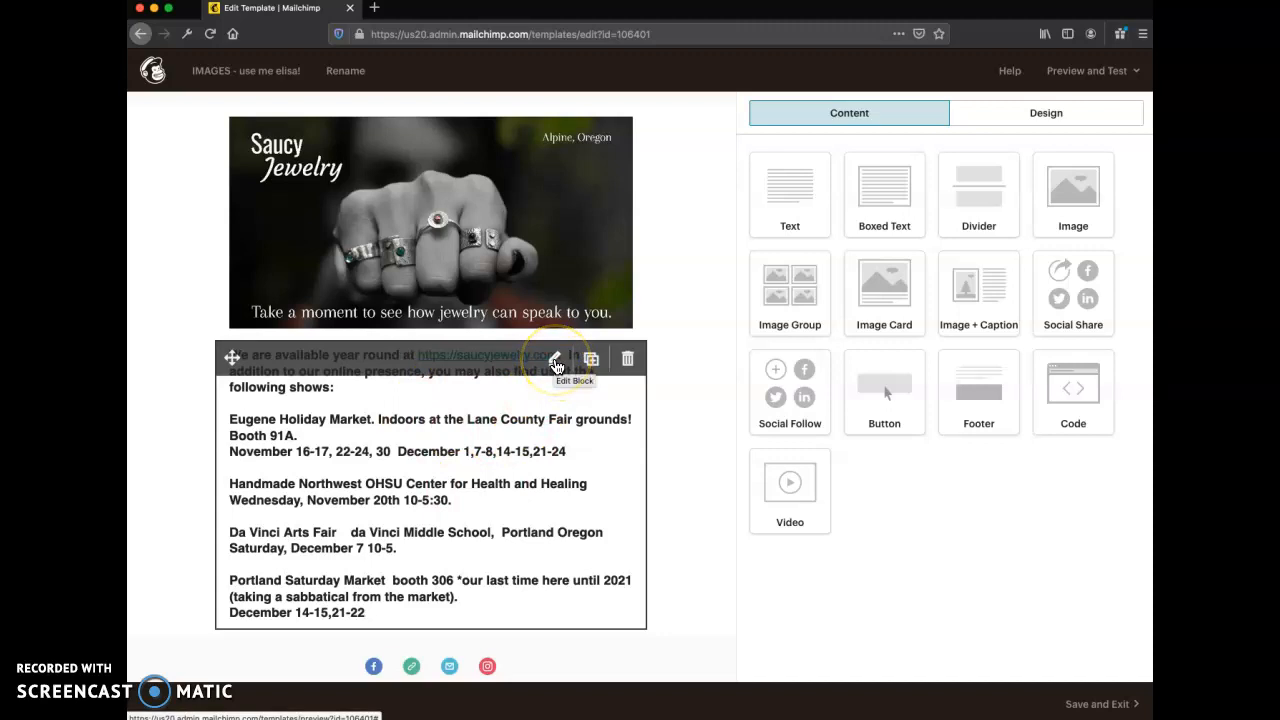
left_click(556, 362)
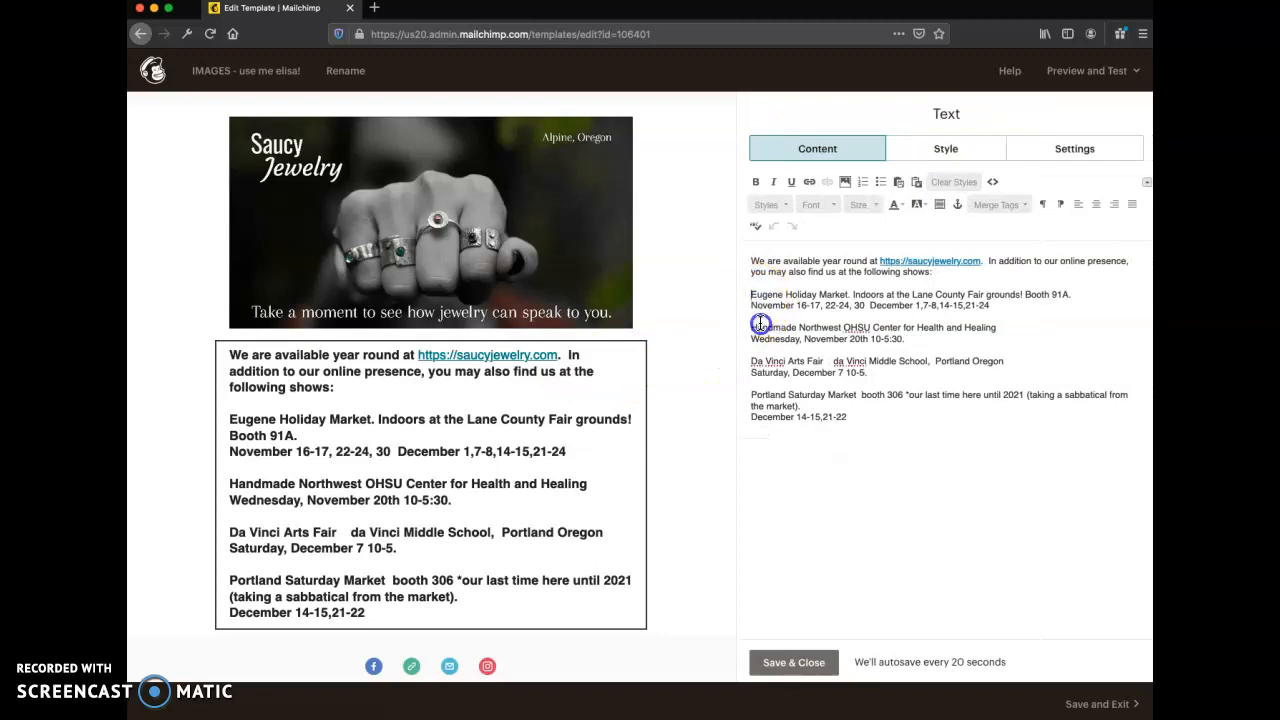
left_click_drag(755, 308, 766, 334)
left_click(857, 417)
left_click(1015, 183)
left_click(1003, 183)
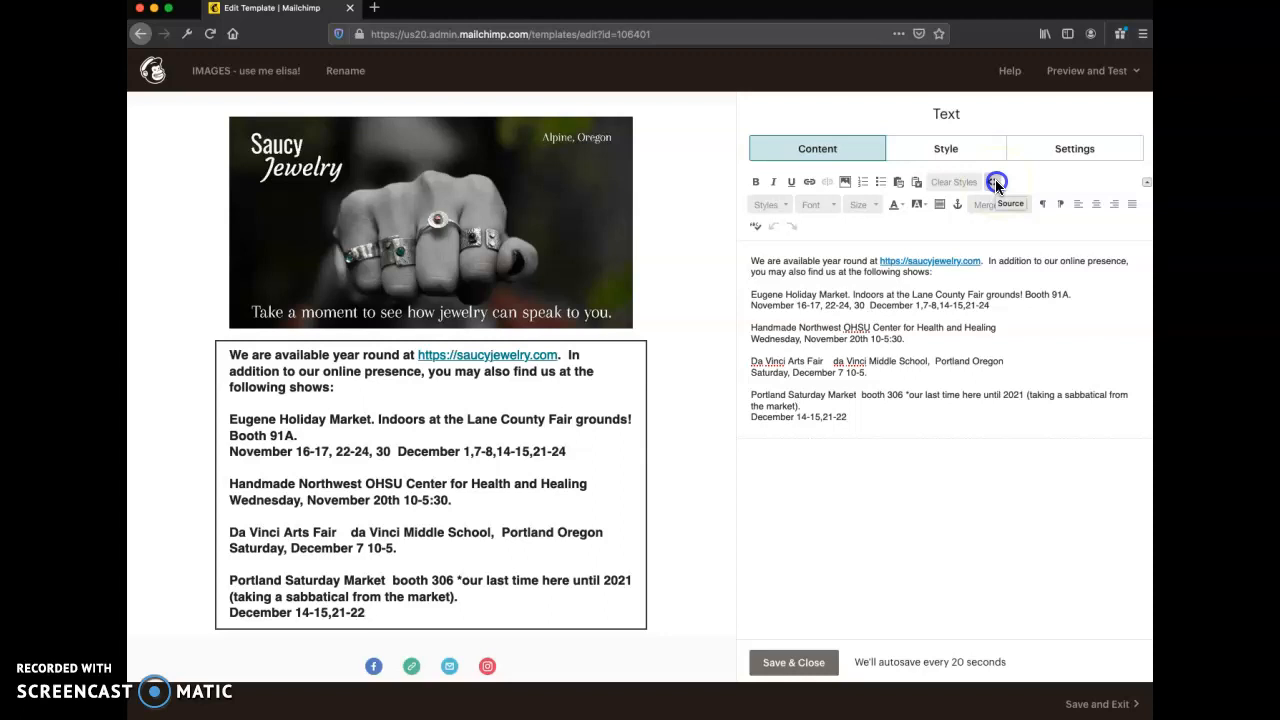
left_click(996, 183)
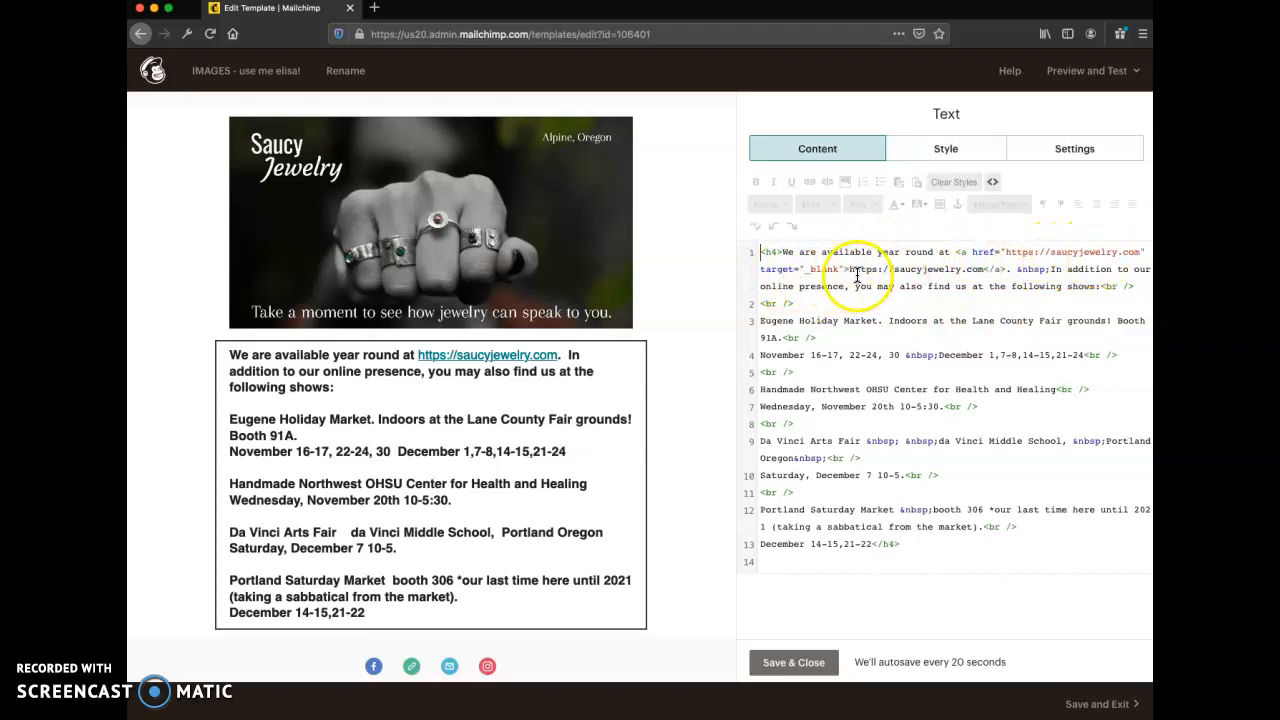
left_click_drag(848, 269, 986, 274)
left_click(968, 294)
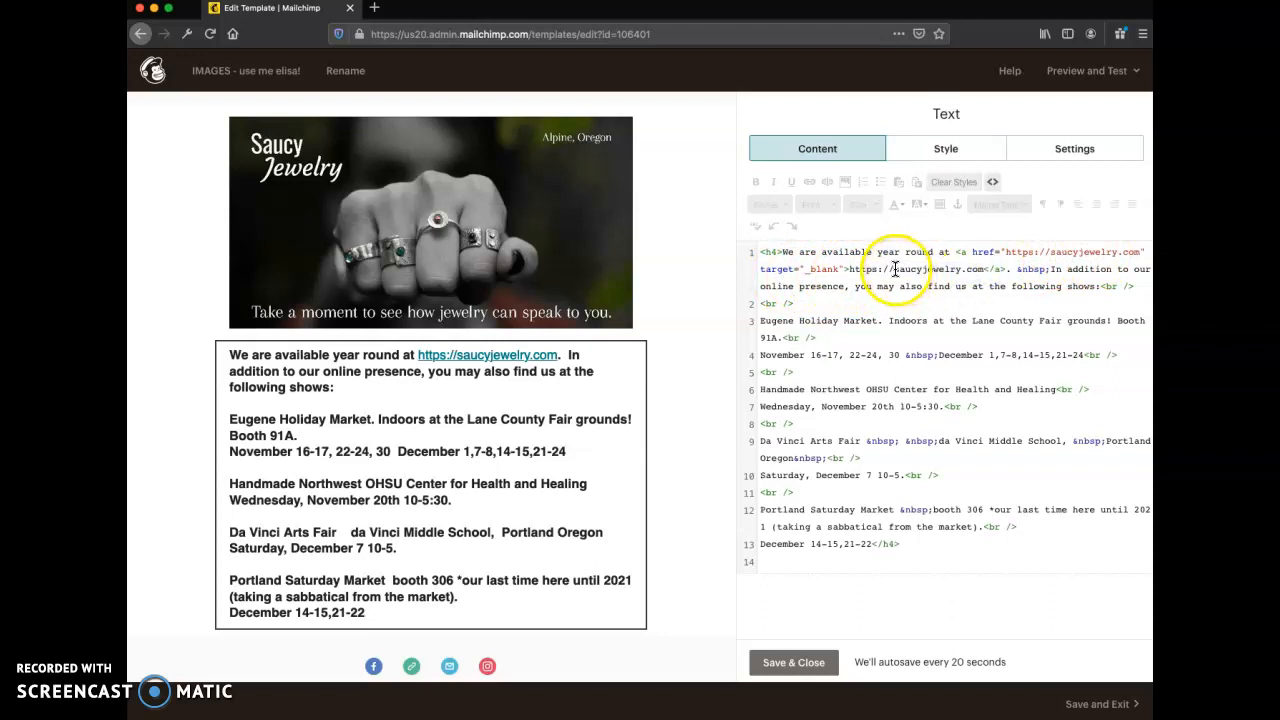
key("BackSpace")
key("BackSpace")
key("BackSpace")
key("BackSpace")
key("BackSpace")
key("BackSpace")
key("BackSpace")
key("BackSpace")
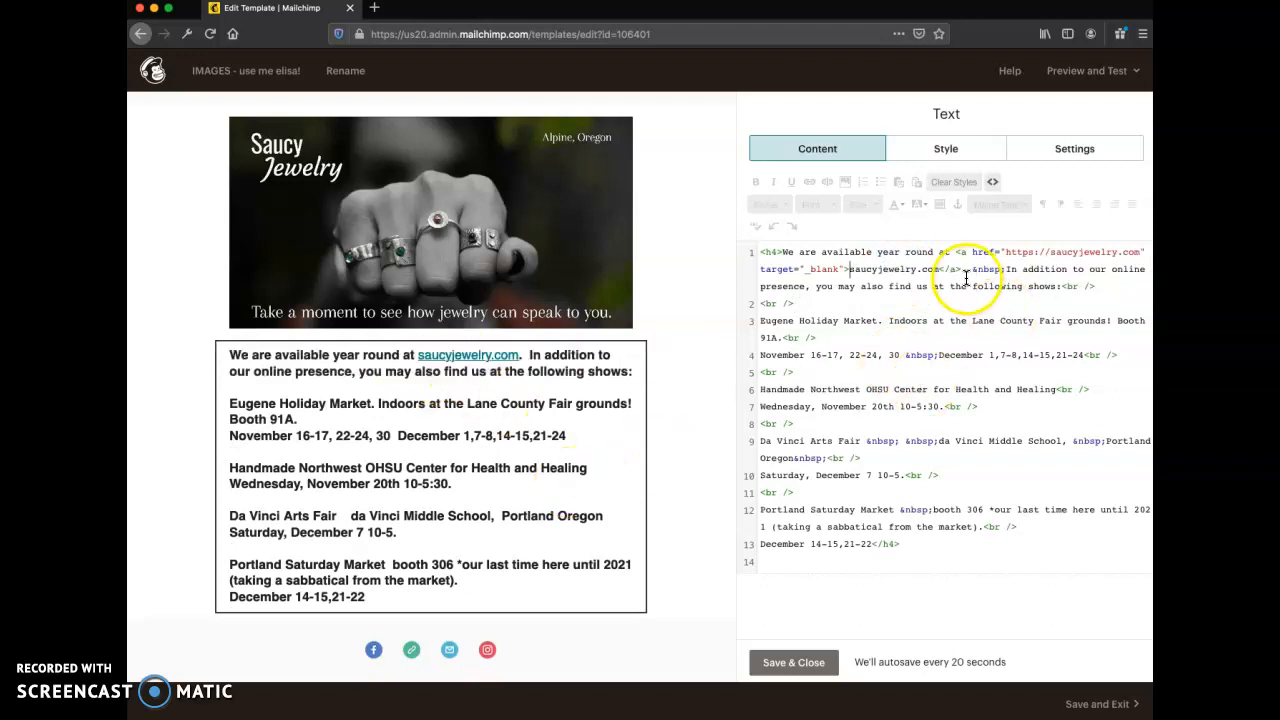
- Return the text block from source to formatted view, and save and close it
left_click_drag(1007, 252, 1045, 256)
left_click(944, 321)
left_click_drag(941, 270, 849, 270)
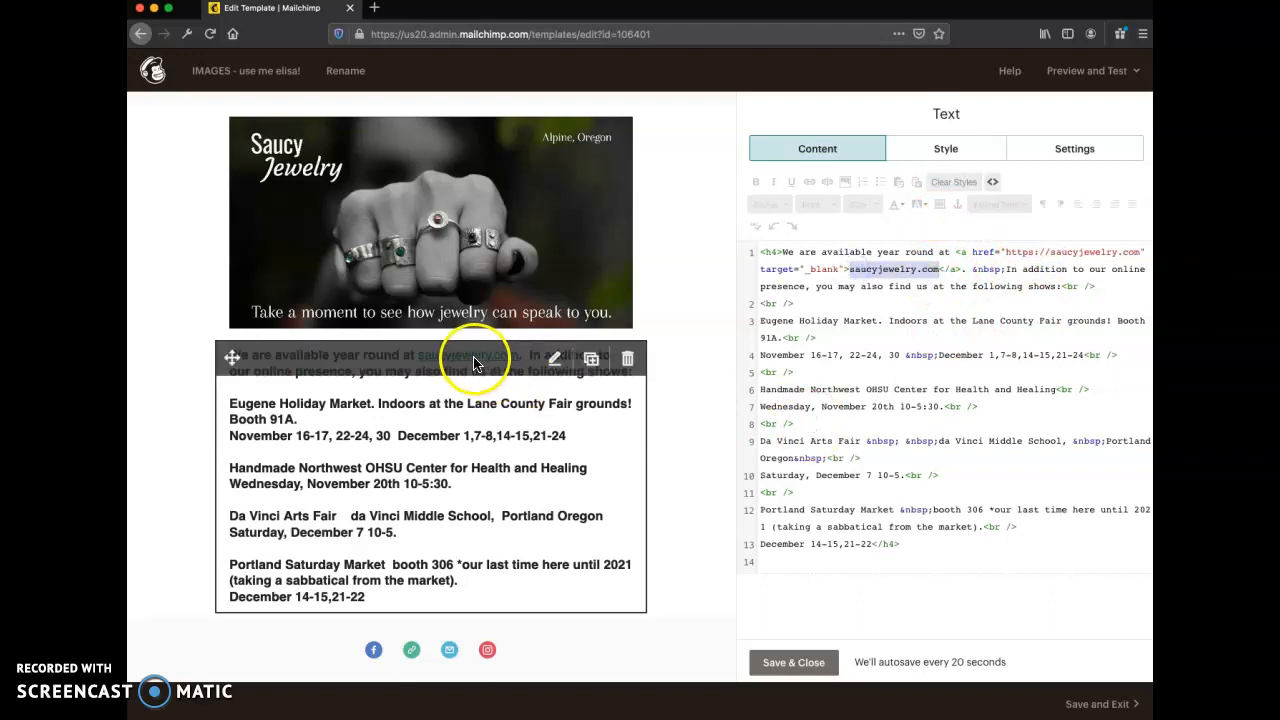
left_click(921, 350)
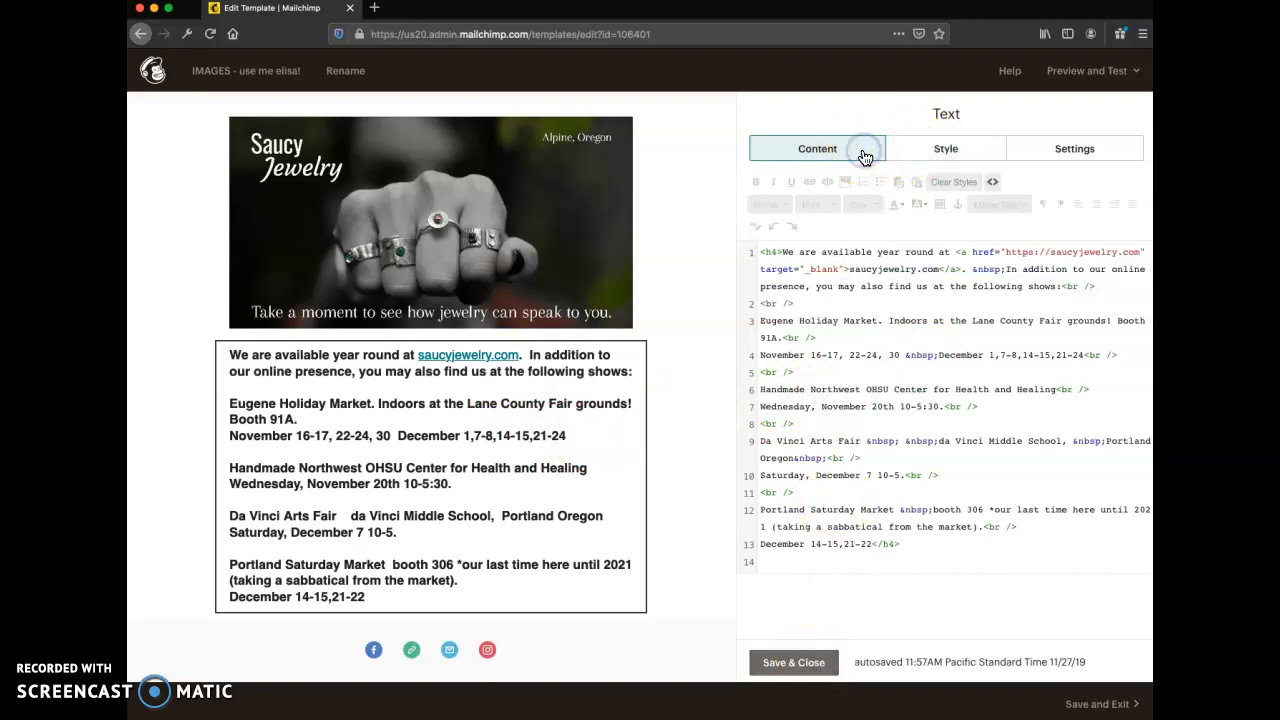
left_click(992, 181)
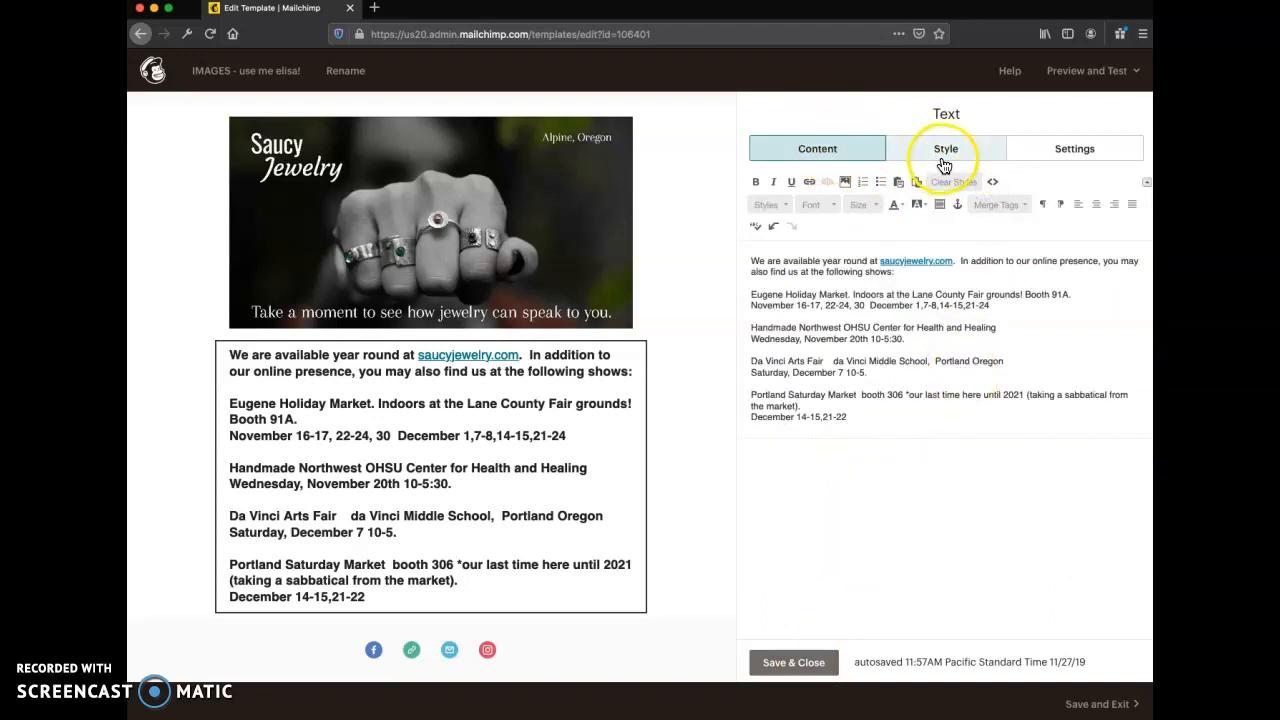
left_click(991, 182)
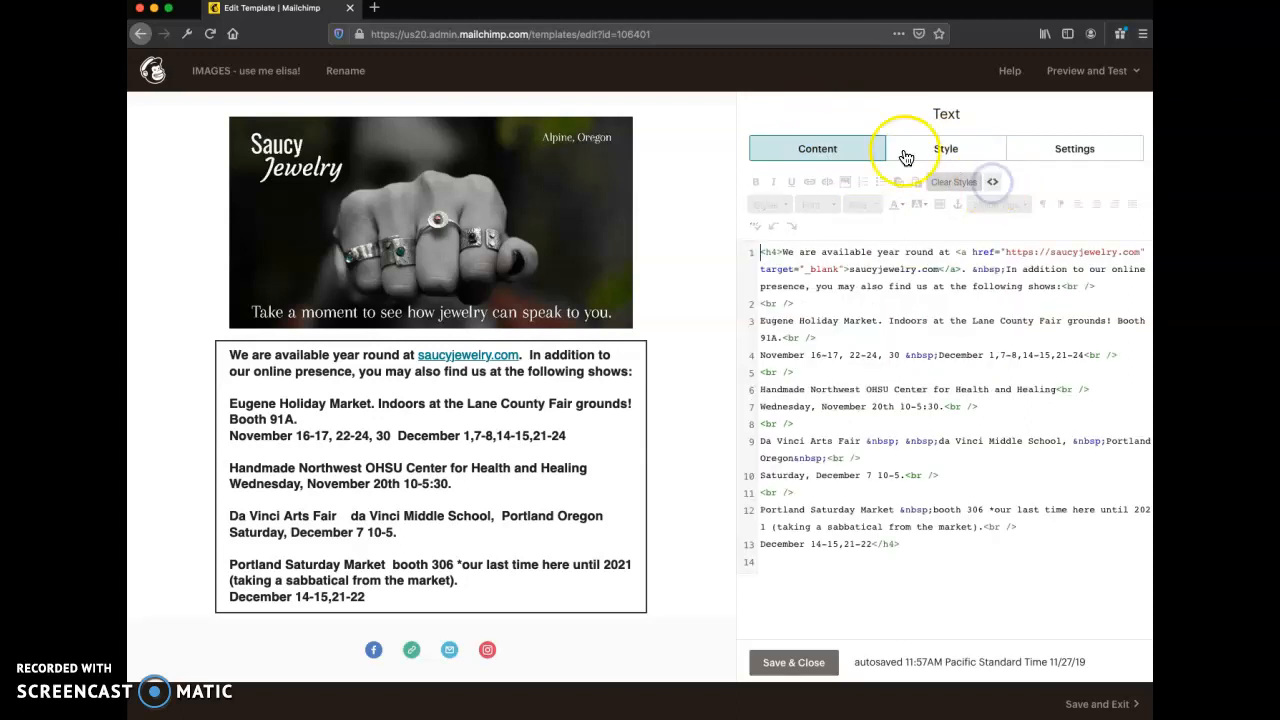
left_click(996, 184)
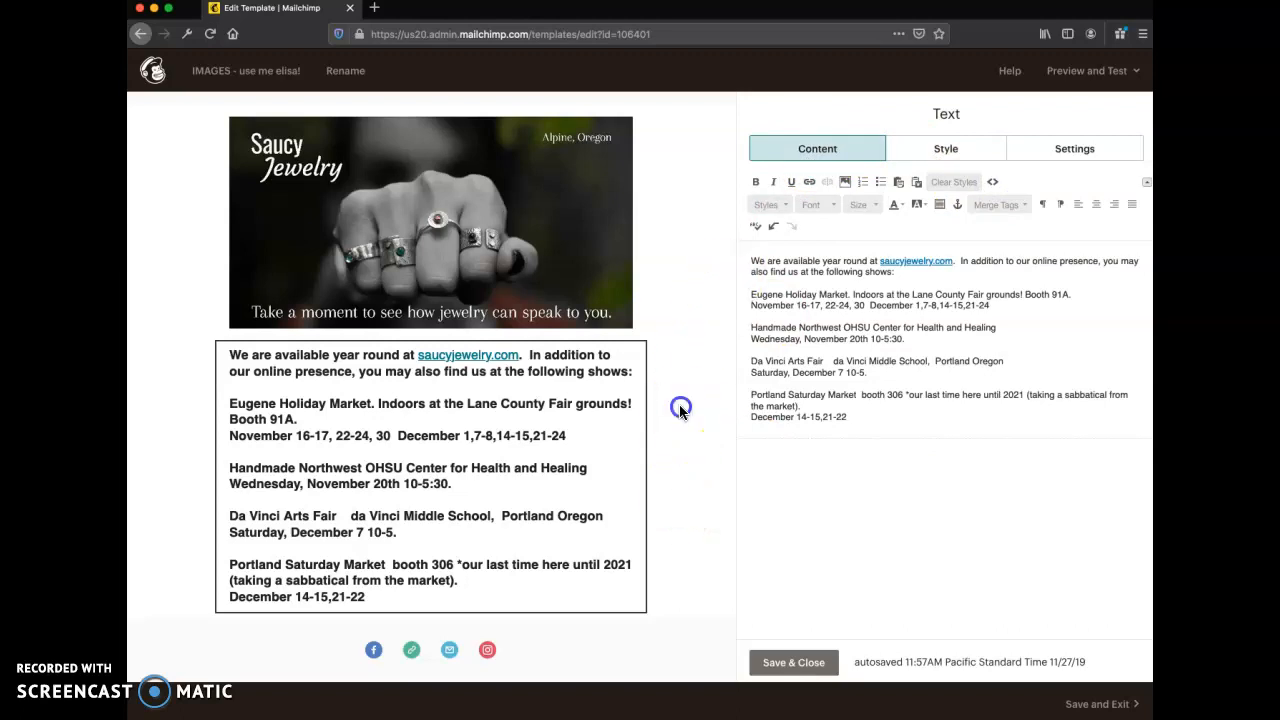
left_click(788, 660)
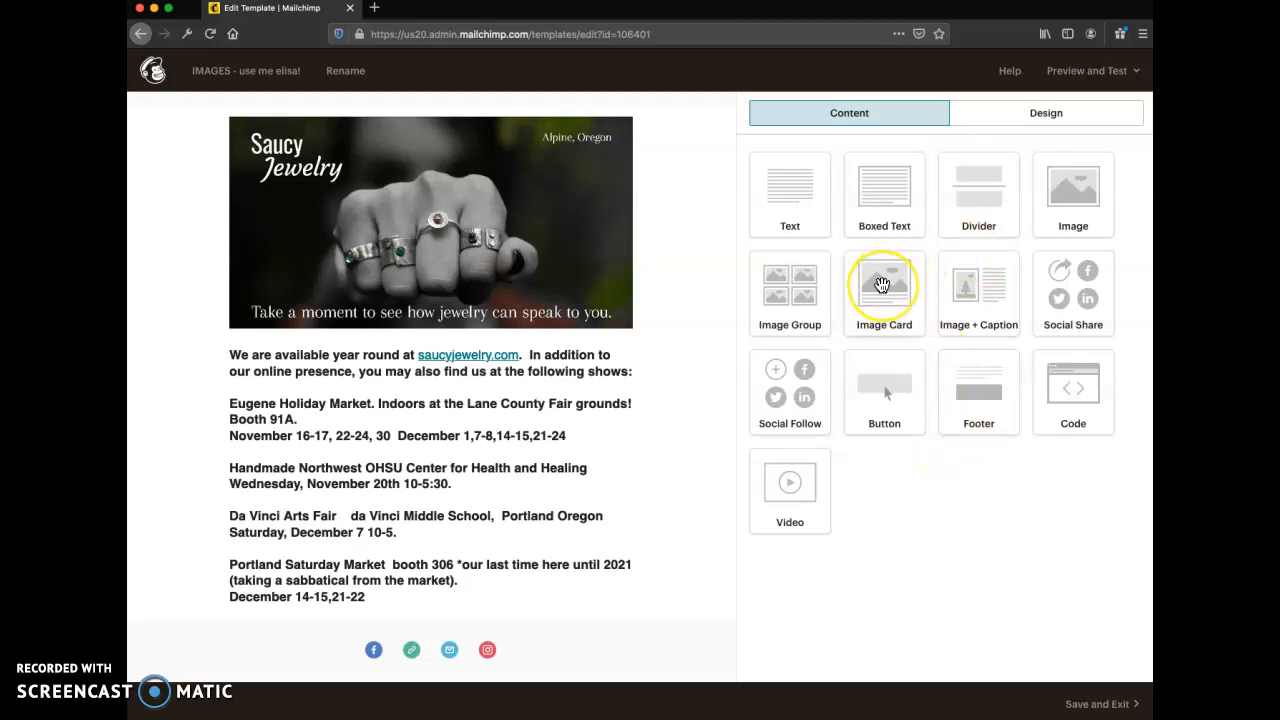
- Add an Image Group block directly below the show listing text in the body section
left_click(798, 297)
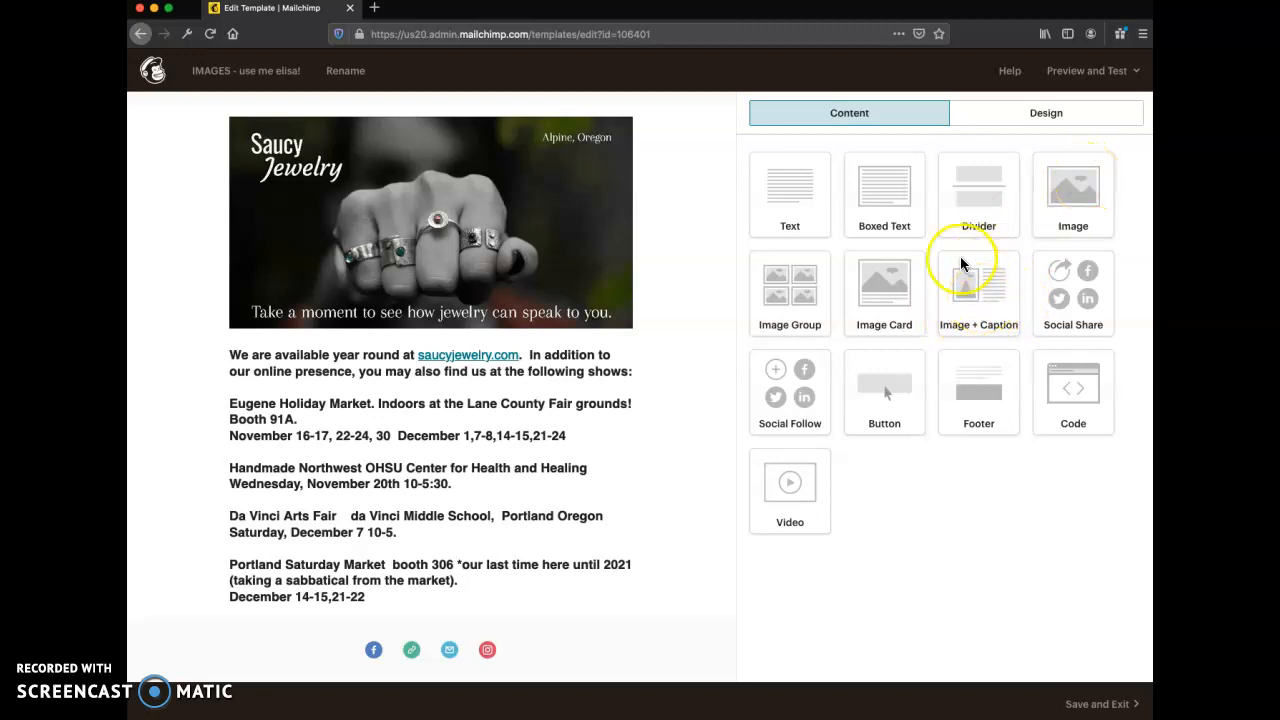
scroll(514, 480, "down", 2)
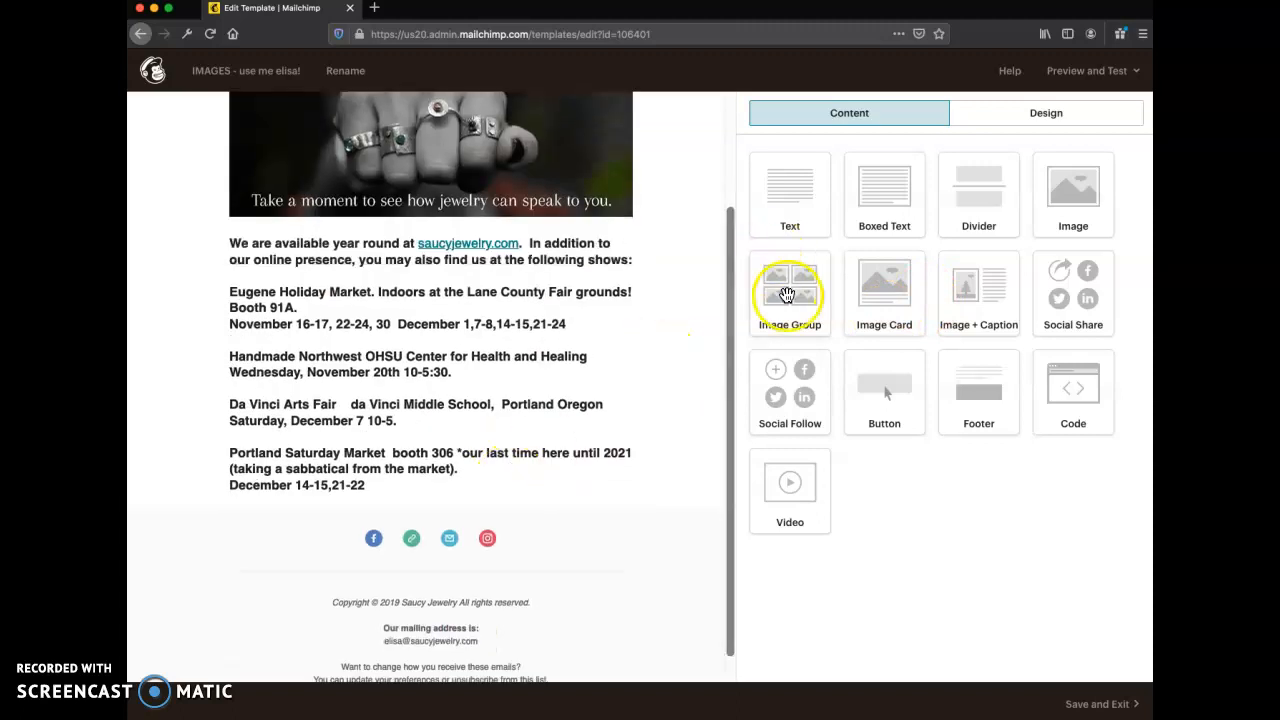
left_click_drag(790, 288, 443, 411)
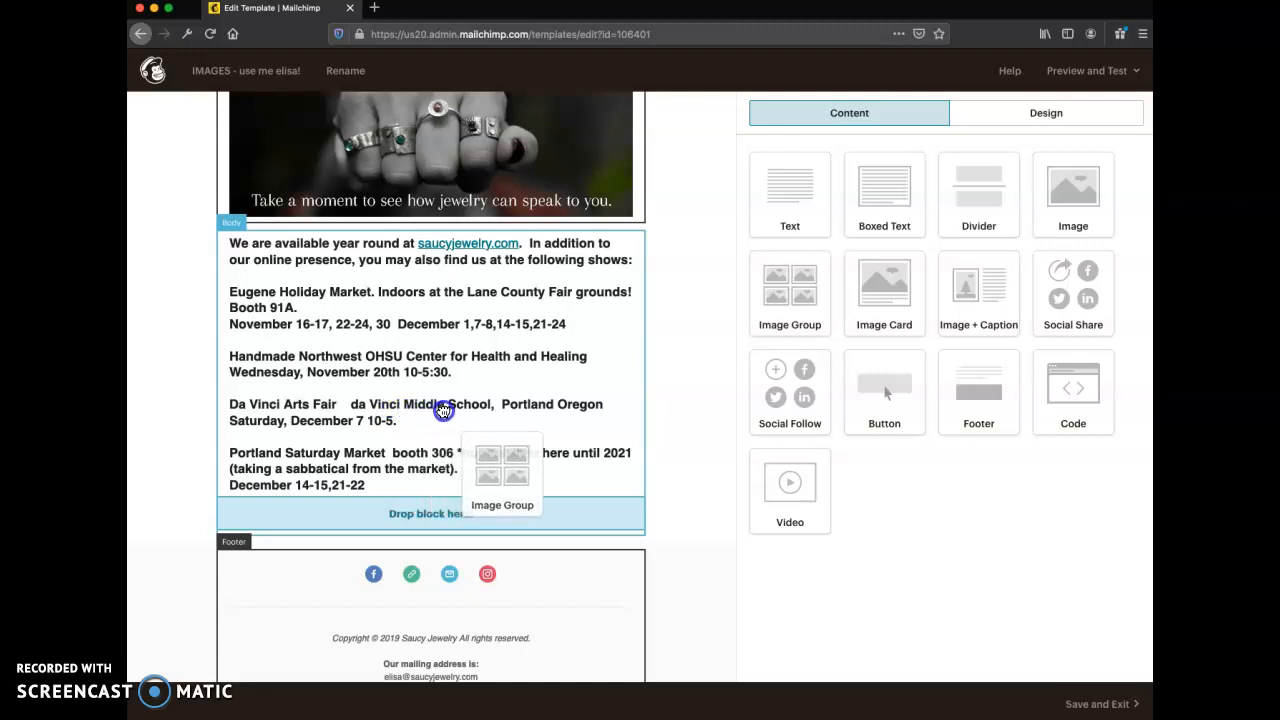
left_click_drag(443, 411, 330, 404)
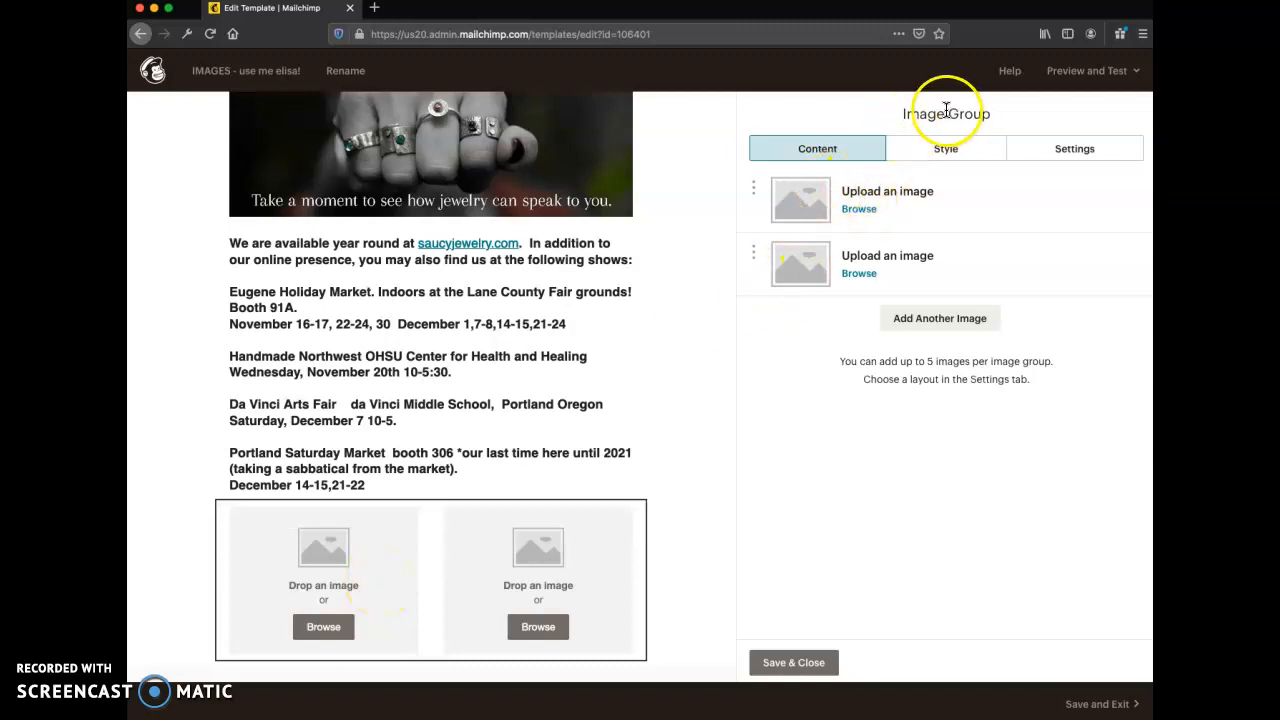
- Reopen the new image group and browse My Files in the Content Studio for its first image
left_click(508, 322)
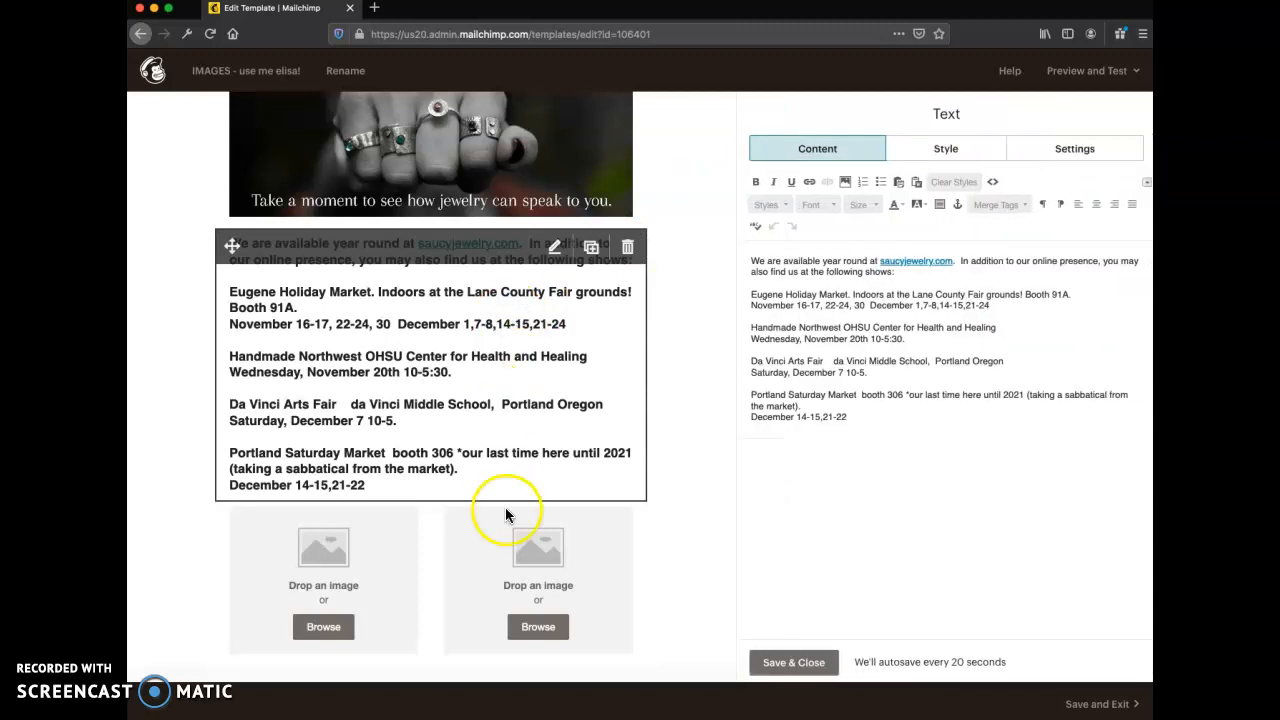
left_click(555, 518)
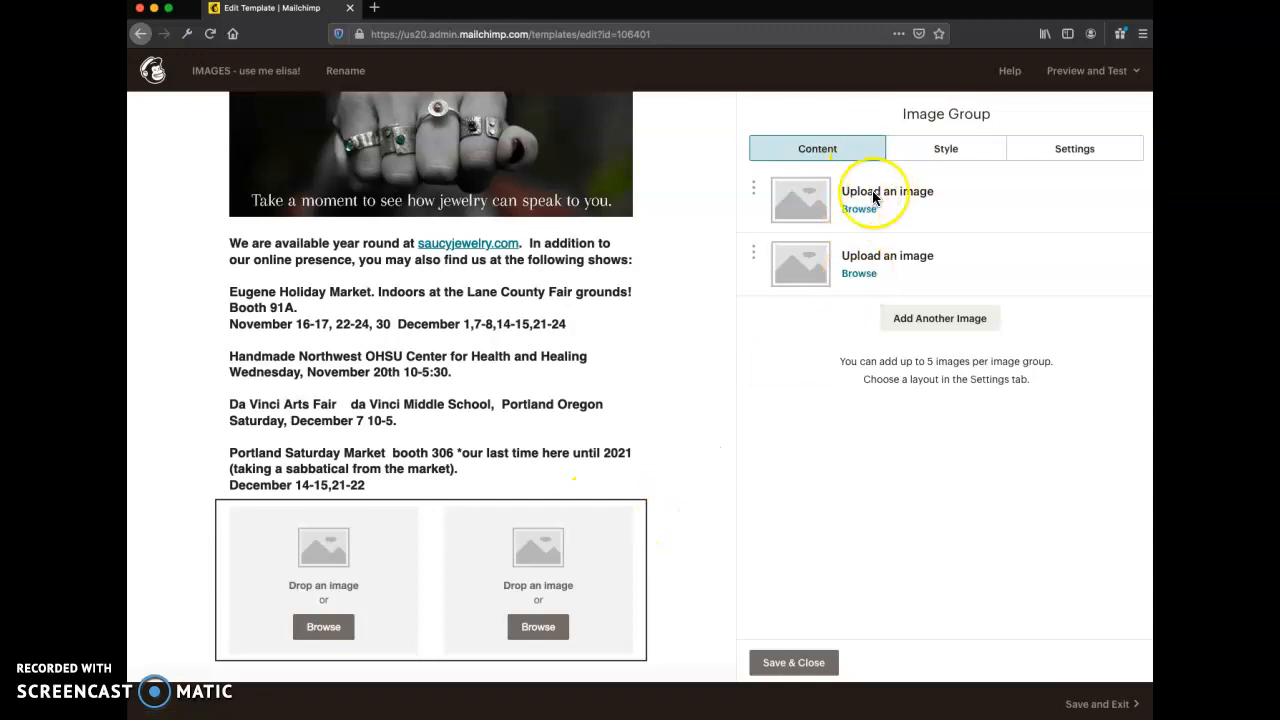
left_click(864, 213)
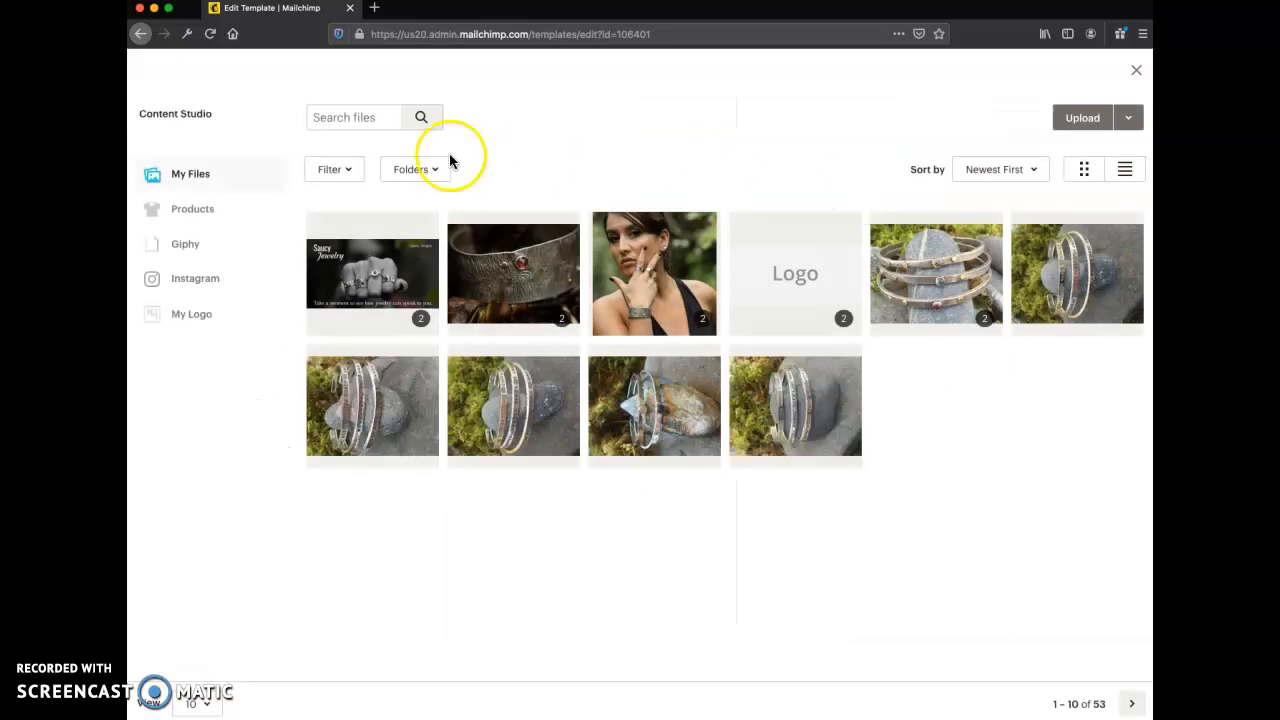
left_click(197, 181)
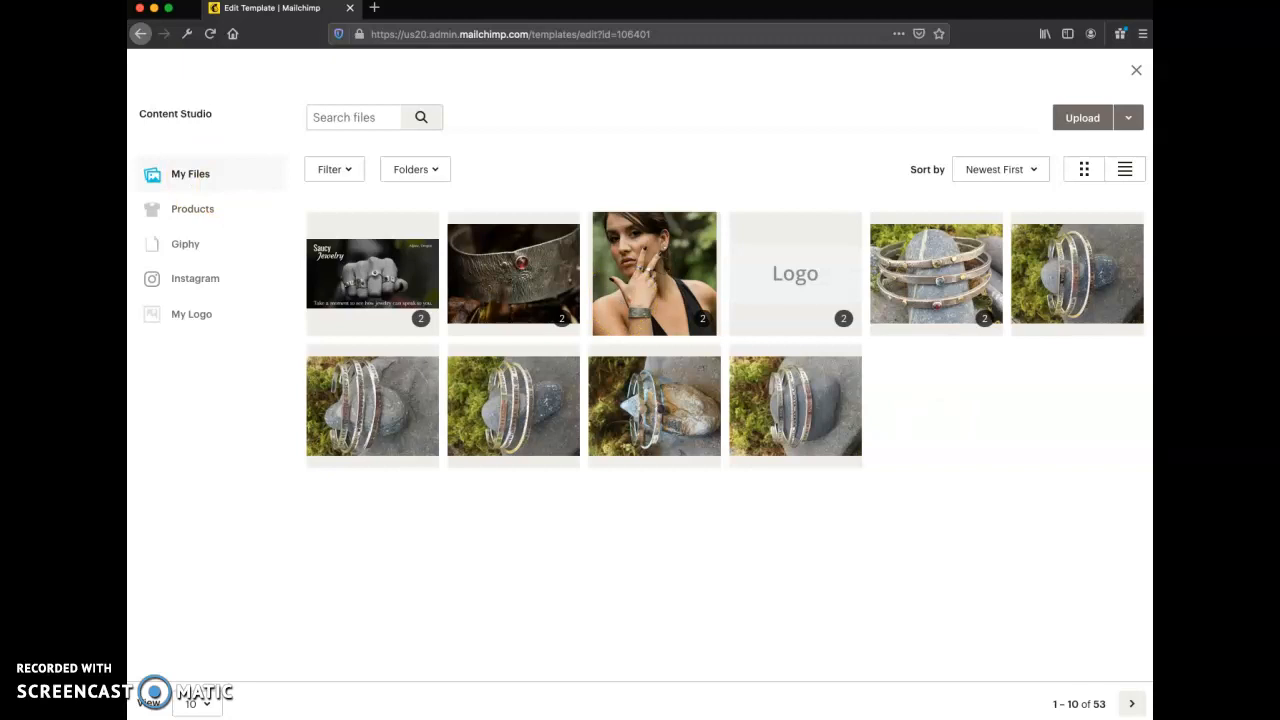
- Switch to Finder, bring its window over the Content Studio, and open the JPEG-300 folder inside mailChimp
key("super+Tab")
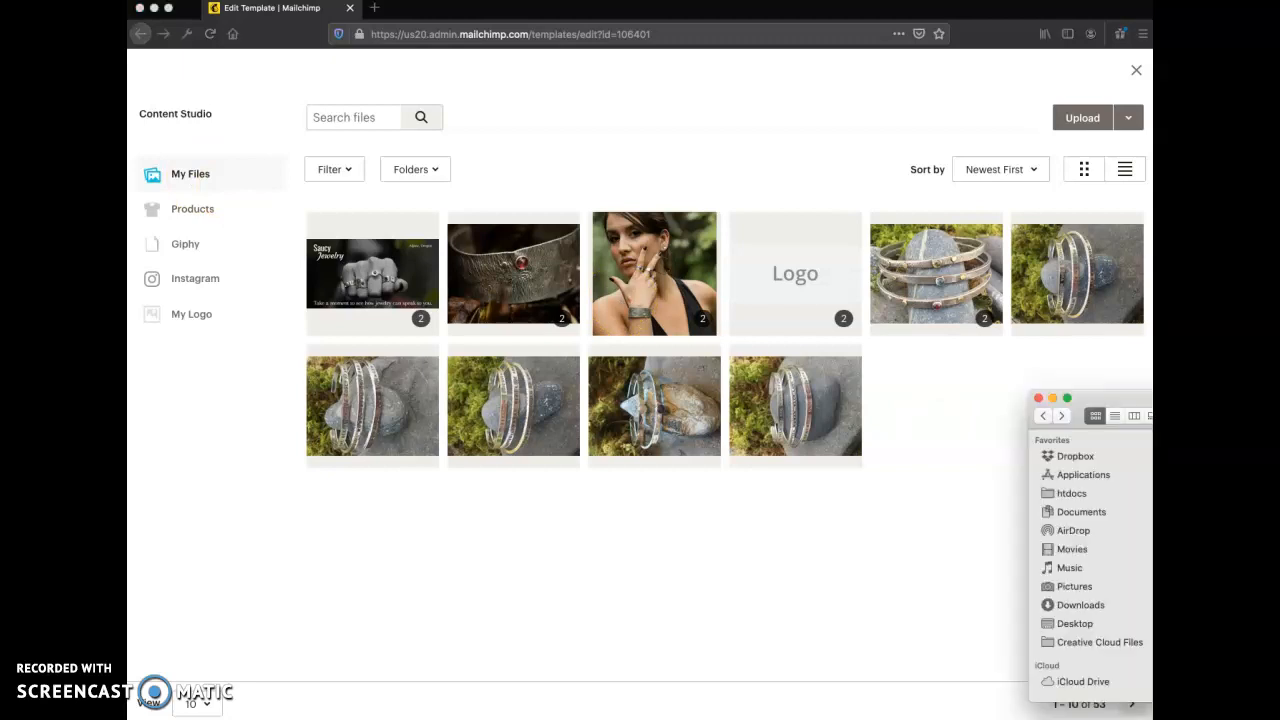
left_click_drag(1042, 487, 1118, 453)
left_click_drag(1086, 401, 299, 389)
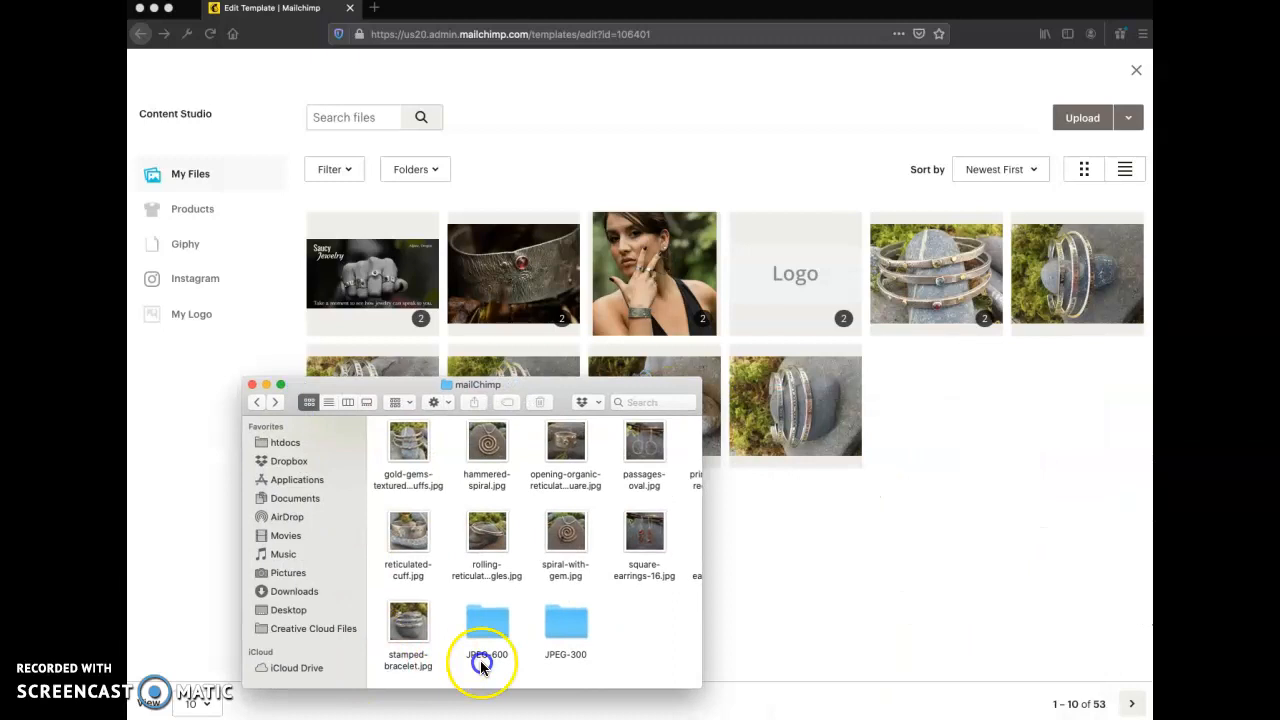
double_click(553, 625)
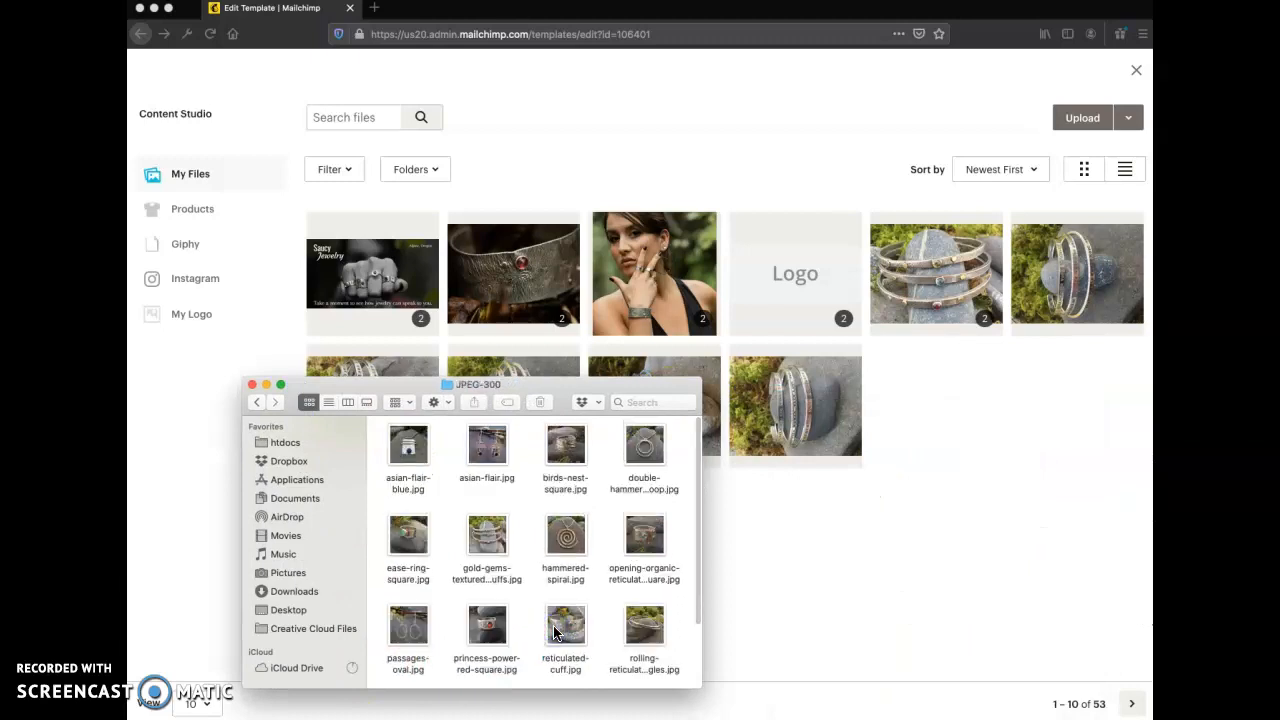
- Upload asian-flair-blue.jpg, birds-nest-square.jpg, asian-flair.jpg and double-hammered-hoop.jpg one at a time from JPEG-300 to My Files
left_click_drag(408, 452, 898, 429)
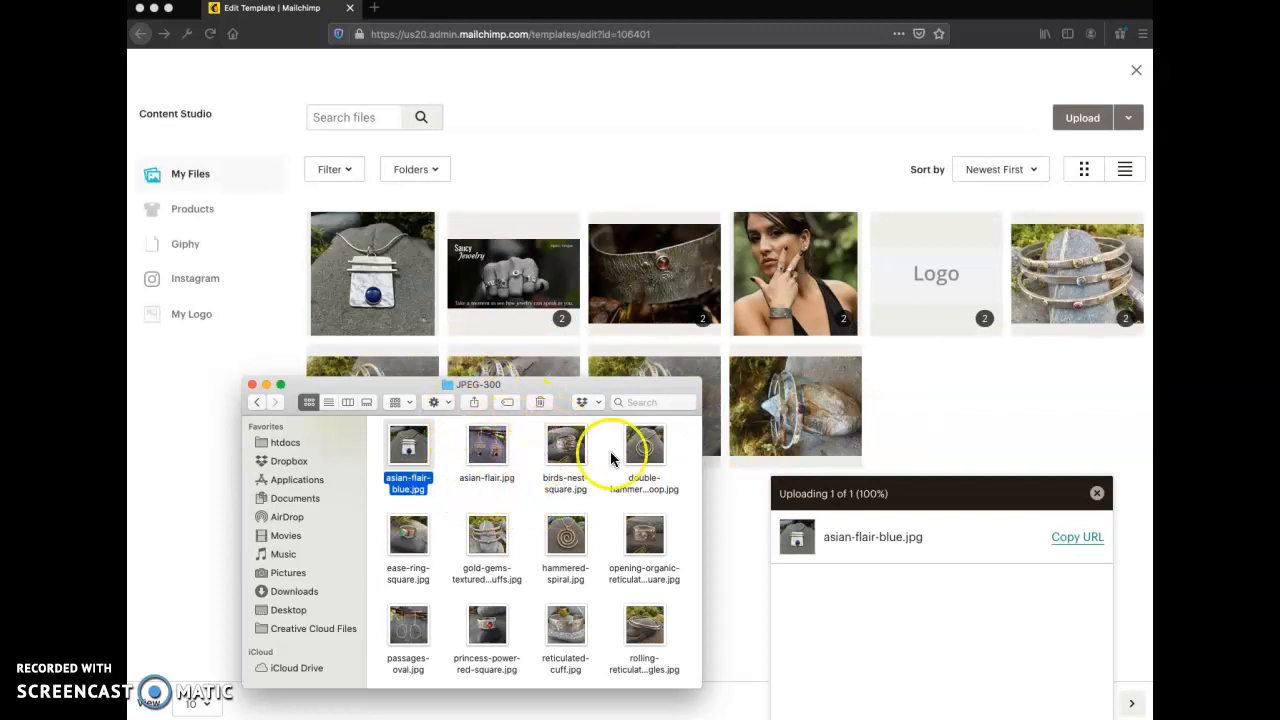
left_click_drag(565, 447, 951, 400)
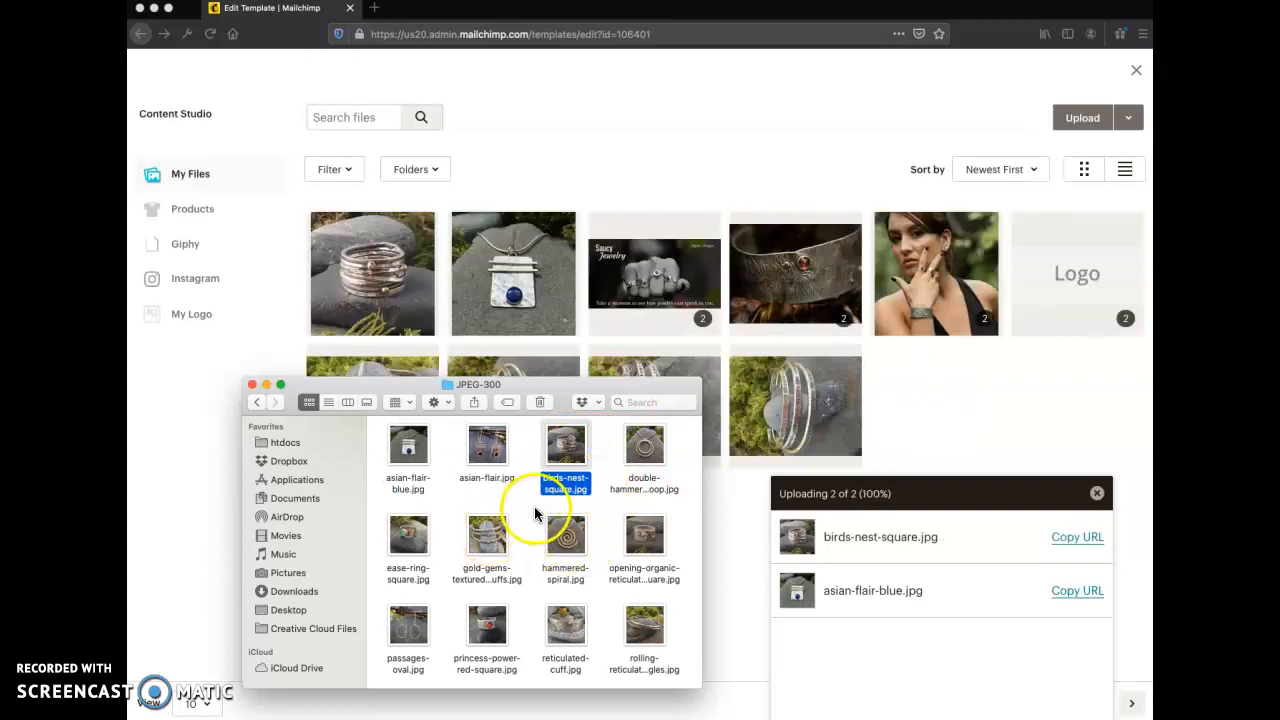
left_click_drag(481, 459, 886, 429)
left_click_drag(640, 445, 949, 403)
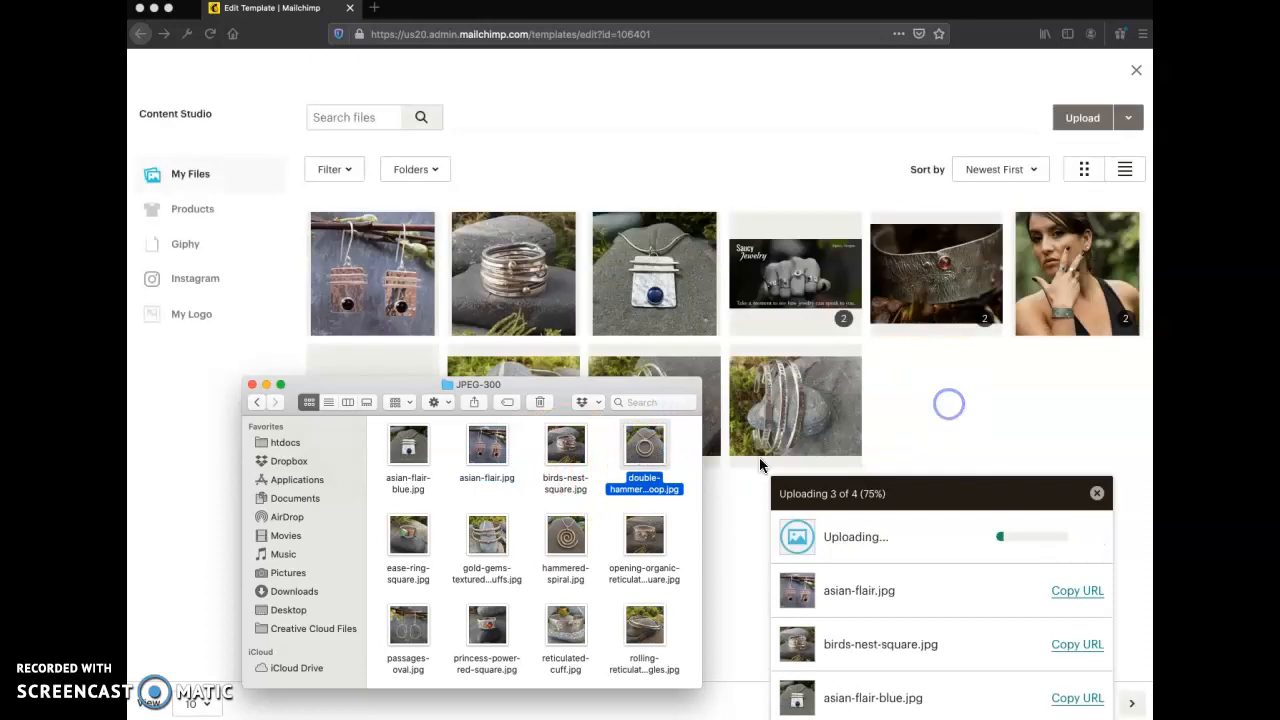
- Upload the twelve images from ease-ring-square.jpg through stamped-bracelet.jpg together to My Files, and move the Finder window out of the way
left_click(420, 540)
scroll(430, 545, "down", 2)
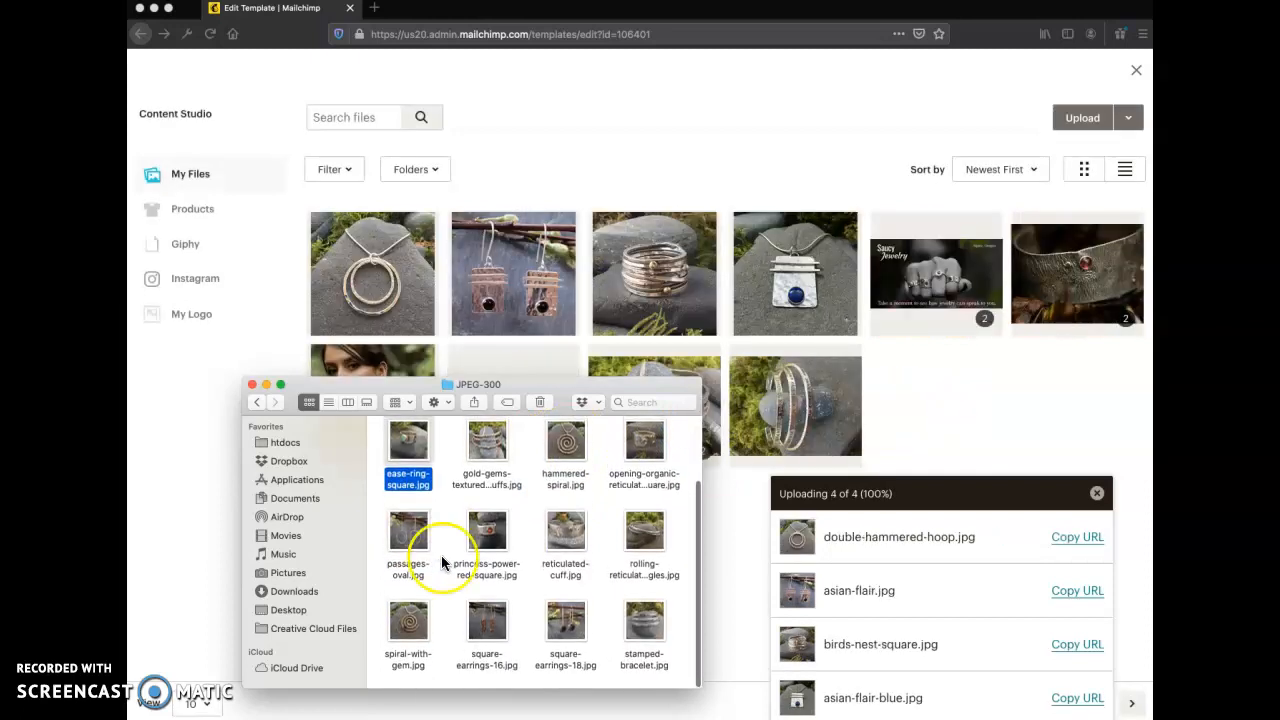
left_click(631, 620, "super")
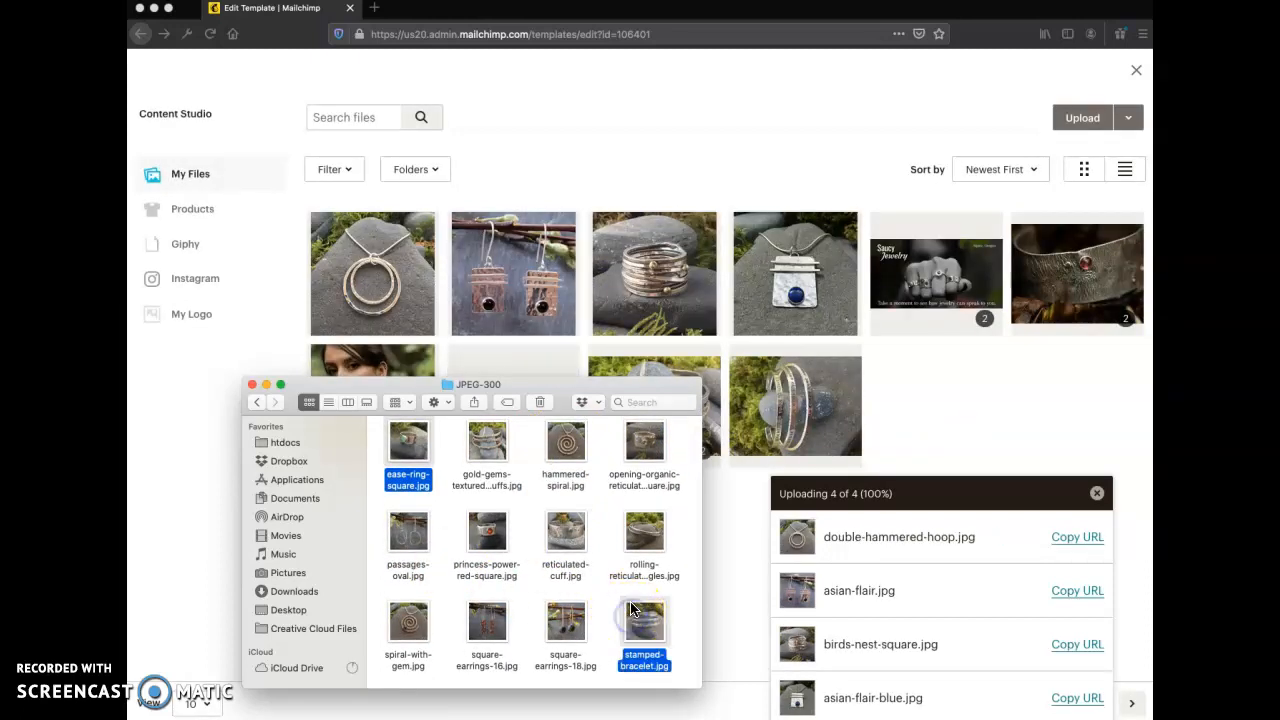
left_click(690, 645)
left_click_drag(685, 645, 405, 430)
left_click_drag(636, 449, 969, 366)
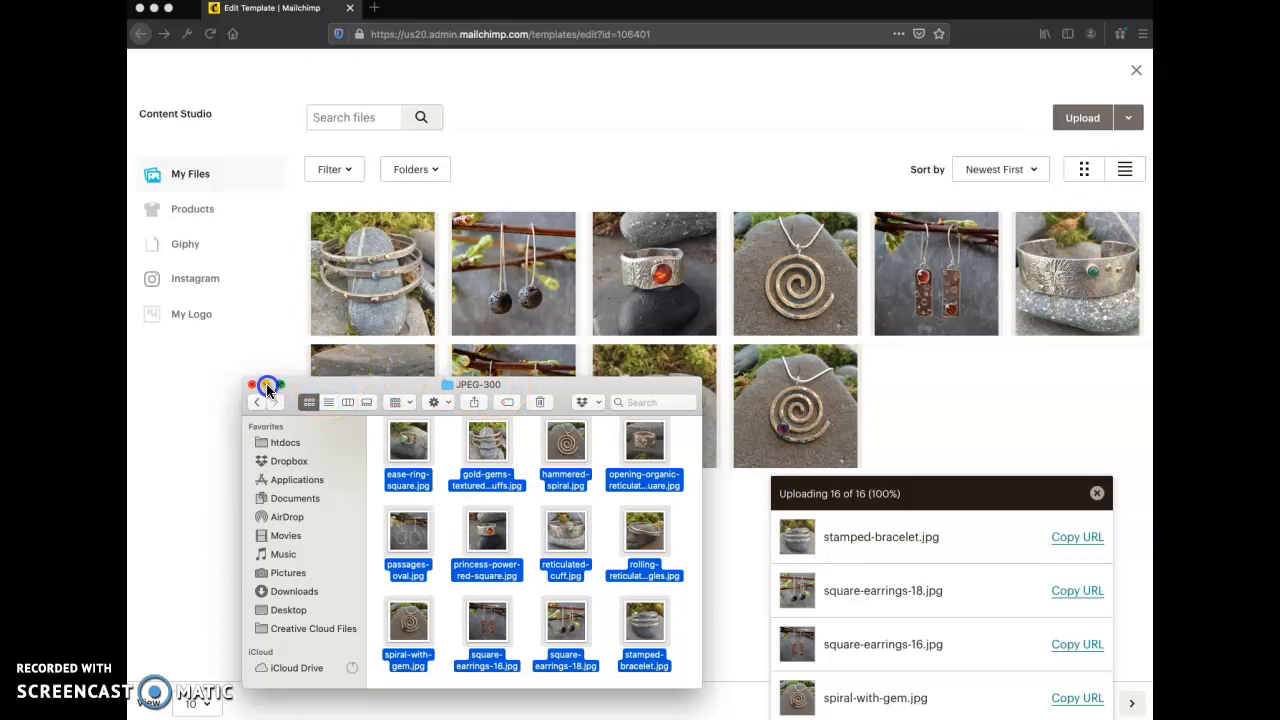
left_click_drag(351, 383, 1148, 290)
left_click(563, 575)
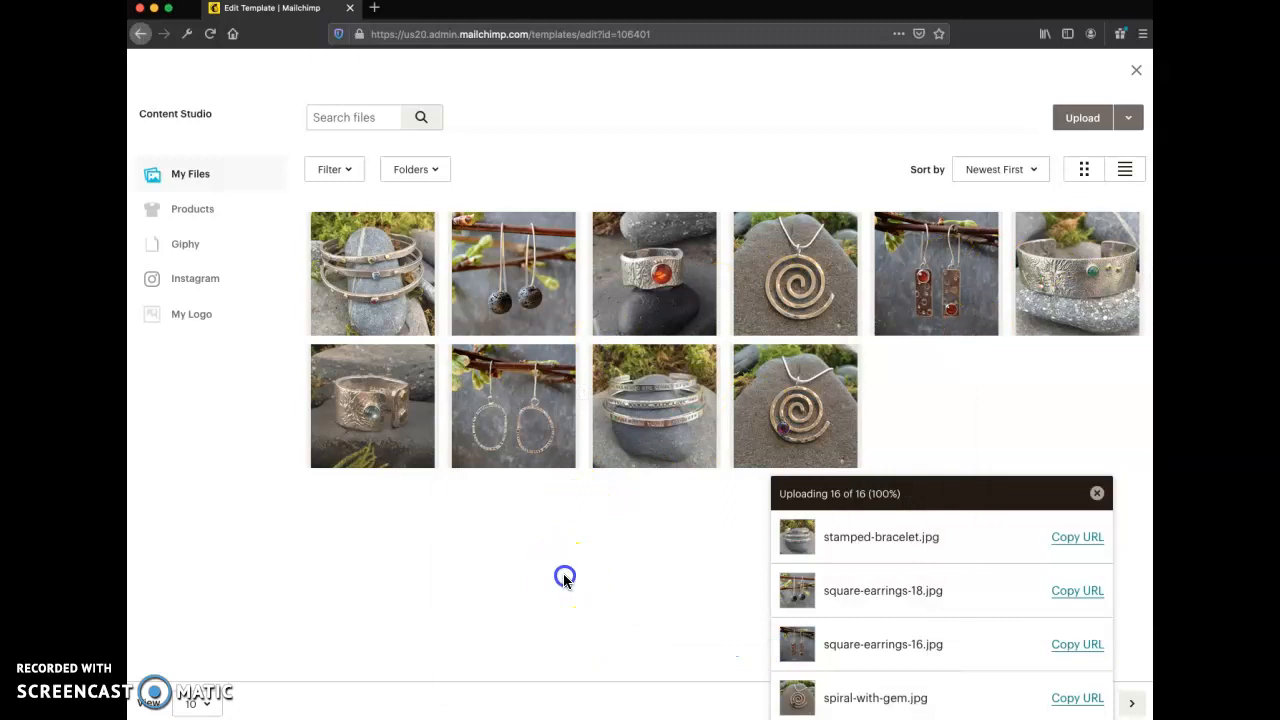
- Look through the list of uploaded jewelry images and dismiss it
scroll(1013, 565, "down", 10)
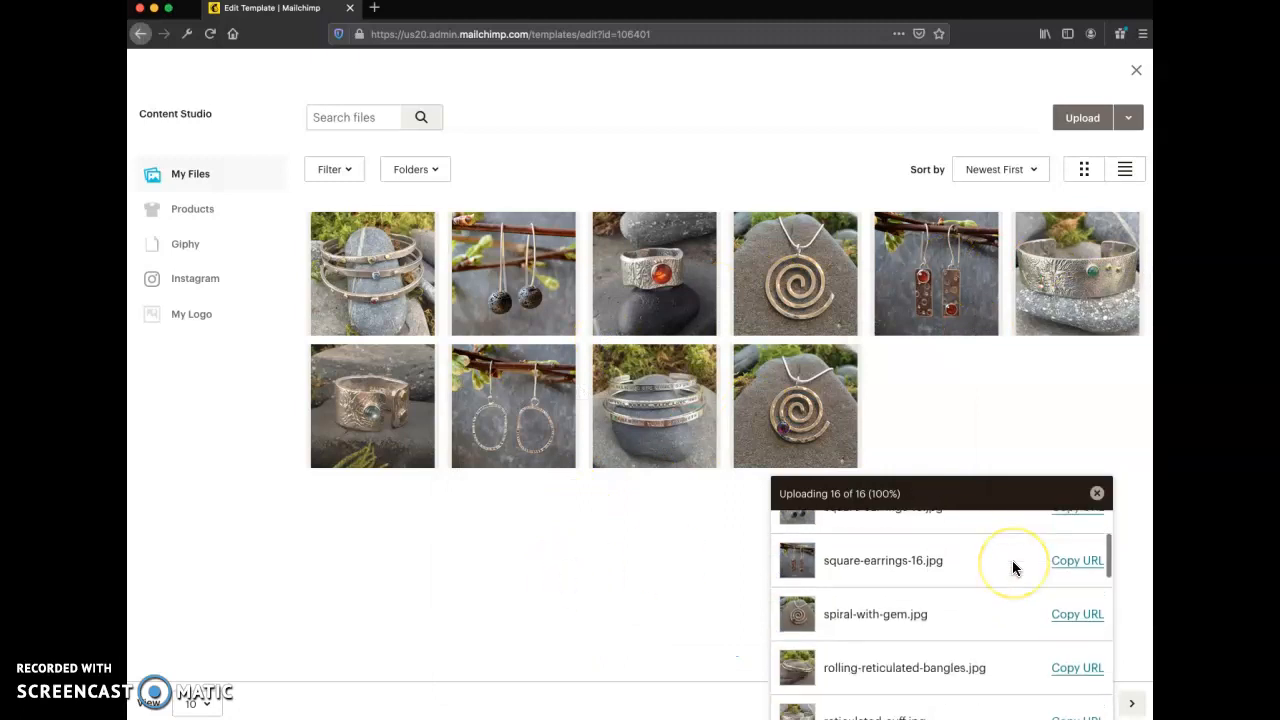
scroll(1012, 562, "down", 4)
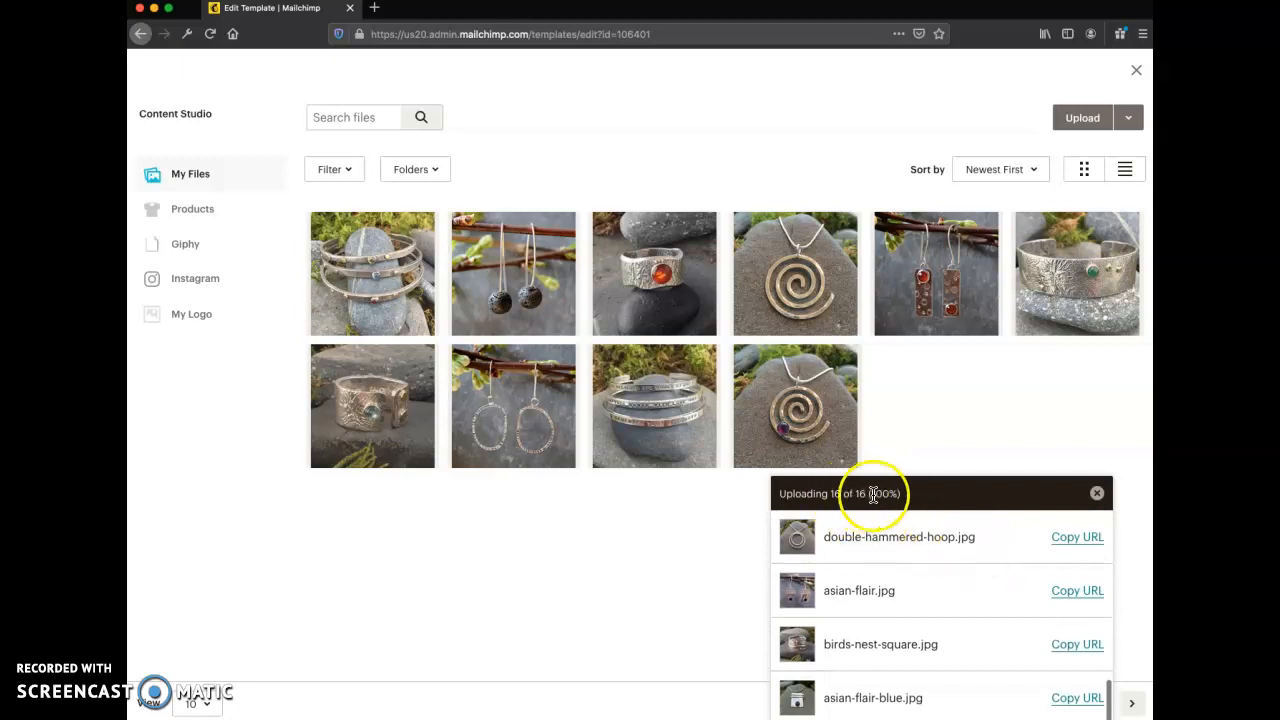
left_click(1097, 493)
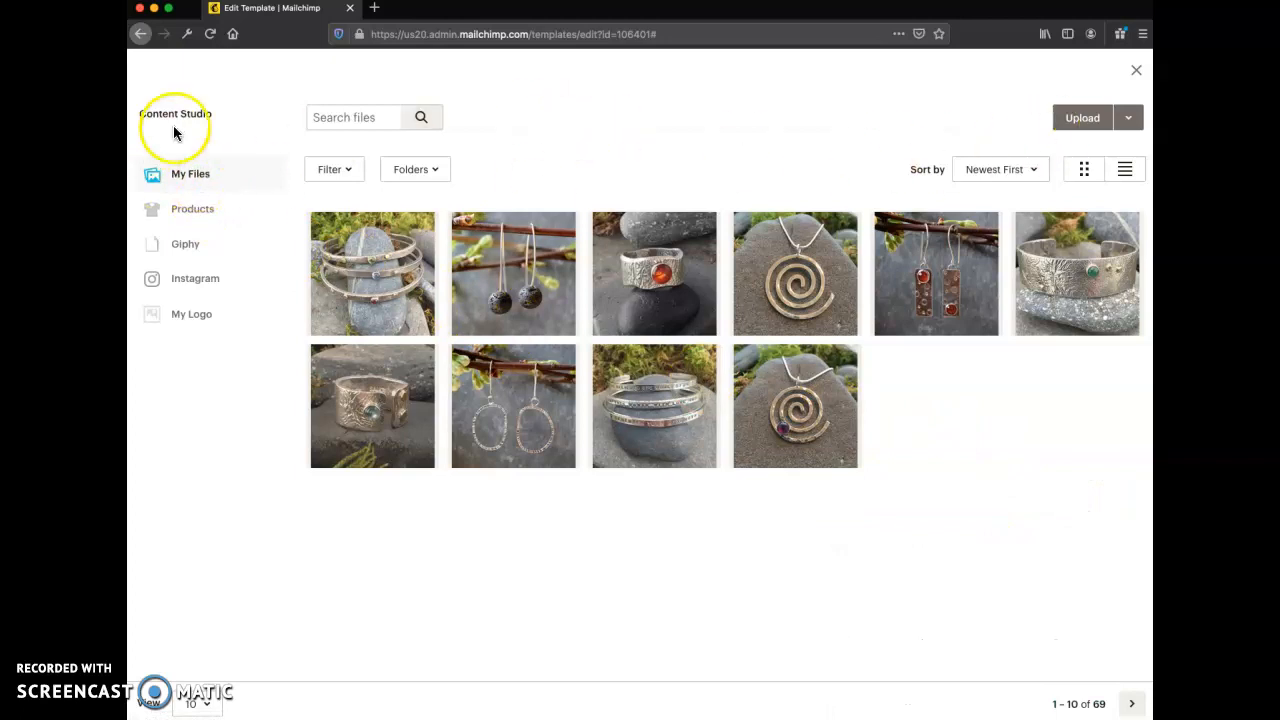
- Close the Content Studio, browse My Files again for the group's first image, and sort the files by Smallest First
left_click(1136, 74)
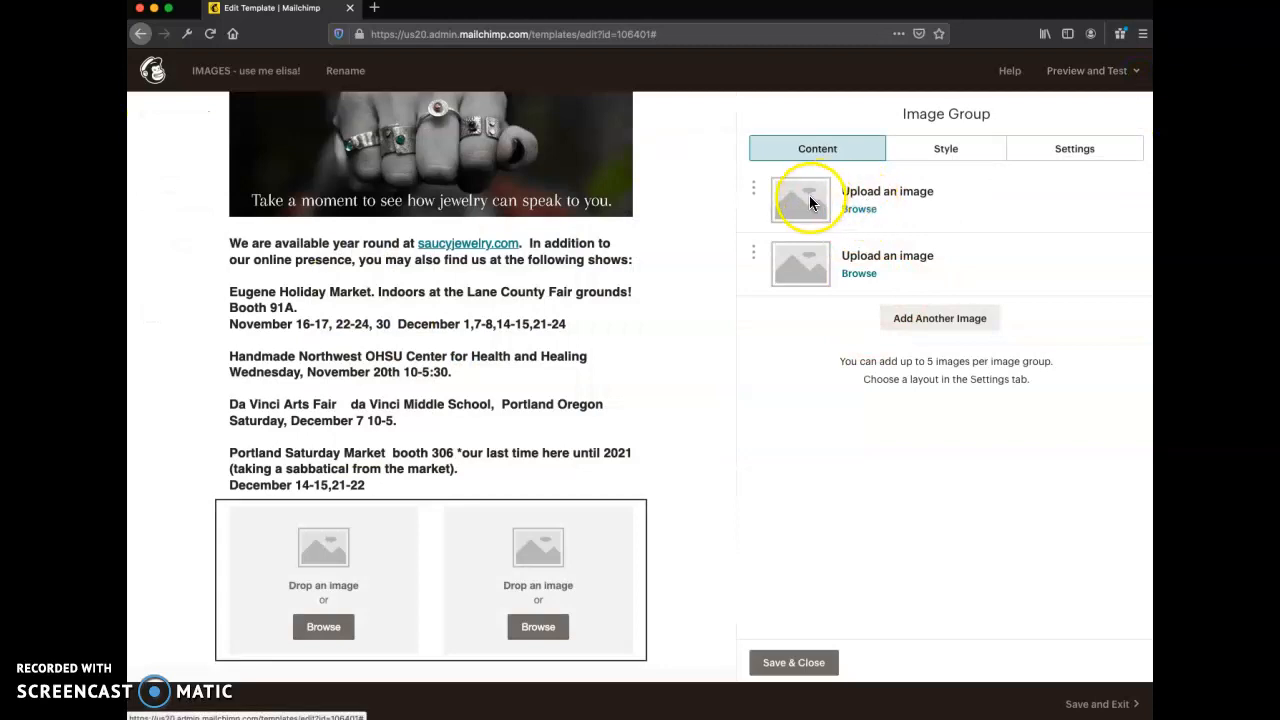
left_click(860, 210)
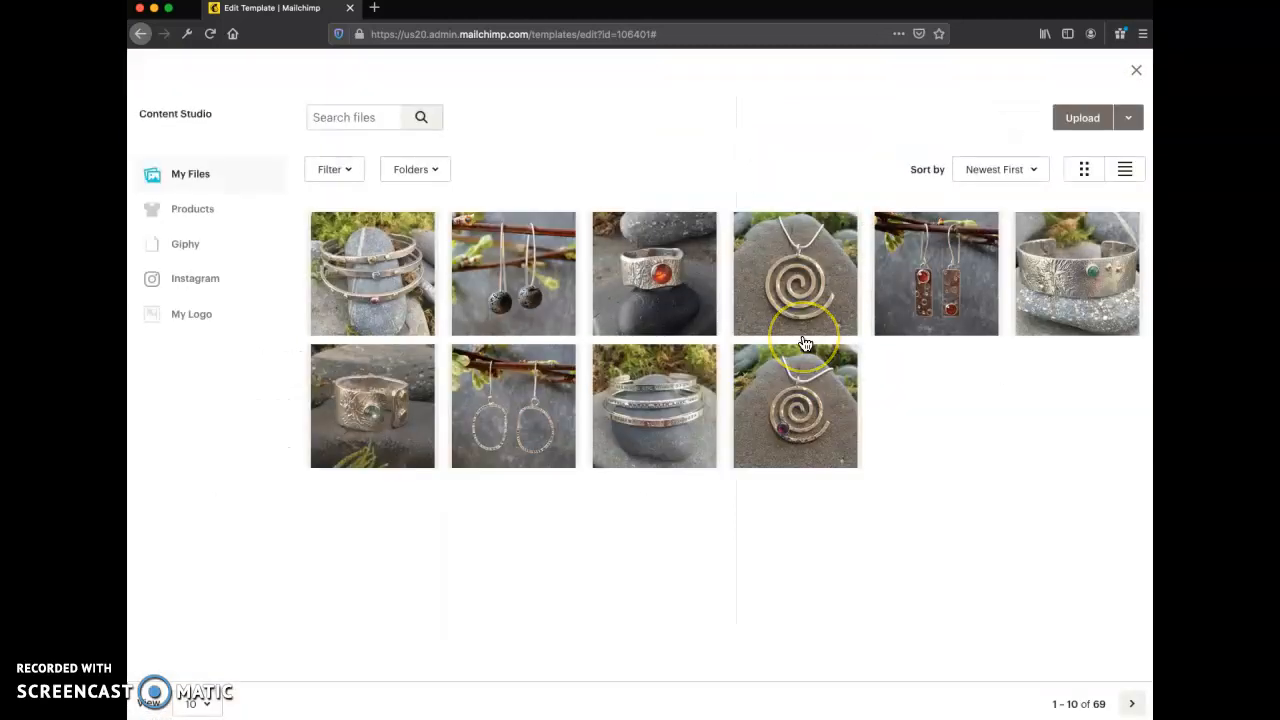
left_click(198, 180)
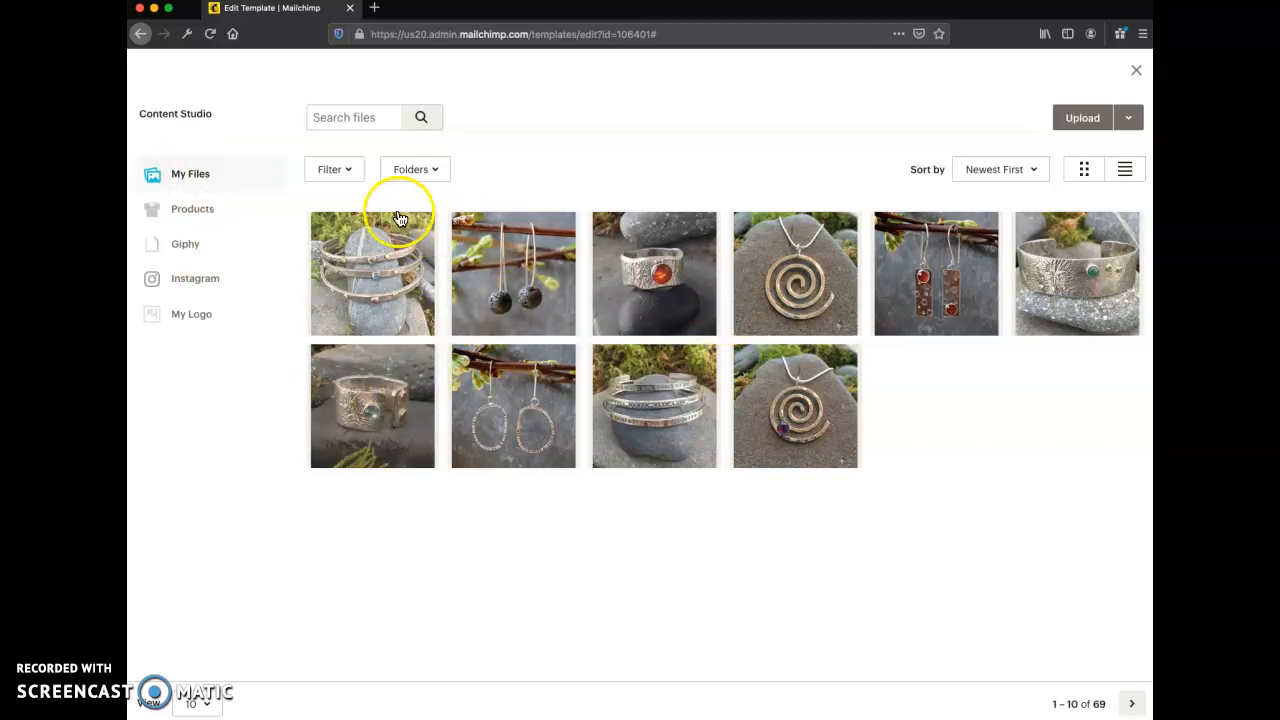
left_click(1035, 171)
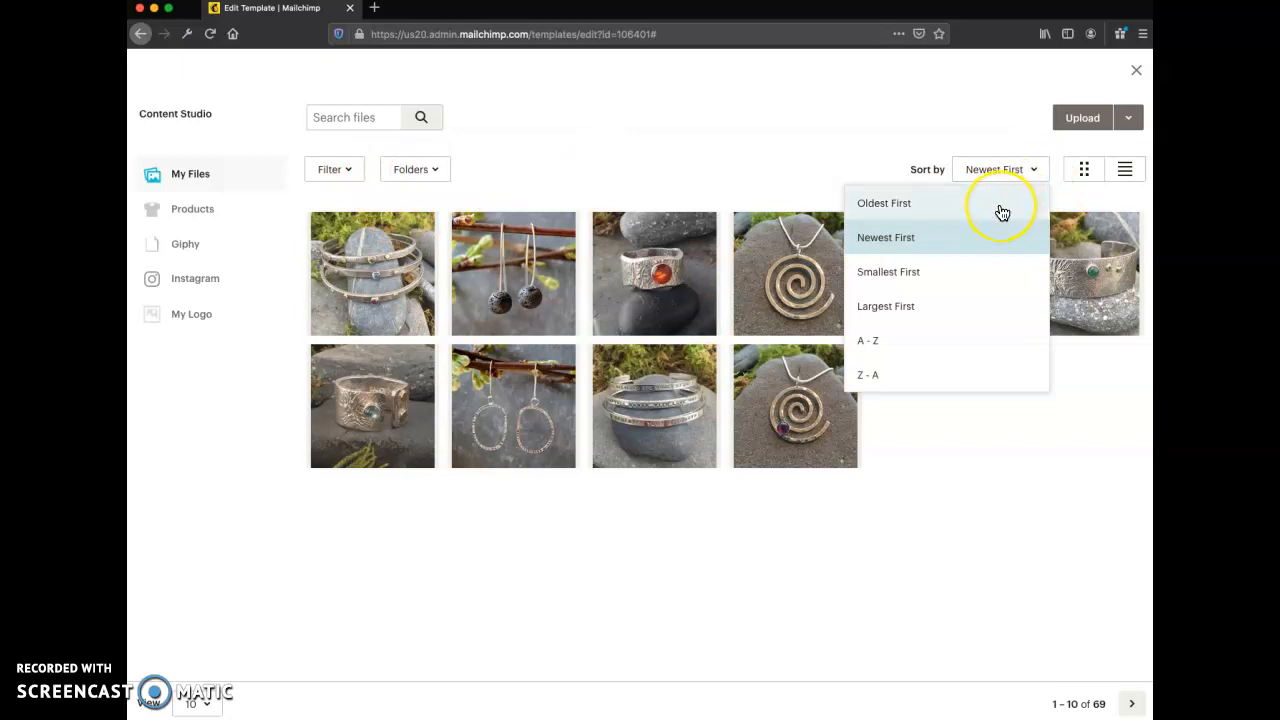
left_click(978, 316)
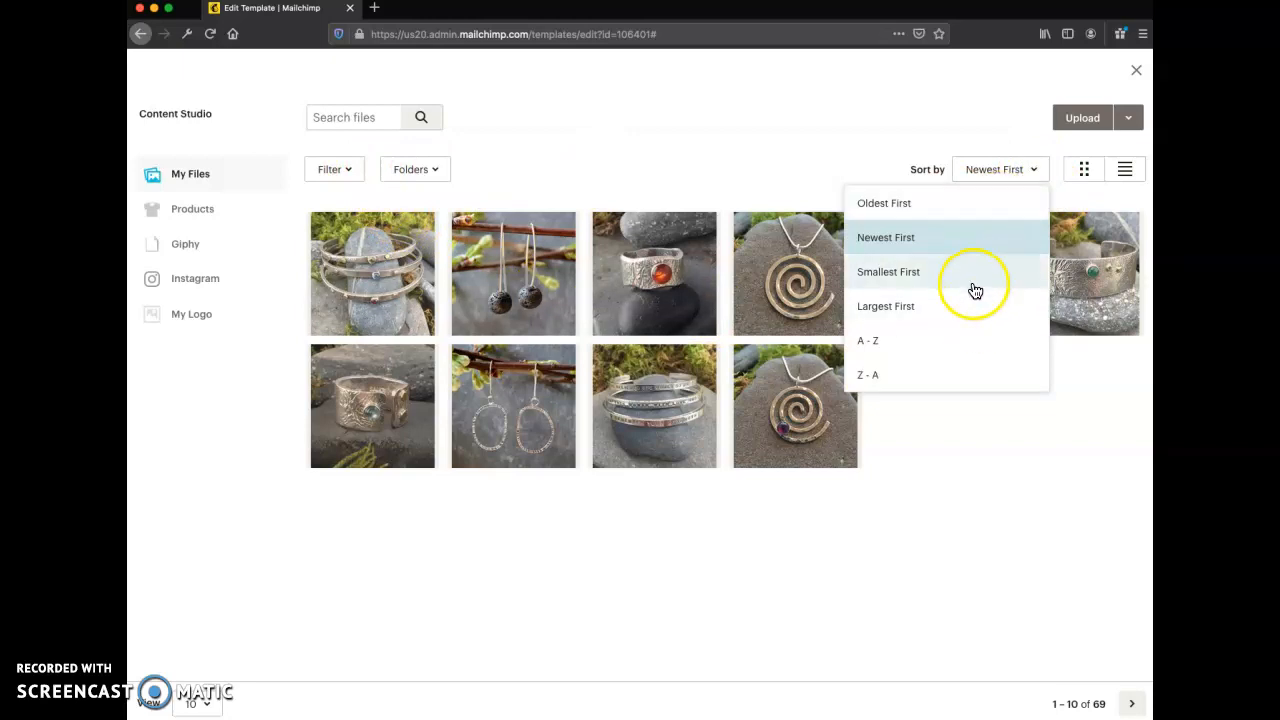
left_click(972, 280)
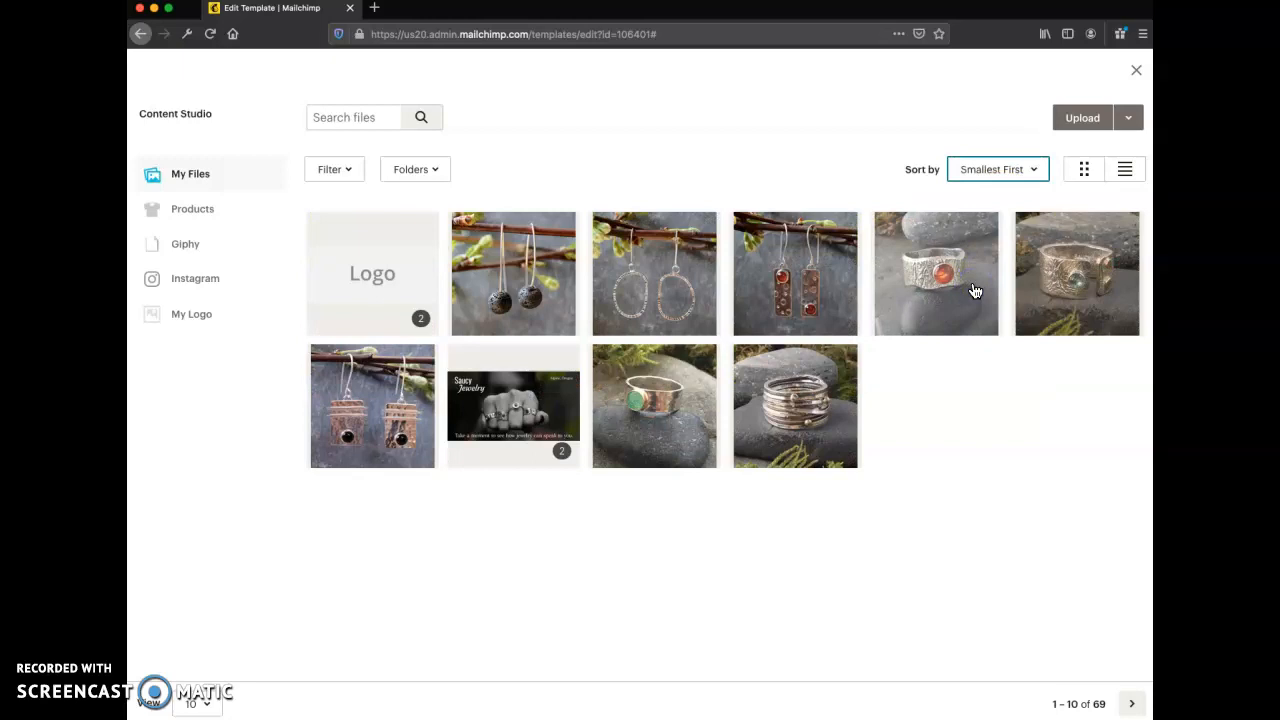
left_click(991, 428)
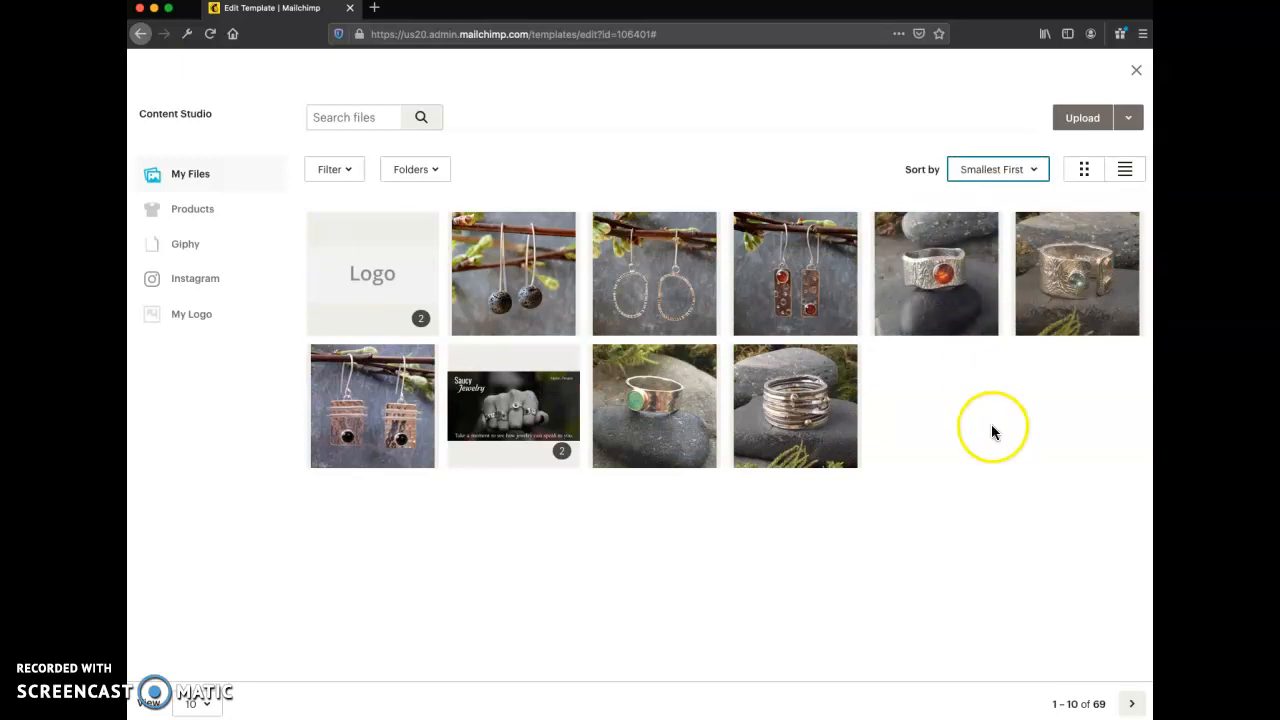
- Bring the JPEG-300 Finder window back over the Content Studio, showing the start of its file list
left_click_drag(1154, 297, 527, 373)
left_click_drag(788, 558, 790, 556)
scroll(790, 558, "up", 2)
left_click(787, 545)
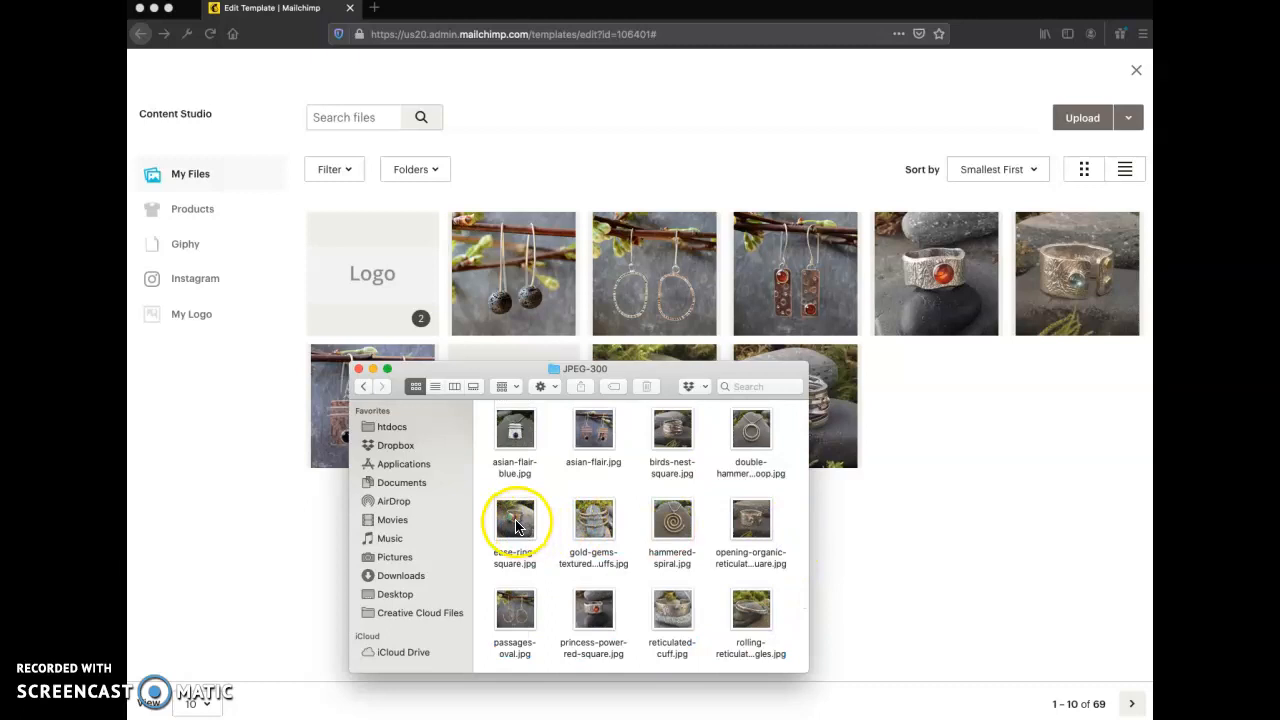
left_click(517, 527)
left_click(597, 523, "super")
left_click(672, 521, "super")
left_click(751, 524, "super")
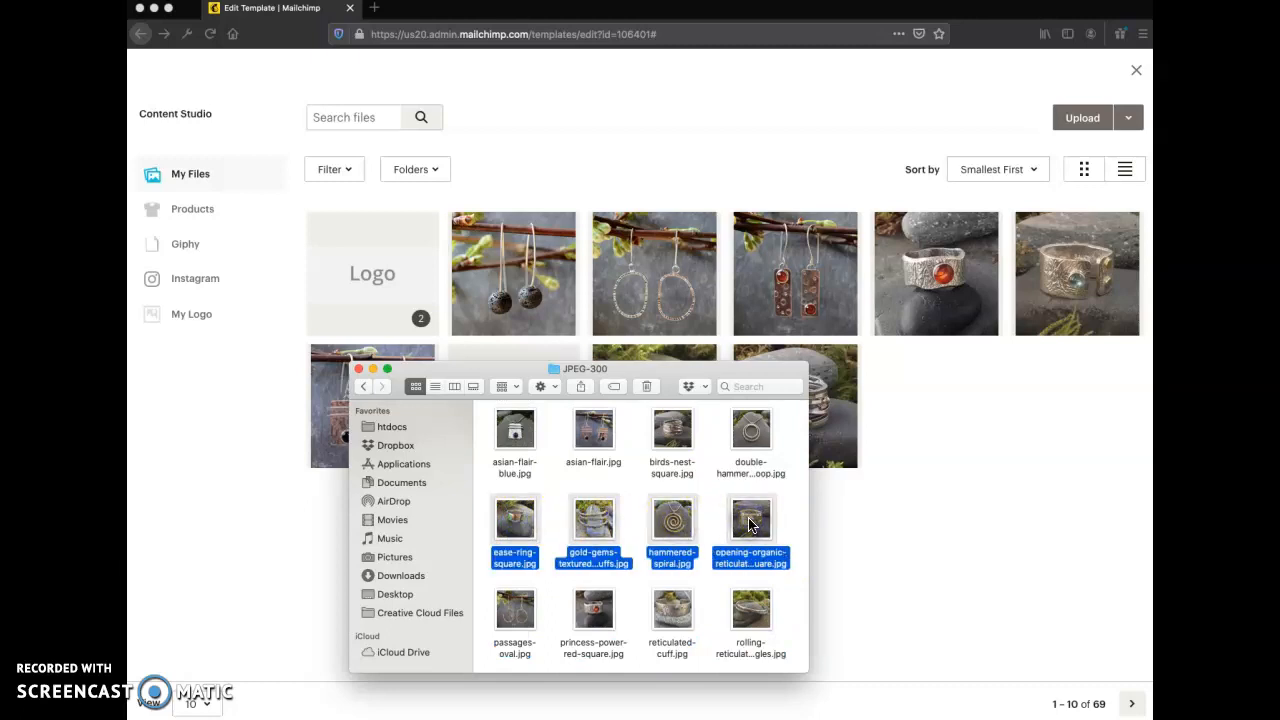
left_click(794, 514)
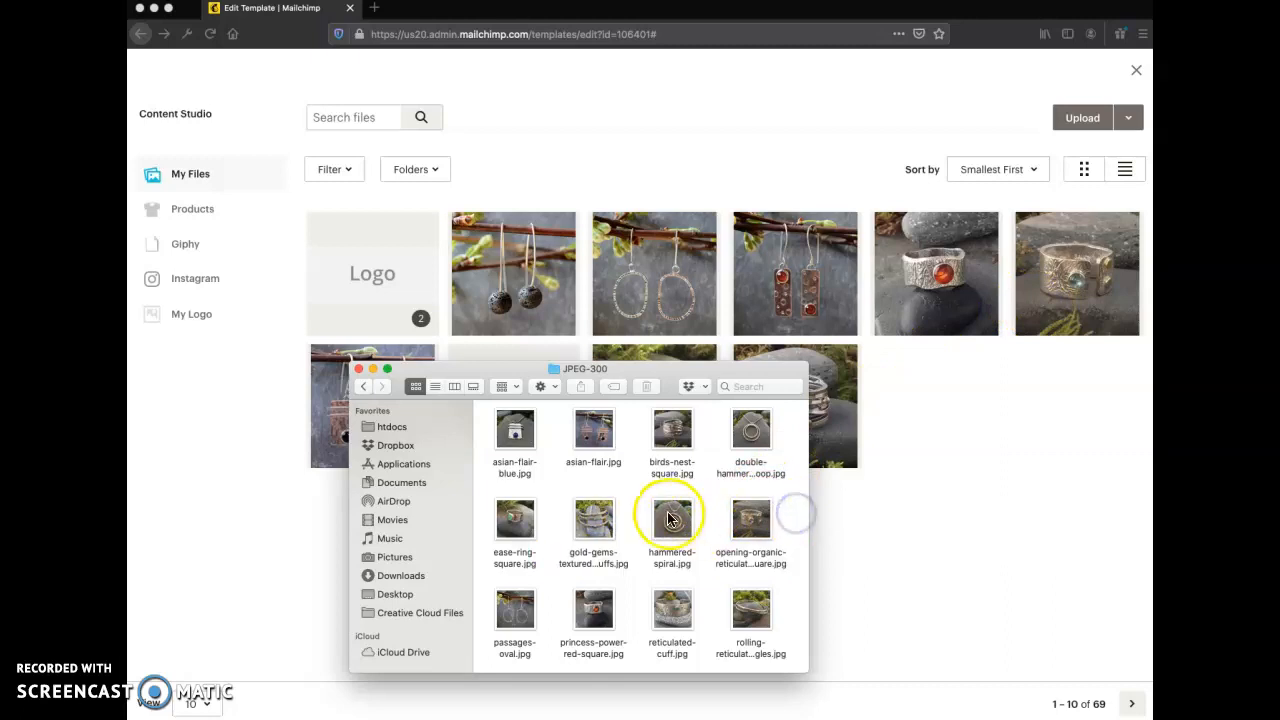
- Upload asian-flair-blue.jpg from JPEG-300 to My Files once more, return to the Content Studio, and dismiss the upload list
left_click_drag(678, 368, 678, 502)
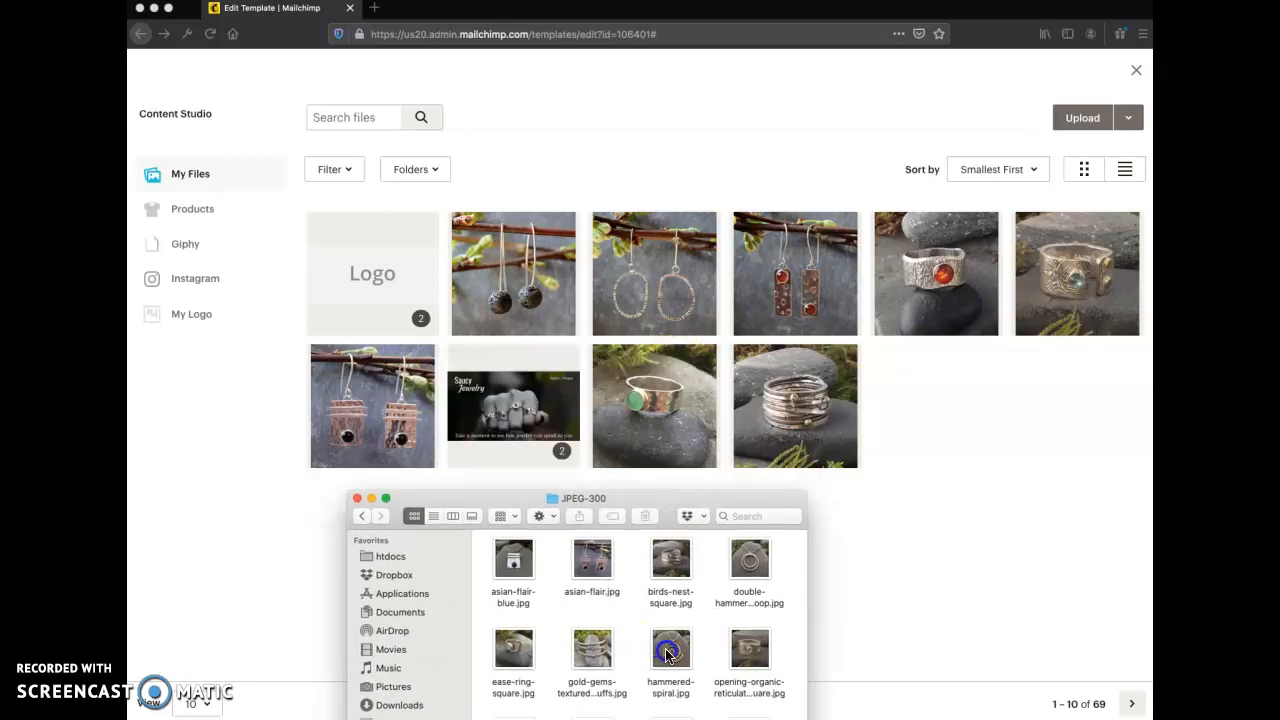
left_click_drag(512, 570, 925, 498)
left_click(938, 416)
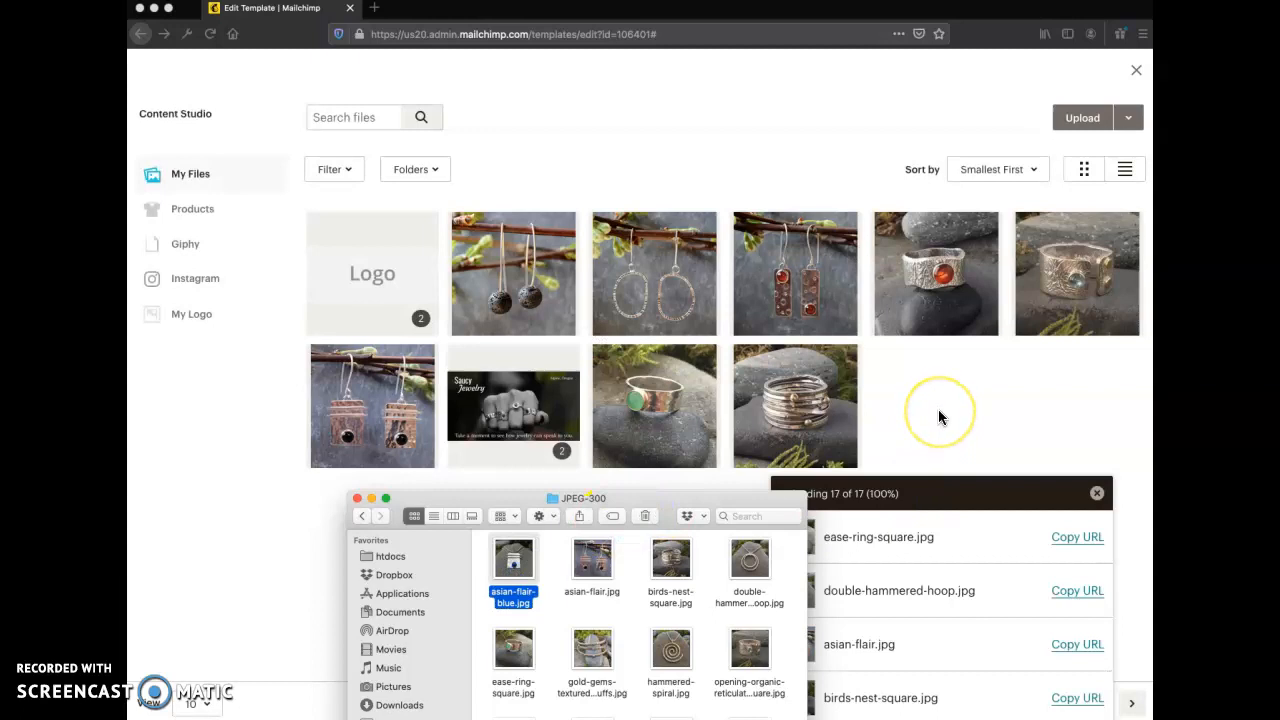
left_click(938, 410)
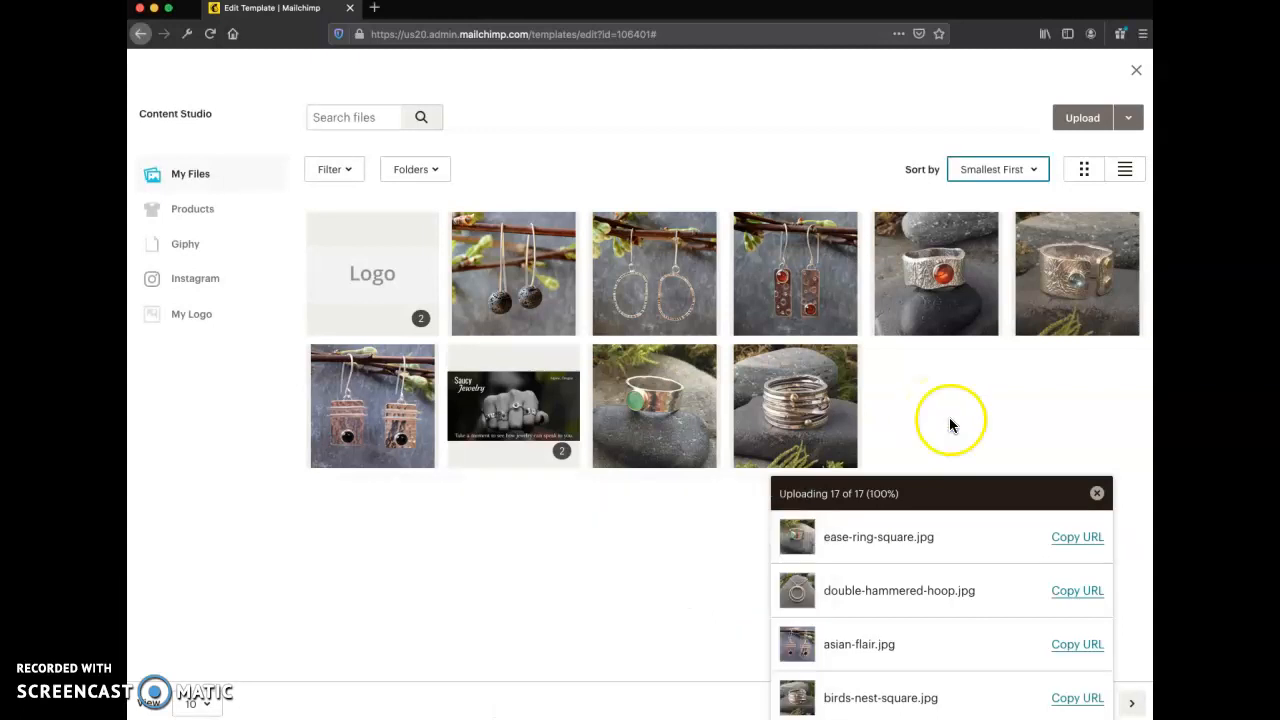
left_click(1097, 493)
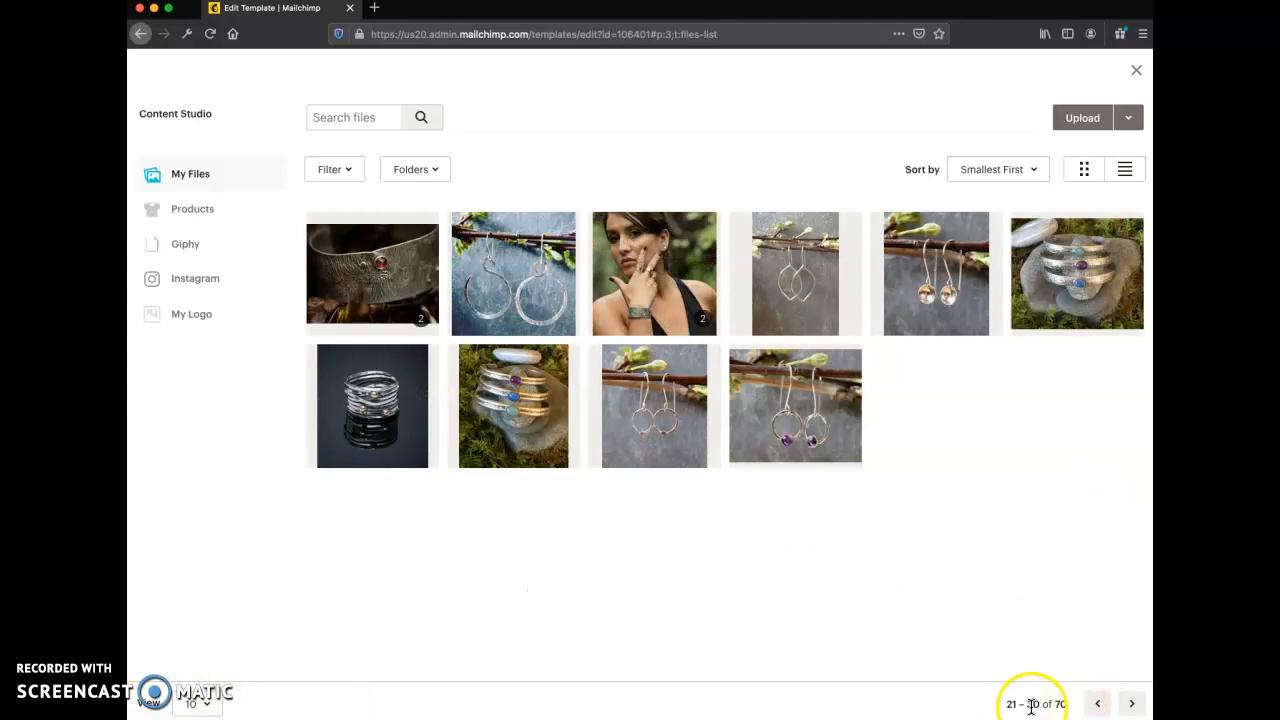
- Return to the first page of files and insert square-earrings-16.jpg as the image group's first image
left_click(1097, 704)
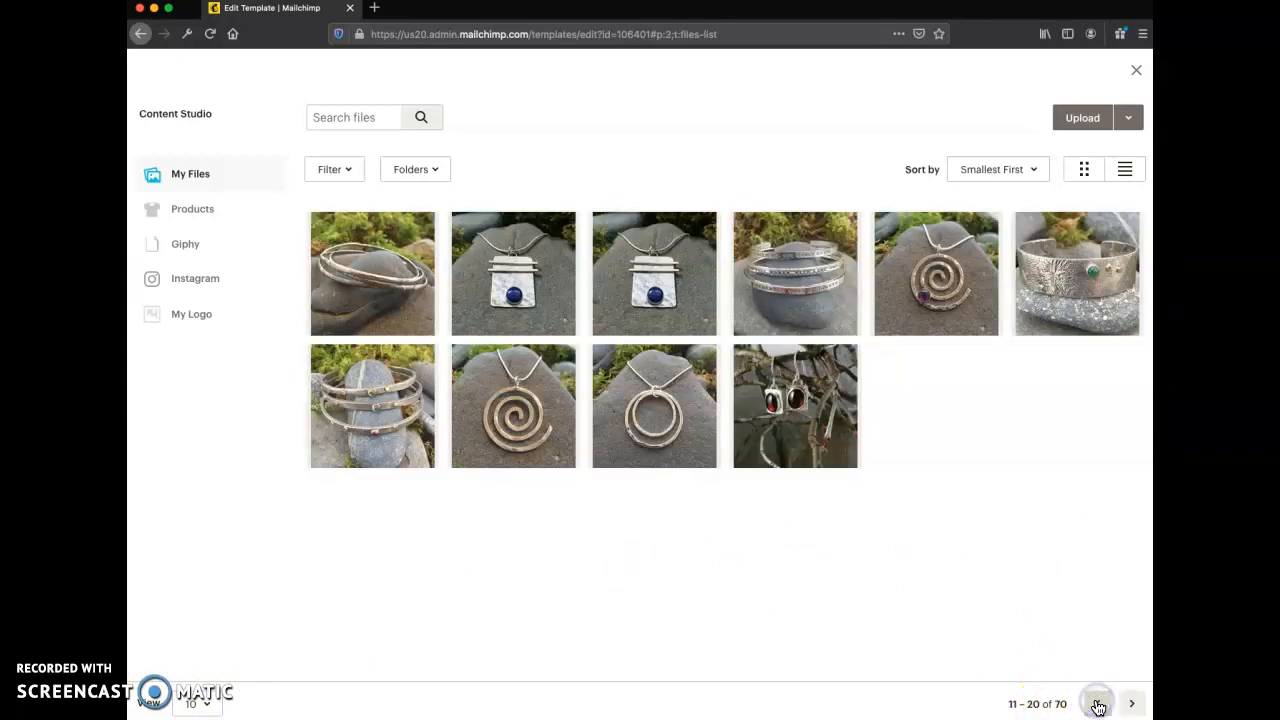
left_click(1097, 704)
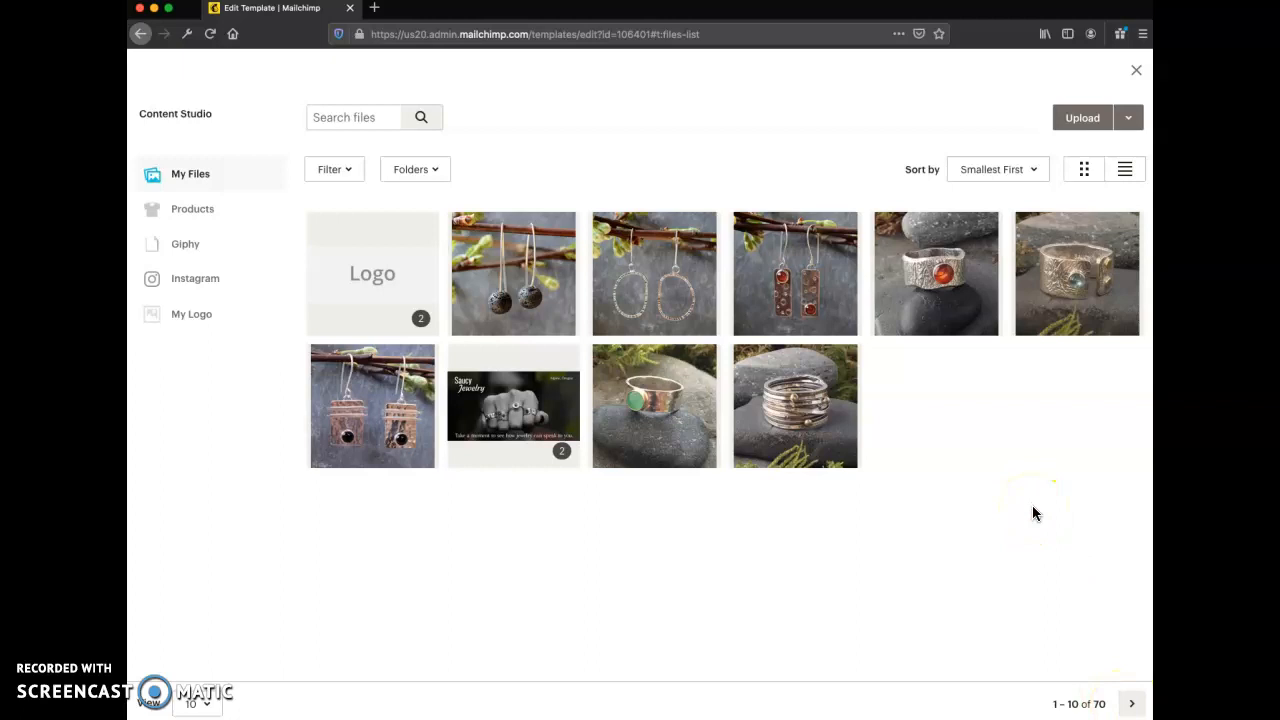
left_click(800, 281)
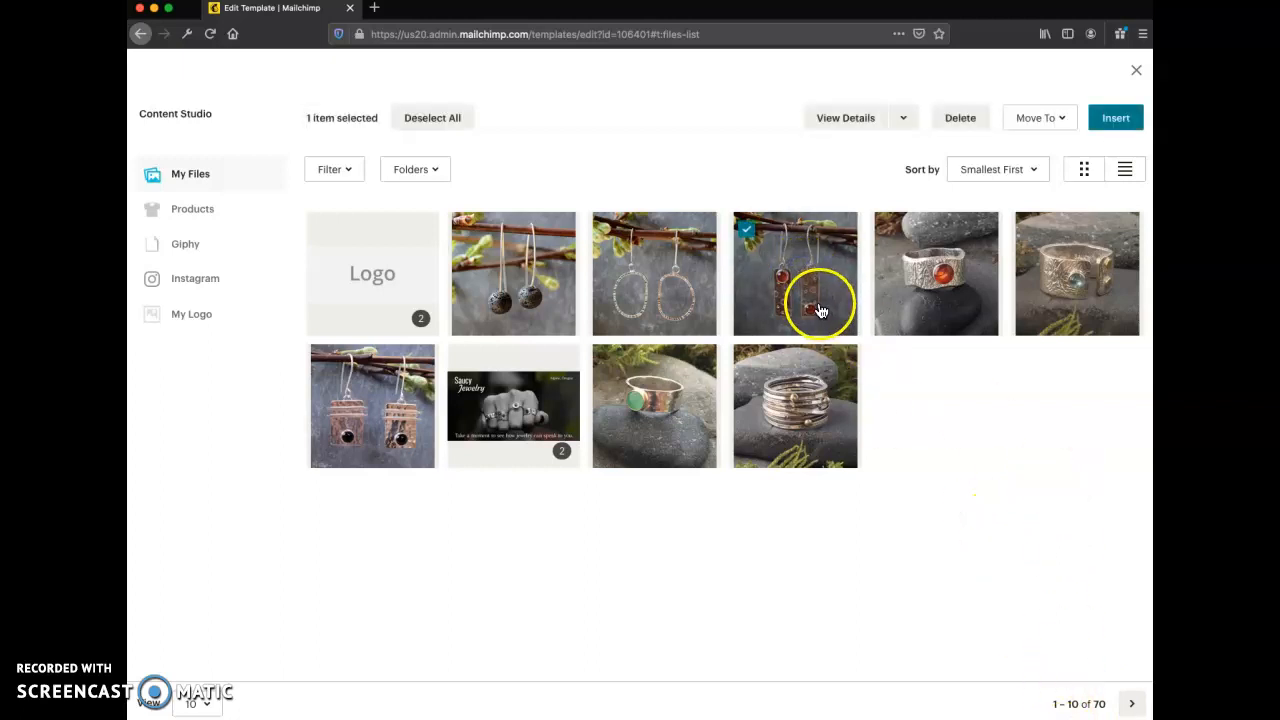
left_click(1112, 119)
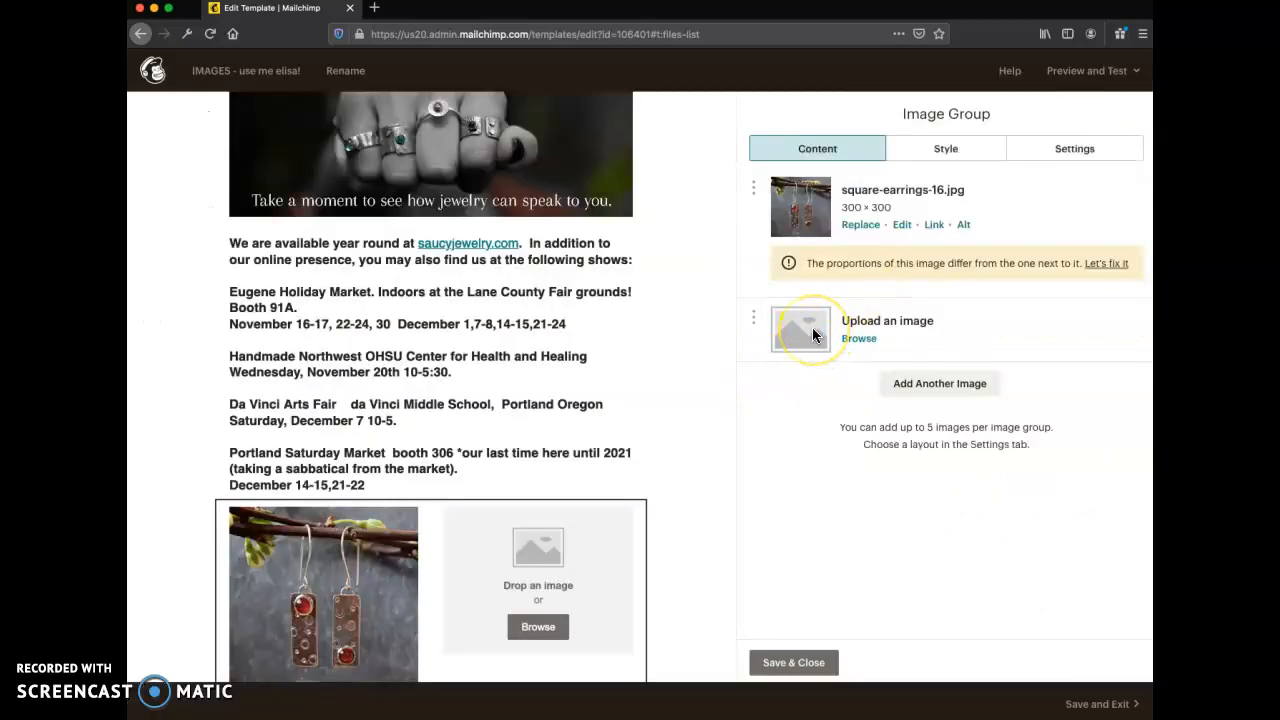
- Insert princess-power-red-square.jpg from My Files as the image group's second image
left_click(803, 262)
left_click(853, 340)
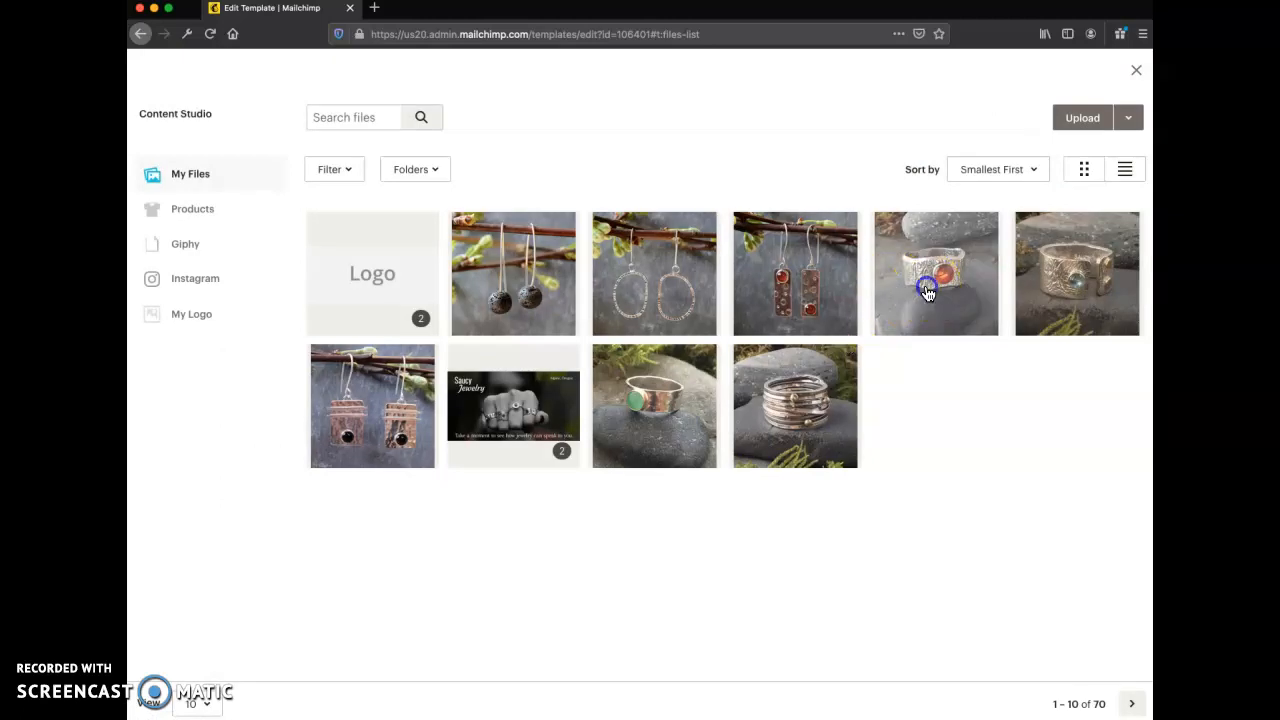
left_click(928, 294)
left_click(1116, 120)
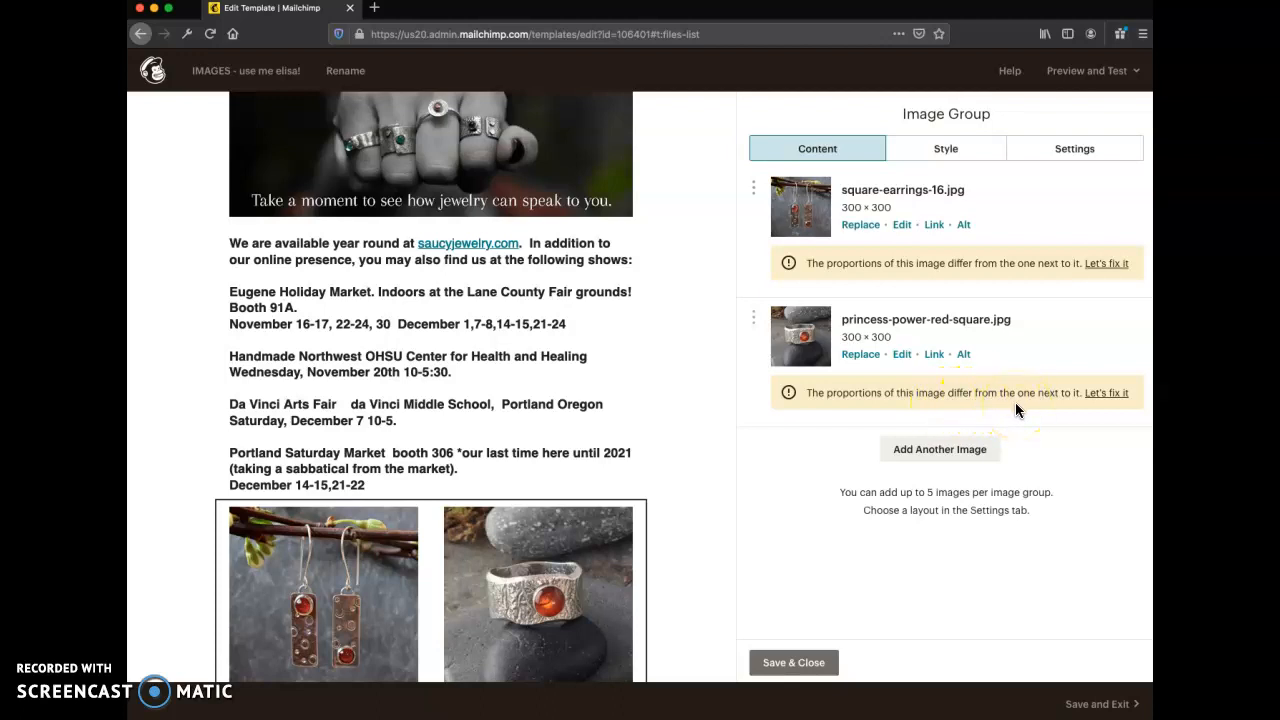
- Save and close the image group, and check the two images in the email layout
left_click(935, 558)
left_click(795, 662)
scroll(677, 591, "down", 3)
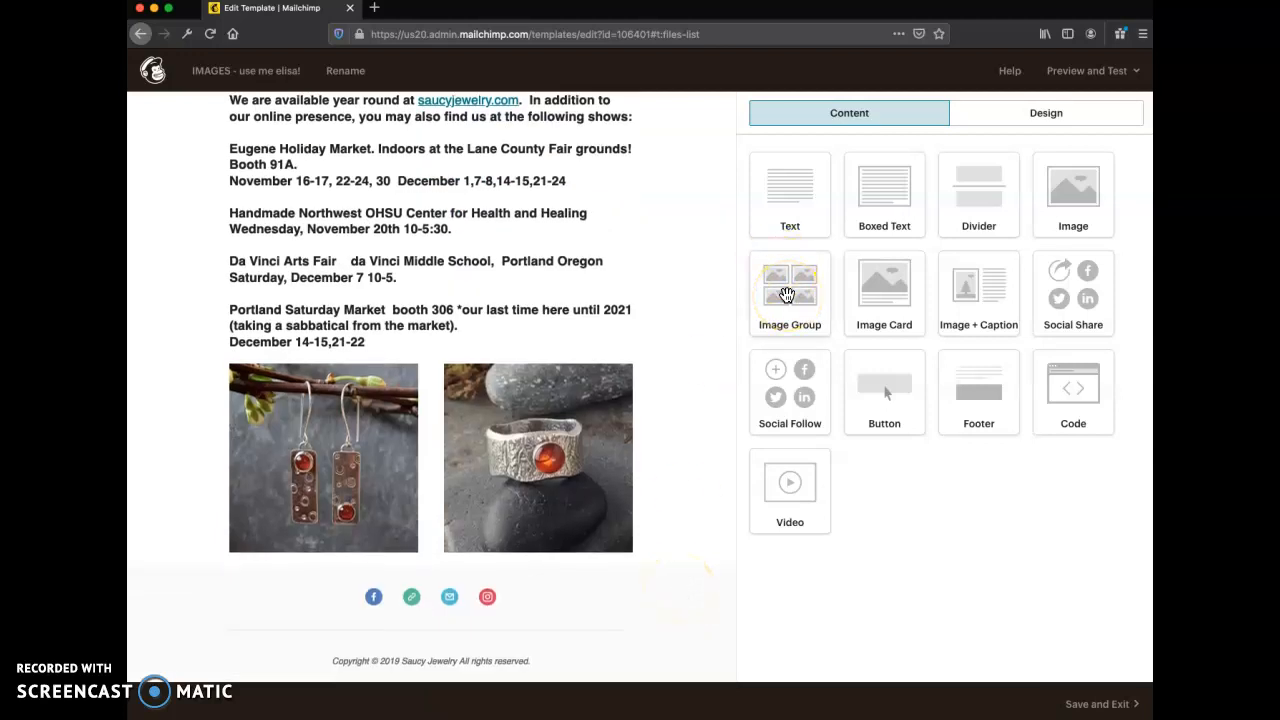
scroll(692, 326, "down", 2)
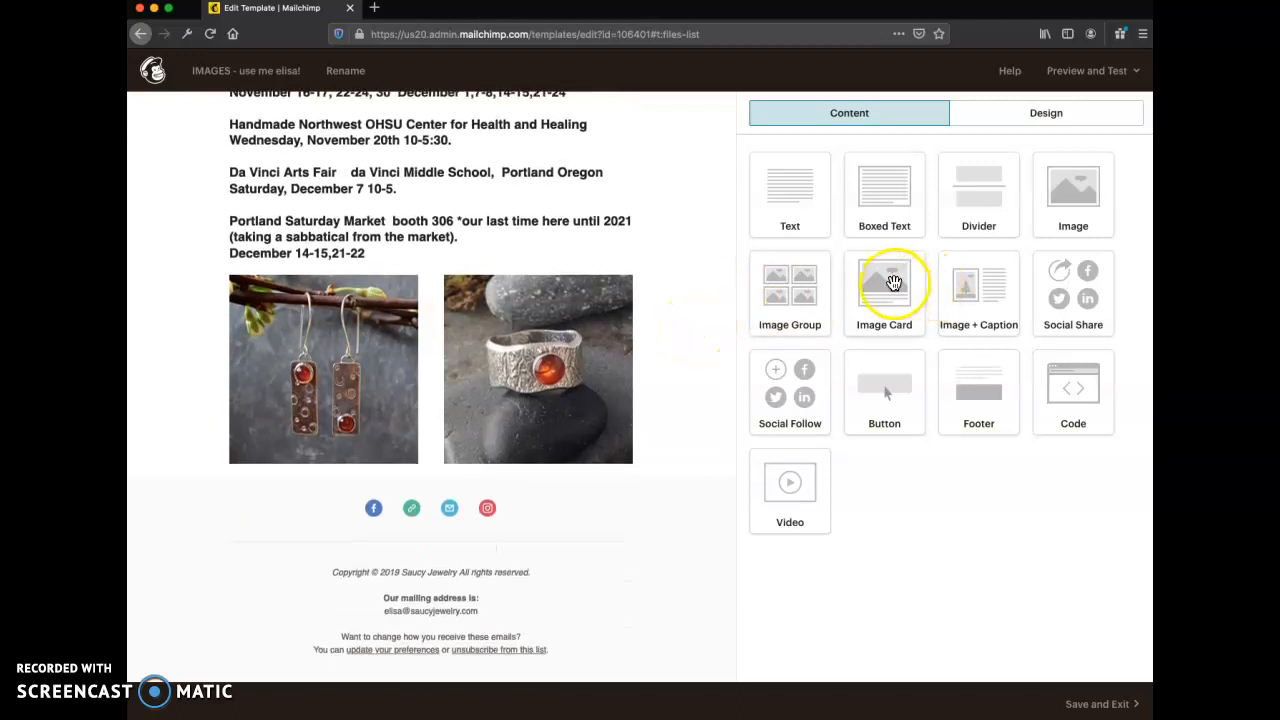
- Add an Image Card block below the image group and insert the close-up photo of the red-stone bracelet from My Files
left_click_drag(894, 282, 513, 440)
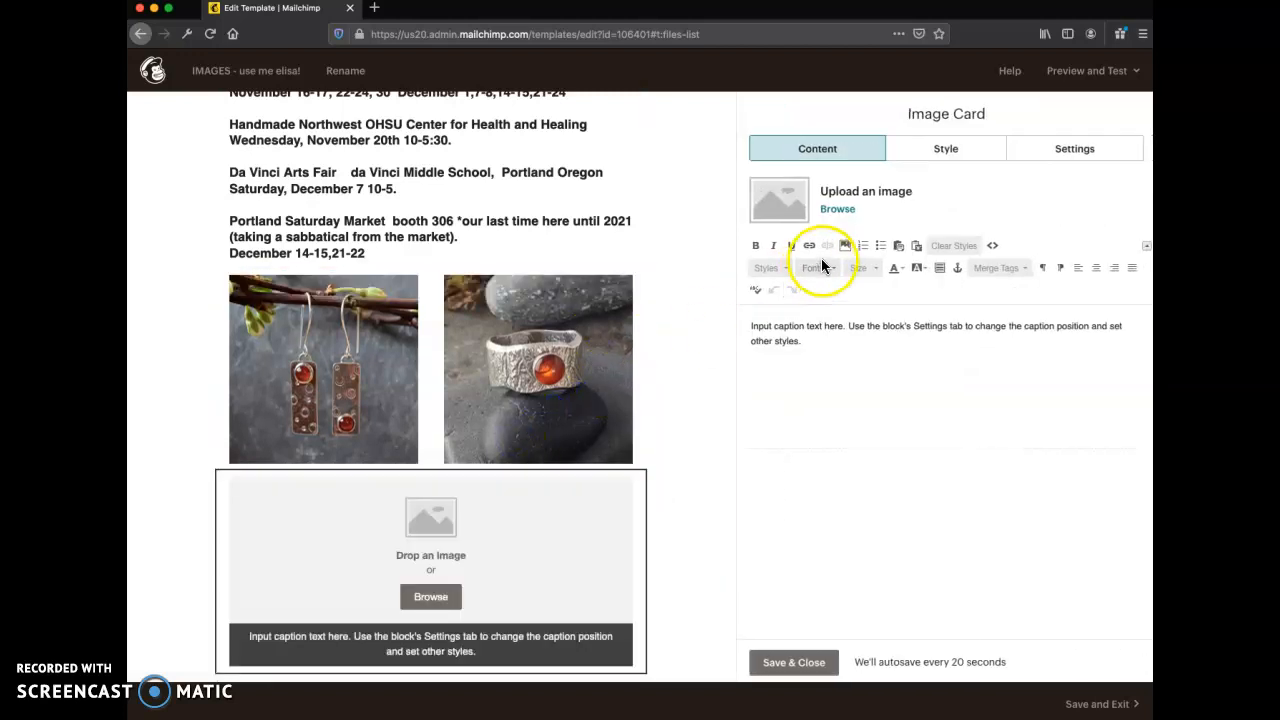
left_click(837, 210)
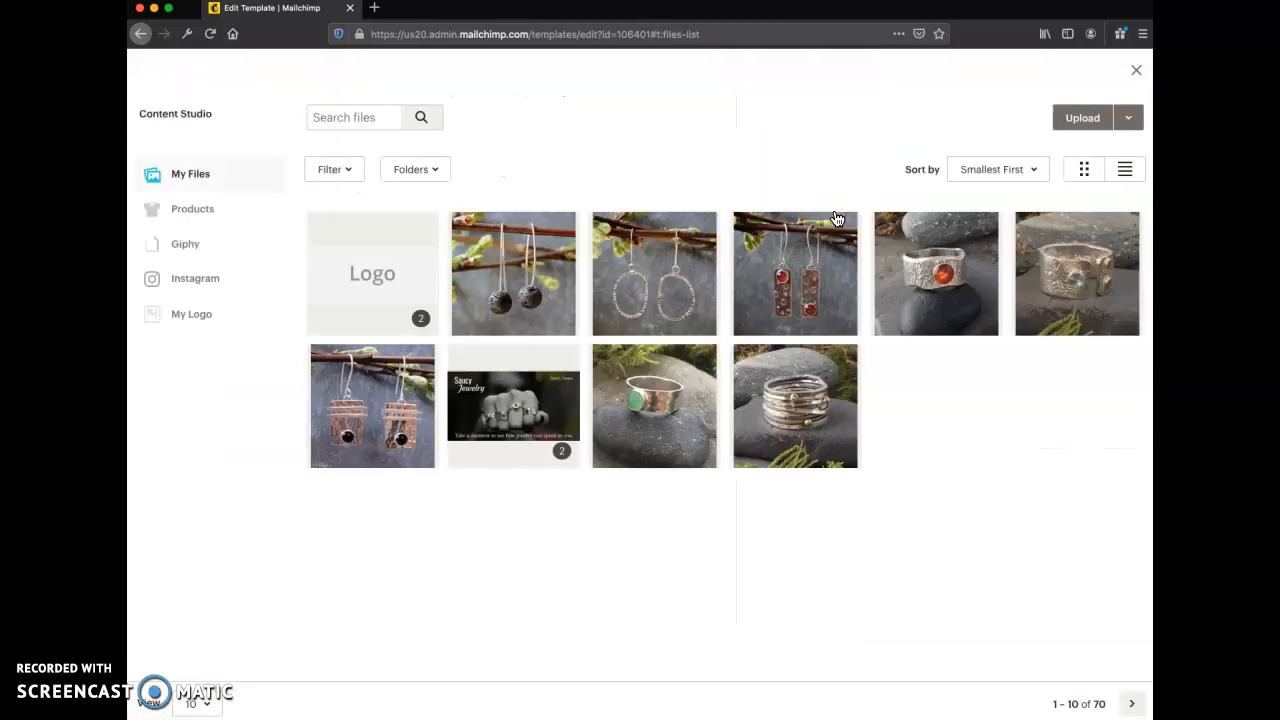
left_click(1131, 704)
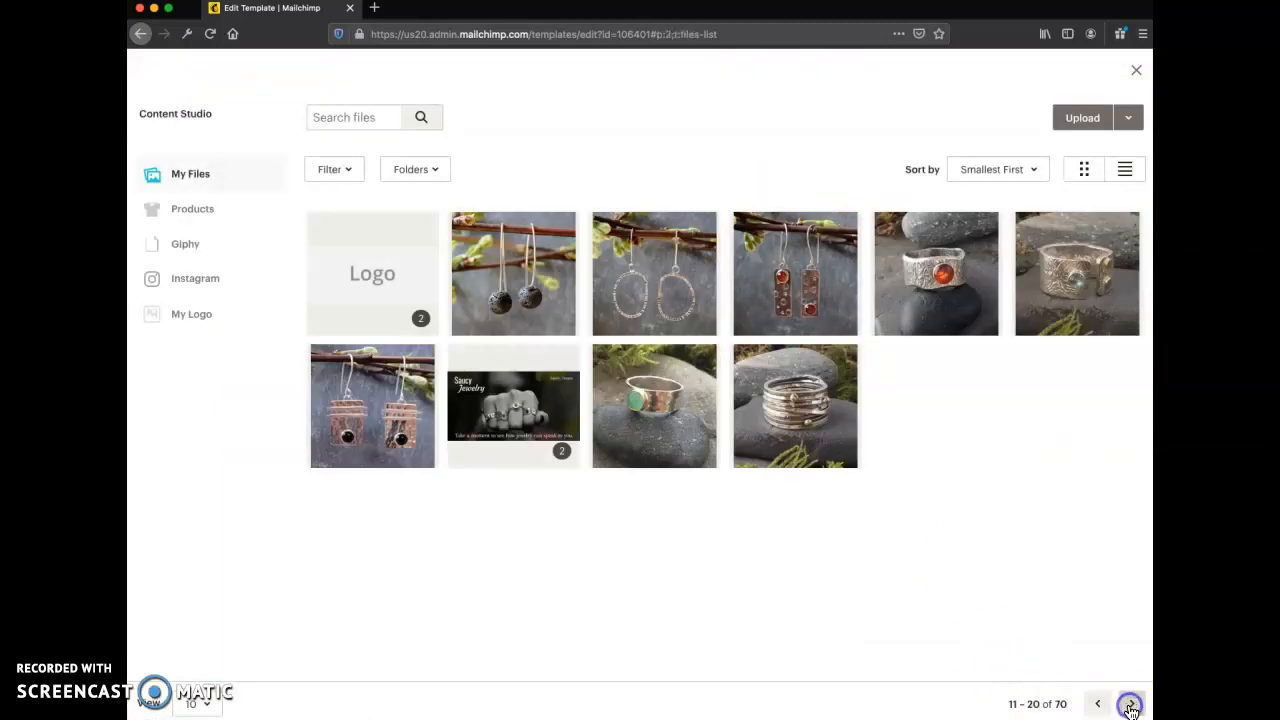
left_click(1130, 706)
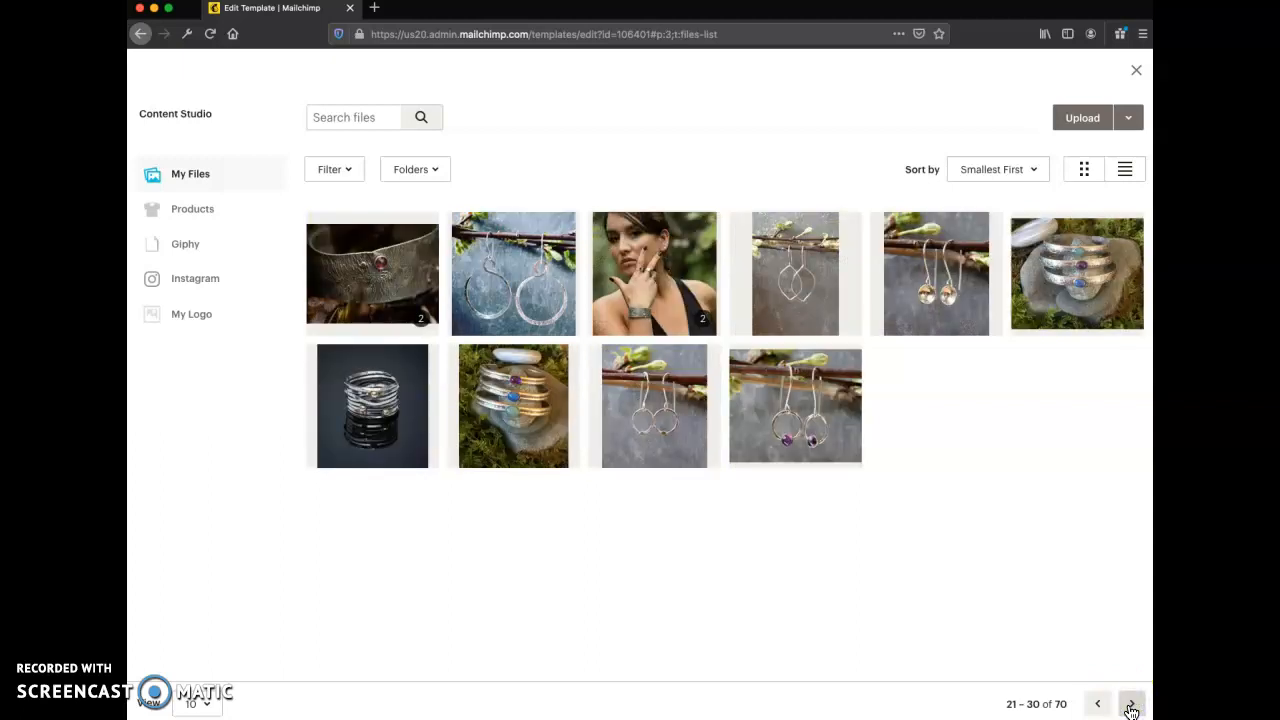
left_click(391, 294)
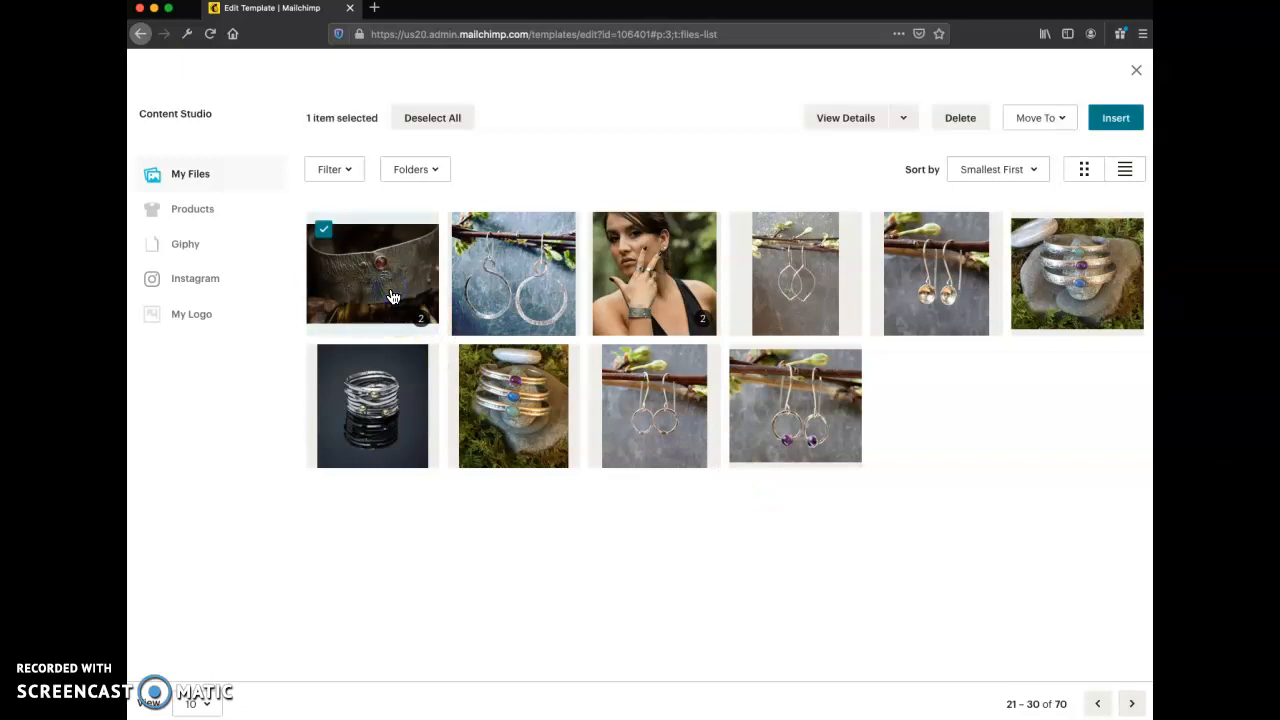
left_click(1115, 119)
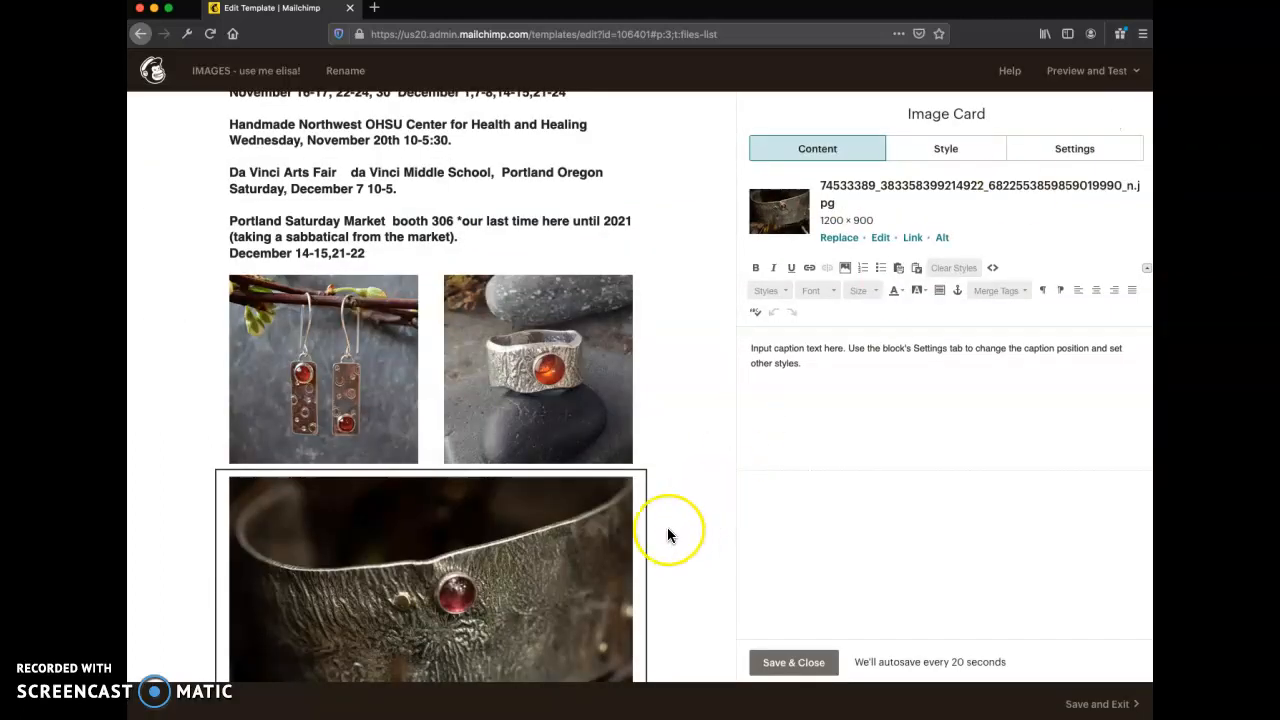
- Replace the image card's placeholder caption with "New bracelet. Text to follow."
scroll(667, 530, "down", 3)
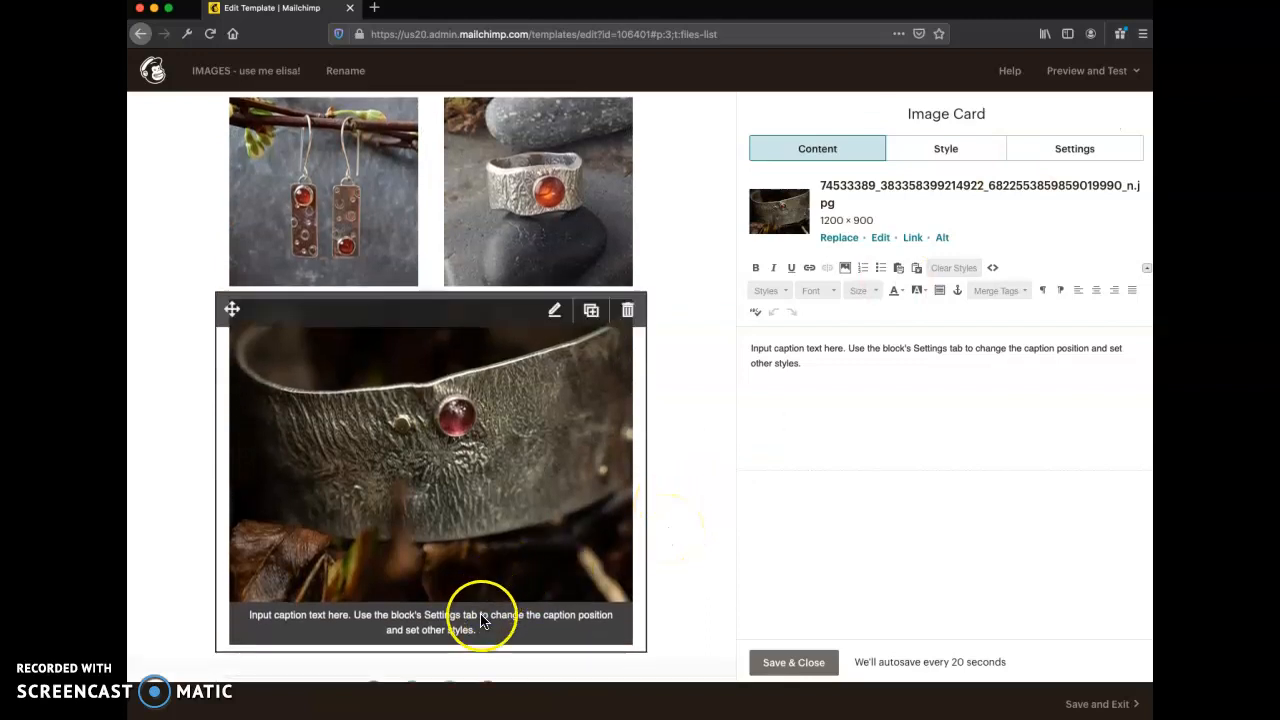
left_click(813, 371)
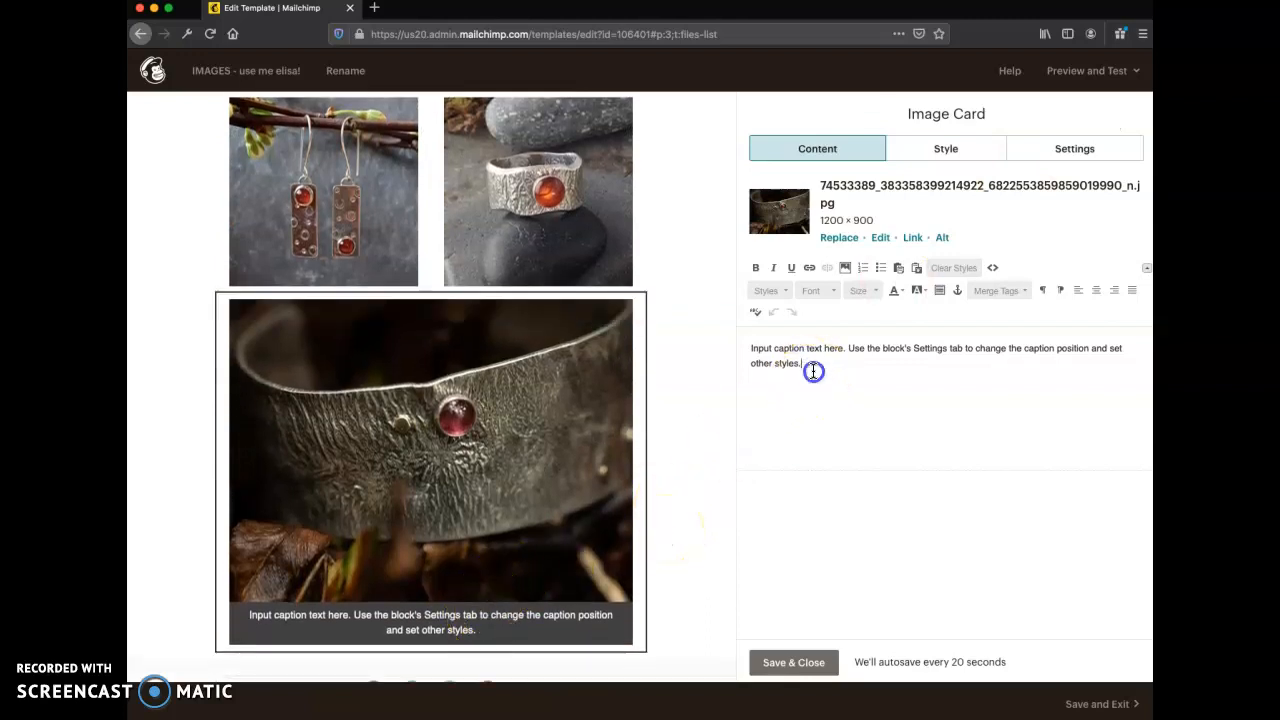
left_click_drag(813, 371, 753, 352)
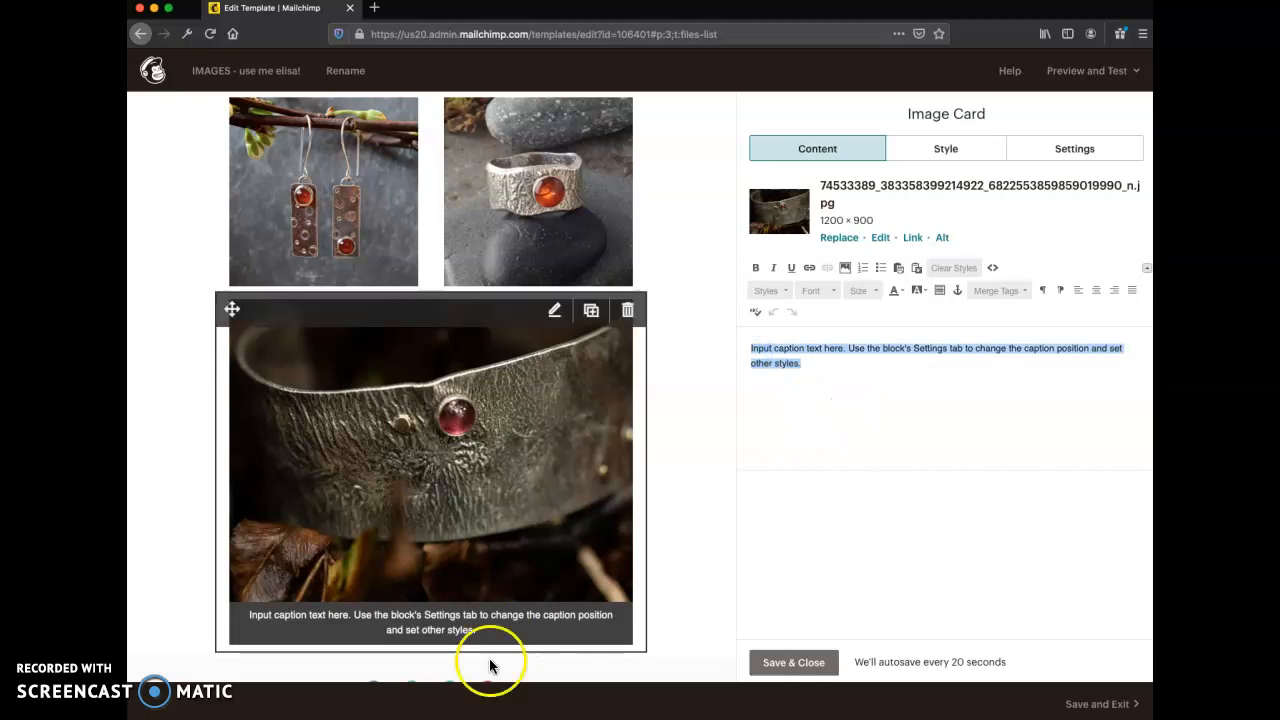
left_click(867, 417)
left_click_drag(808, 364, 754, 350)
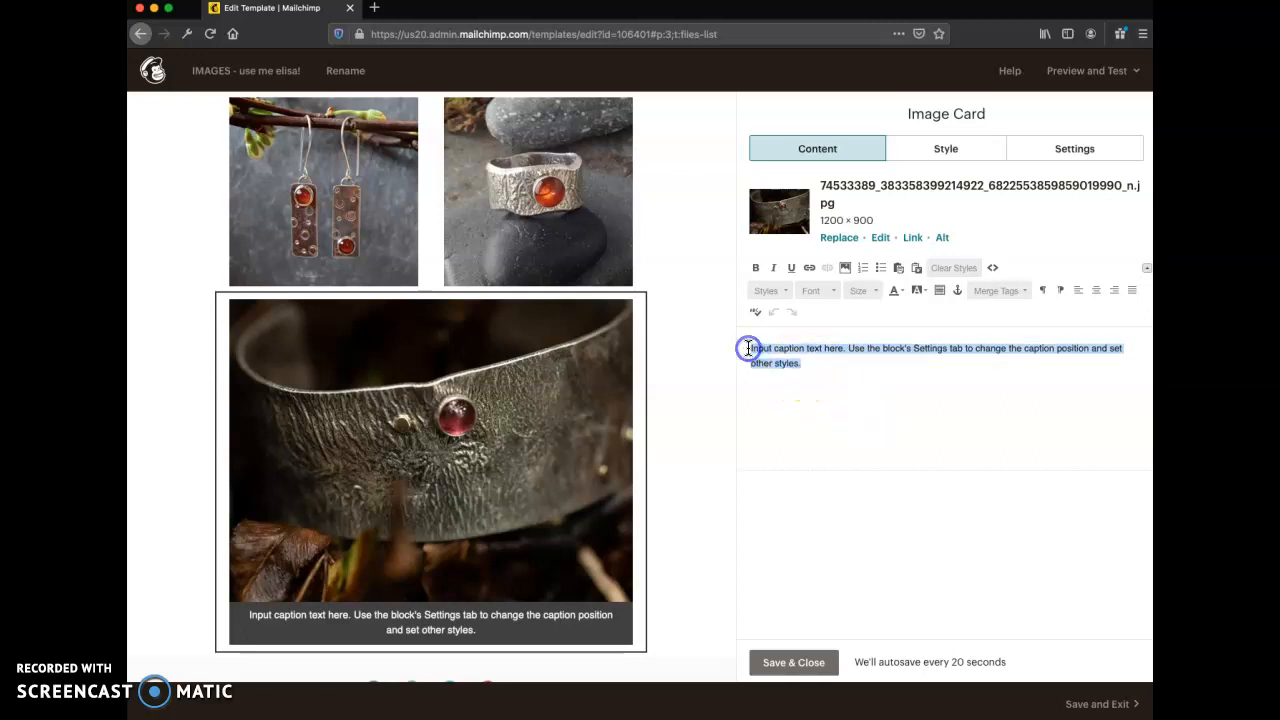
type("New")
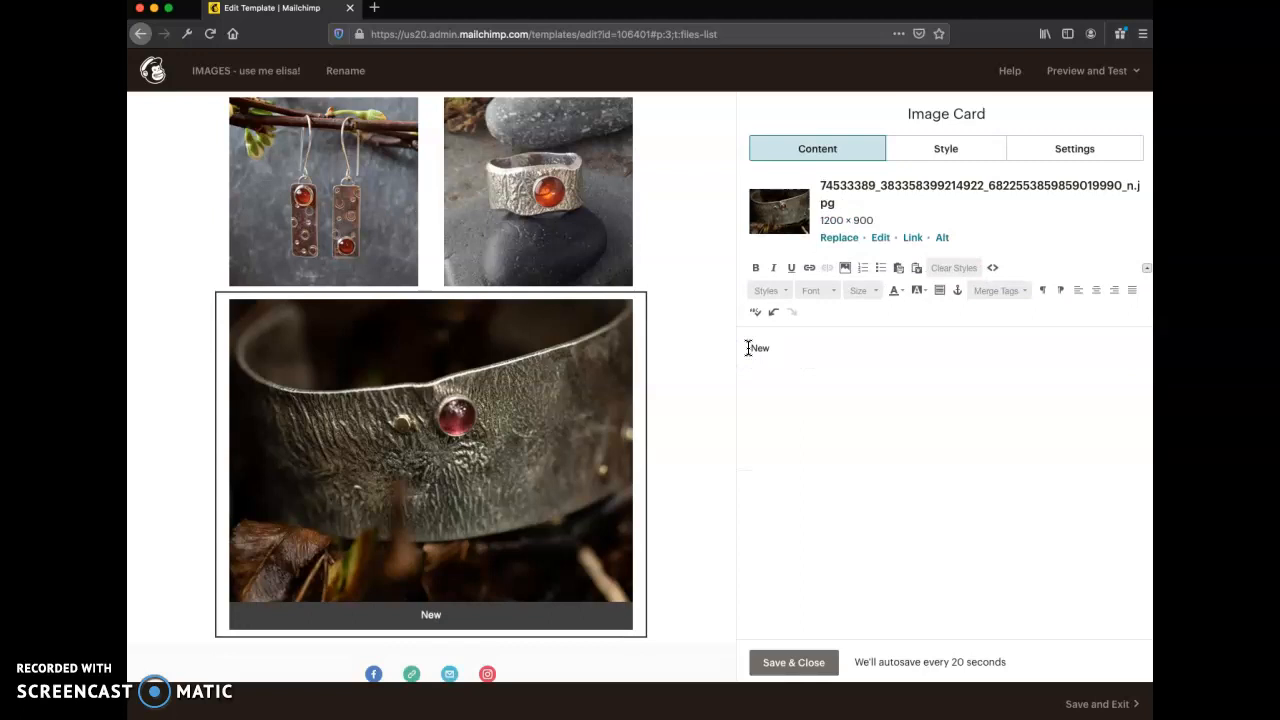
type(" bracel")
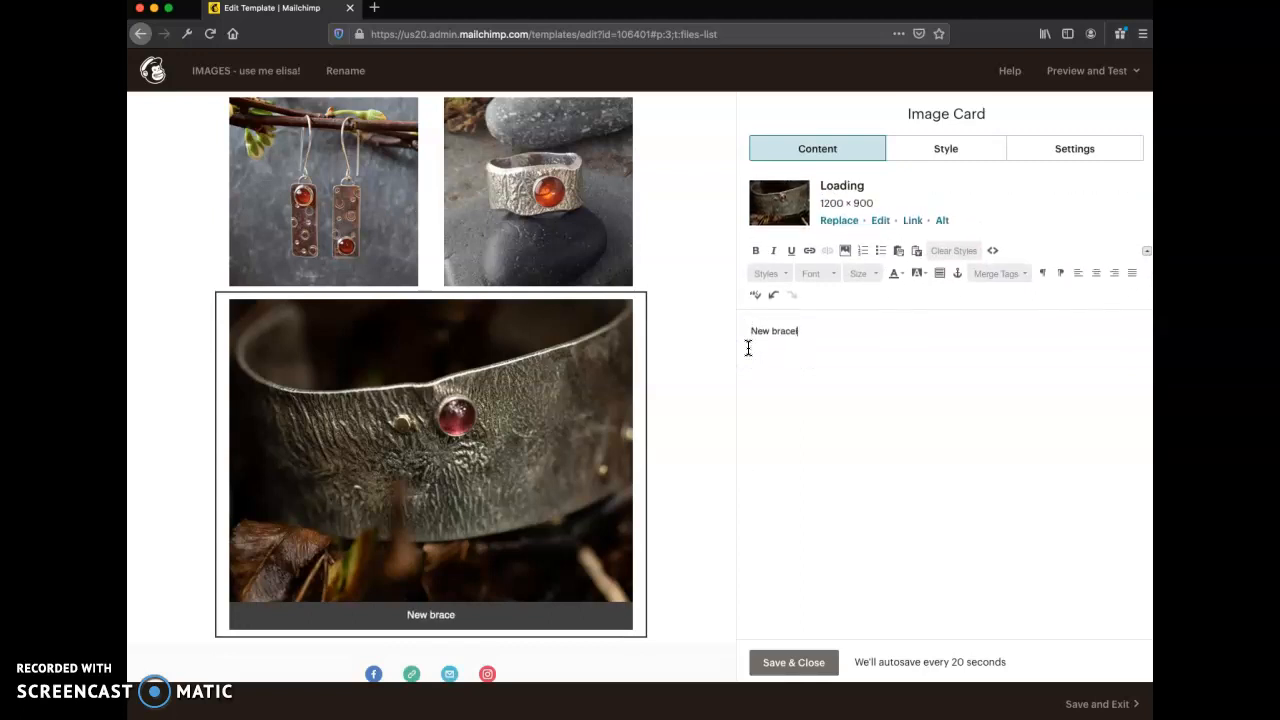
type("et. Te")
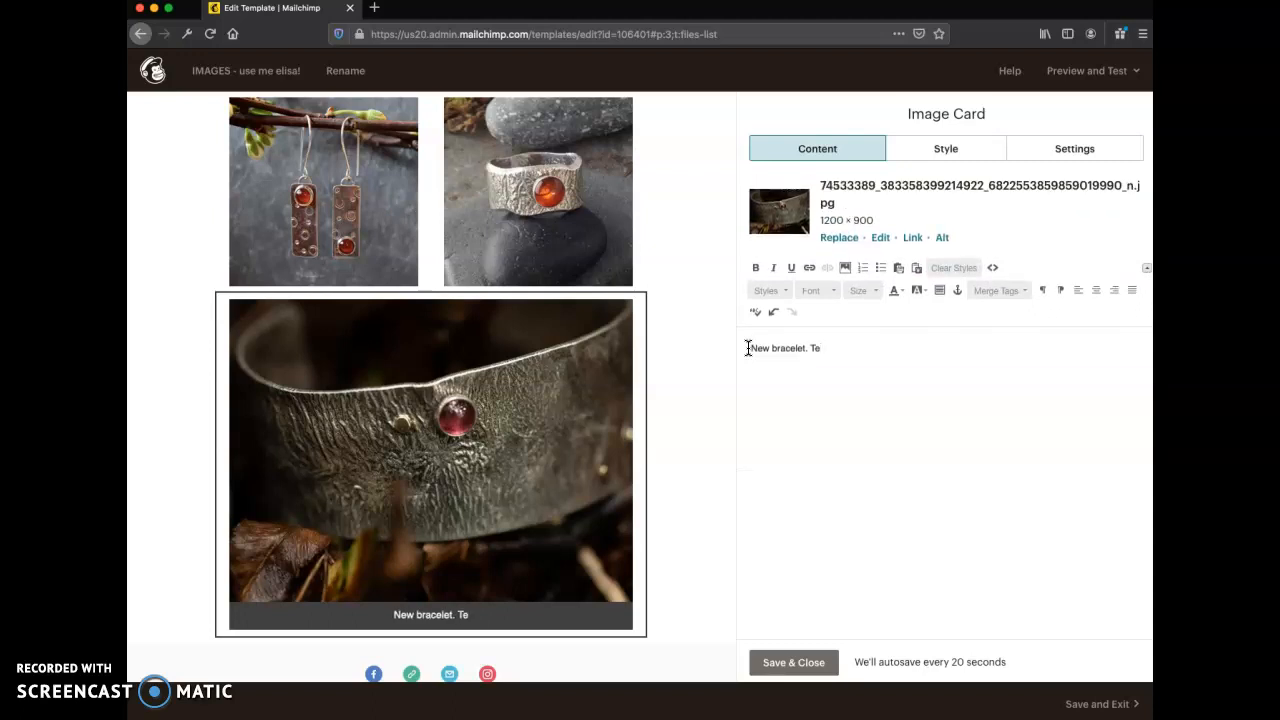
type("xt to follow.")
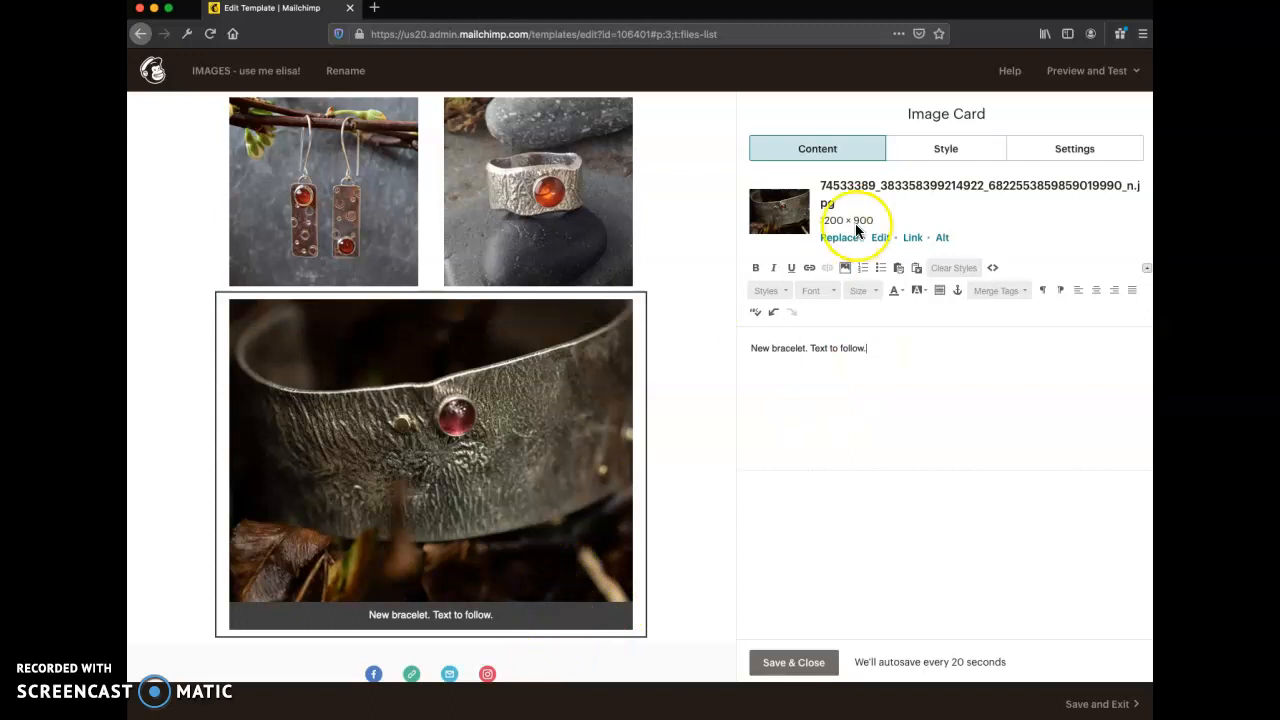
- Remove the background color from the image card
left_click(944, 152)
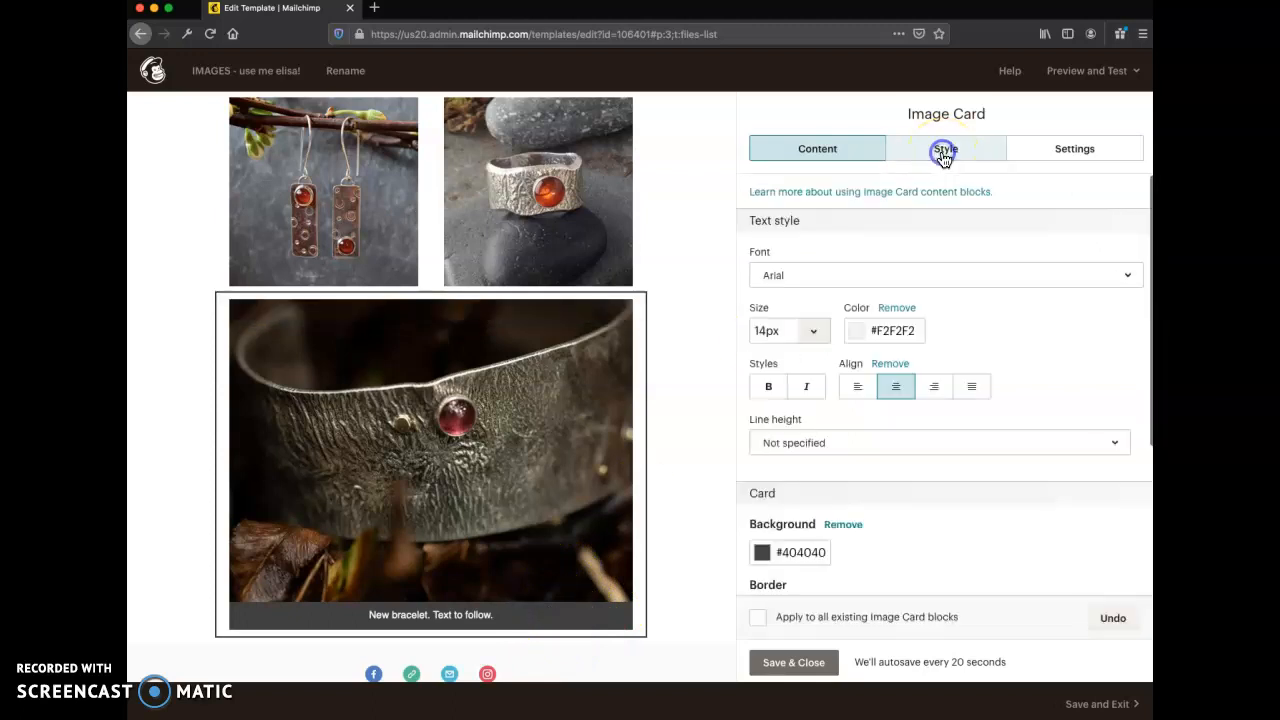
scroll(819, 484, "down", 2)
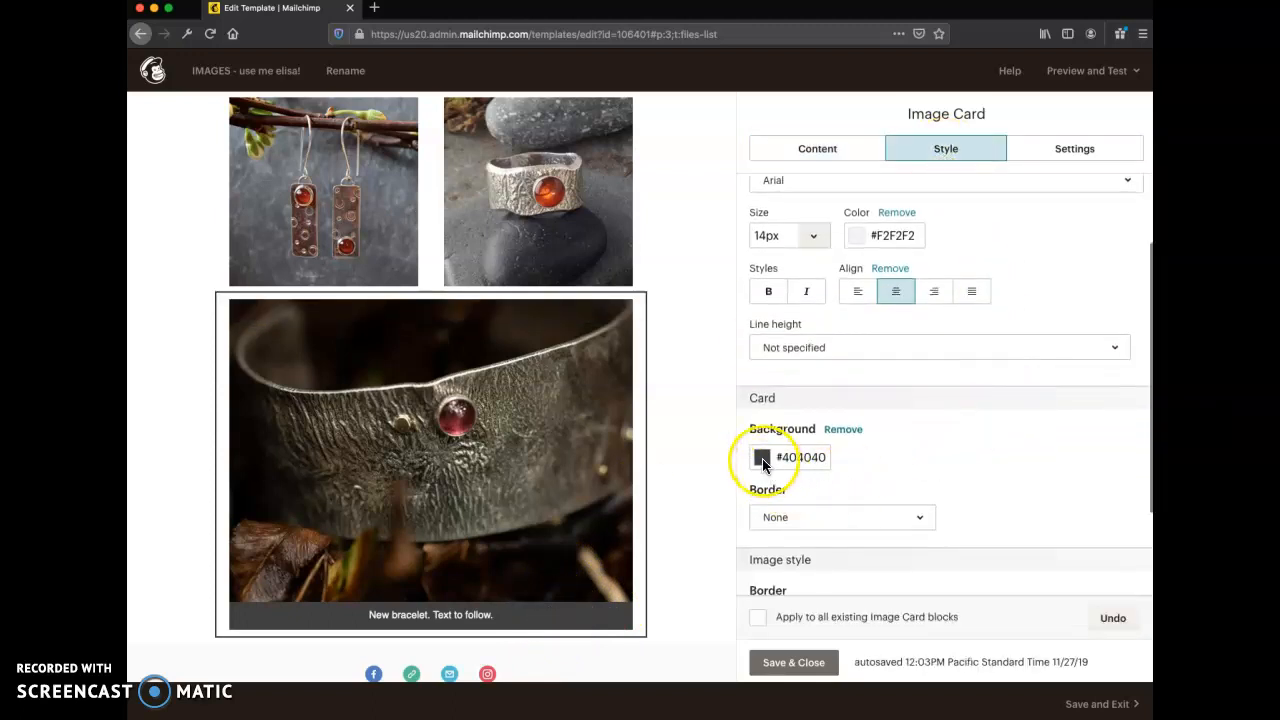
left_click(855, 432)
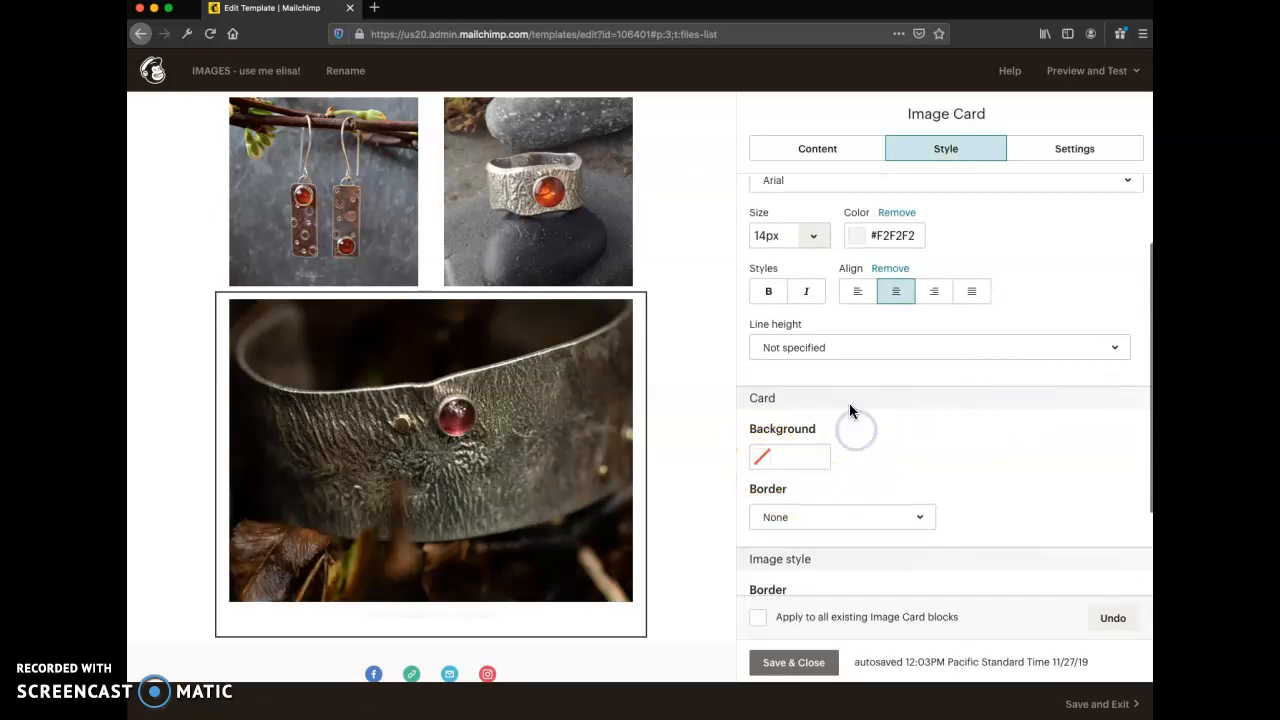
- Change the image card's caption text color to dark gray #443939
scroll(890, 412, "up", 2)
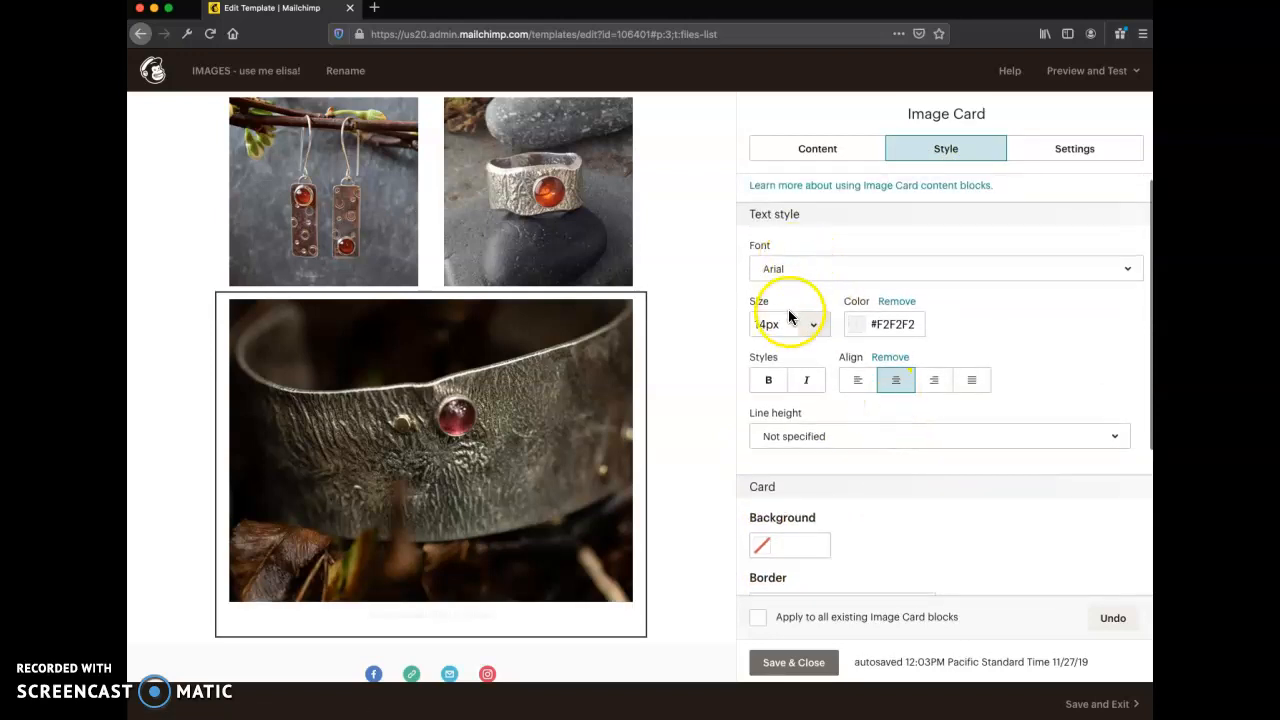
left_click(858, 323)
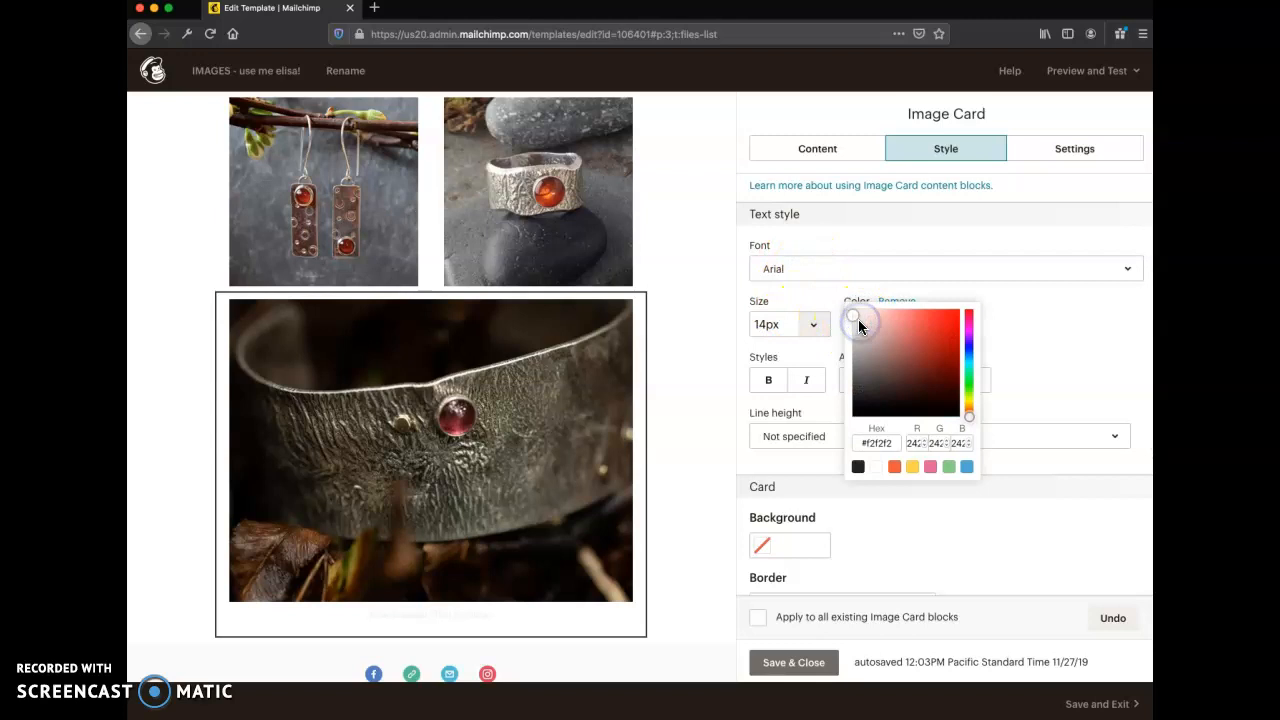
left_click(896, 467)
left_click(858, 467)
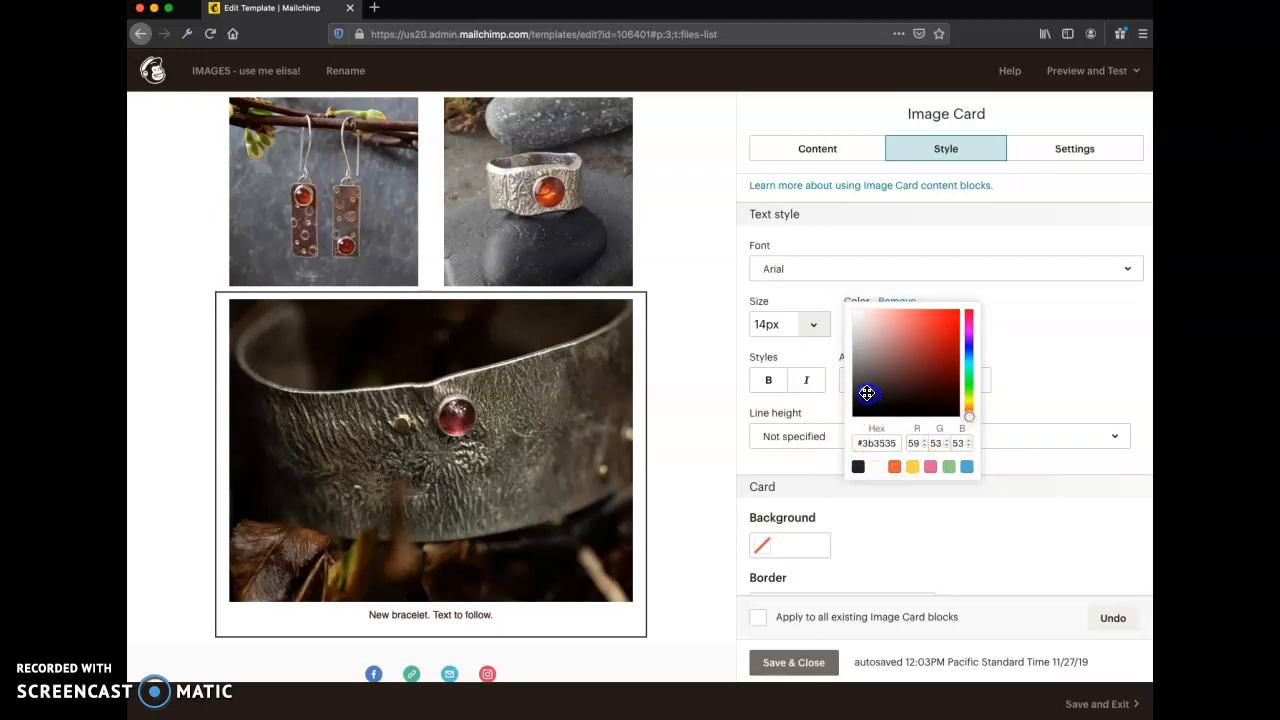
left_click_drag(866, 393, 867, 393)
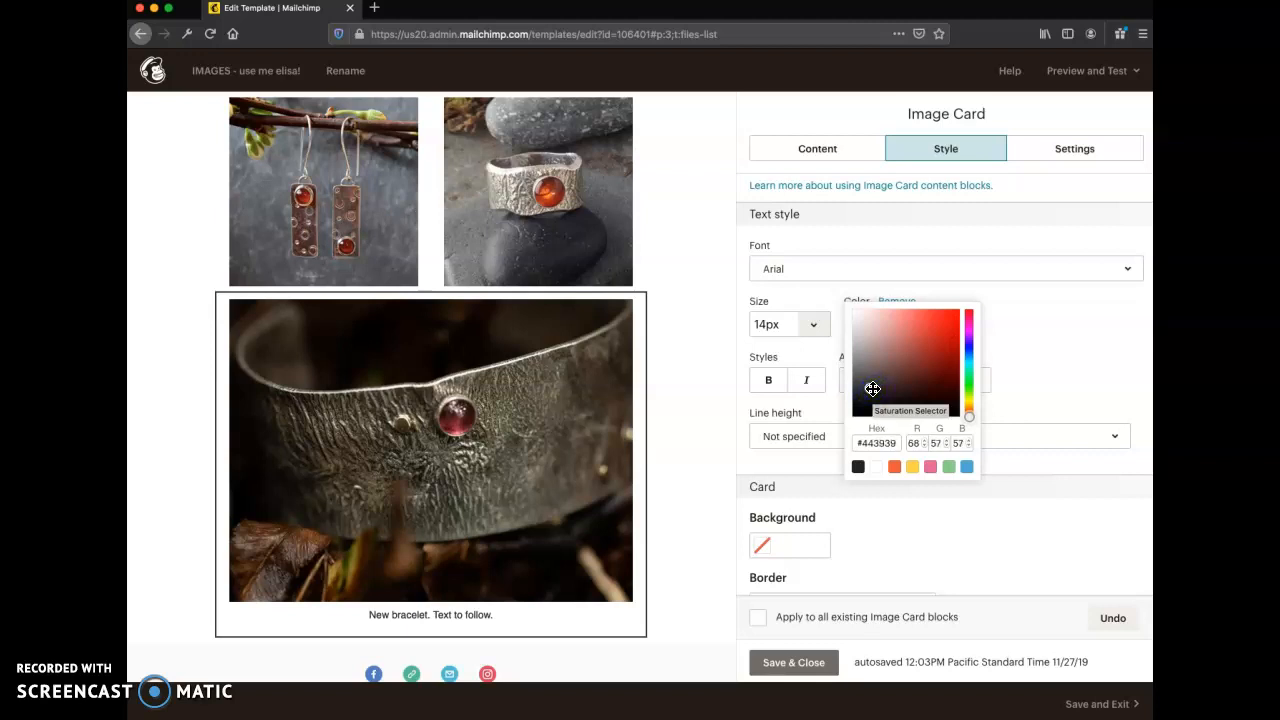
- Give the image card's bracelet photo slightly rounded corners
scroll(820, 551, "down", 3)
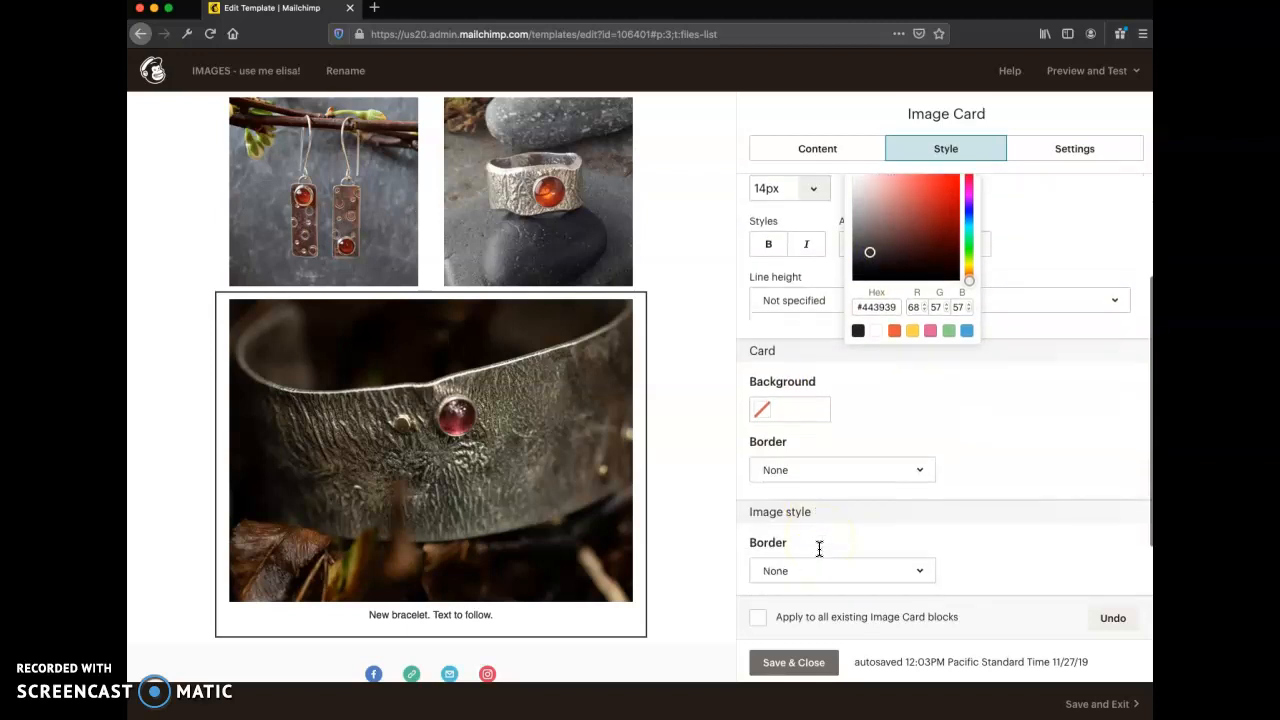
scroll(845, 510, "down", 2)
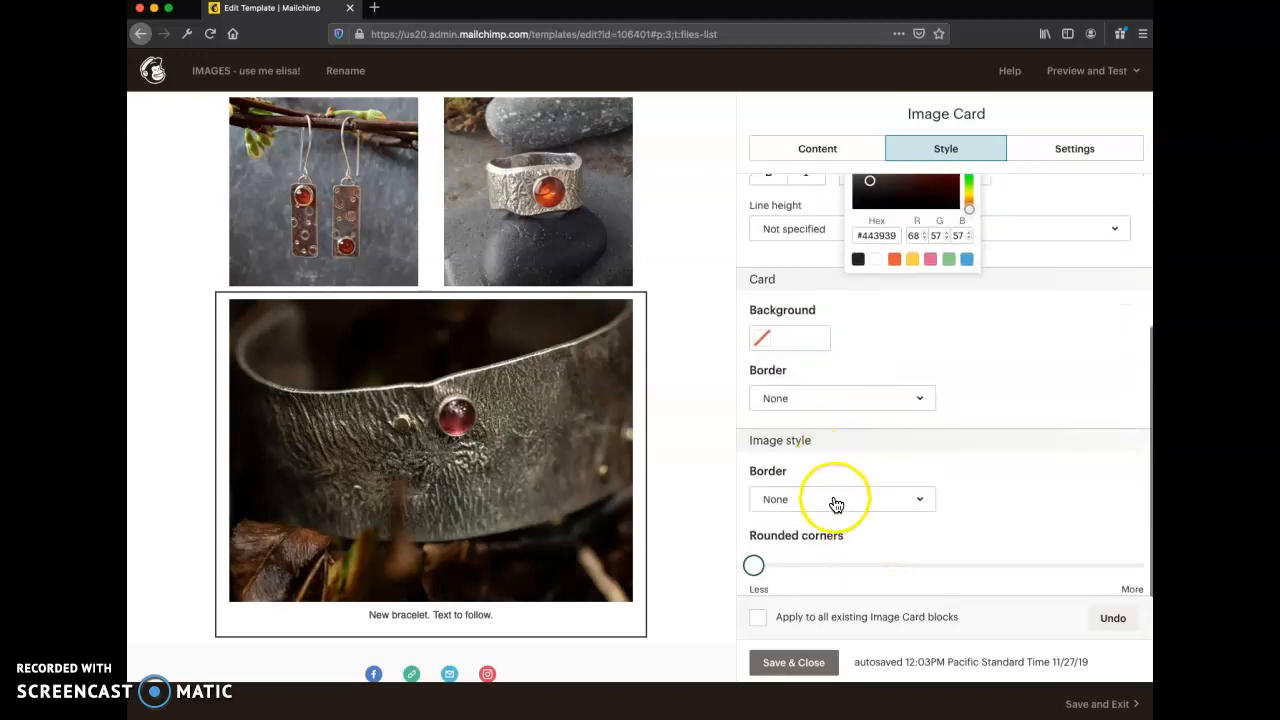
scroll(833, 500, "down", 1)
left_click_drag(754, 558, 769, 560)
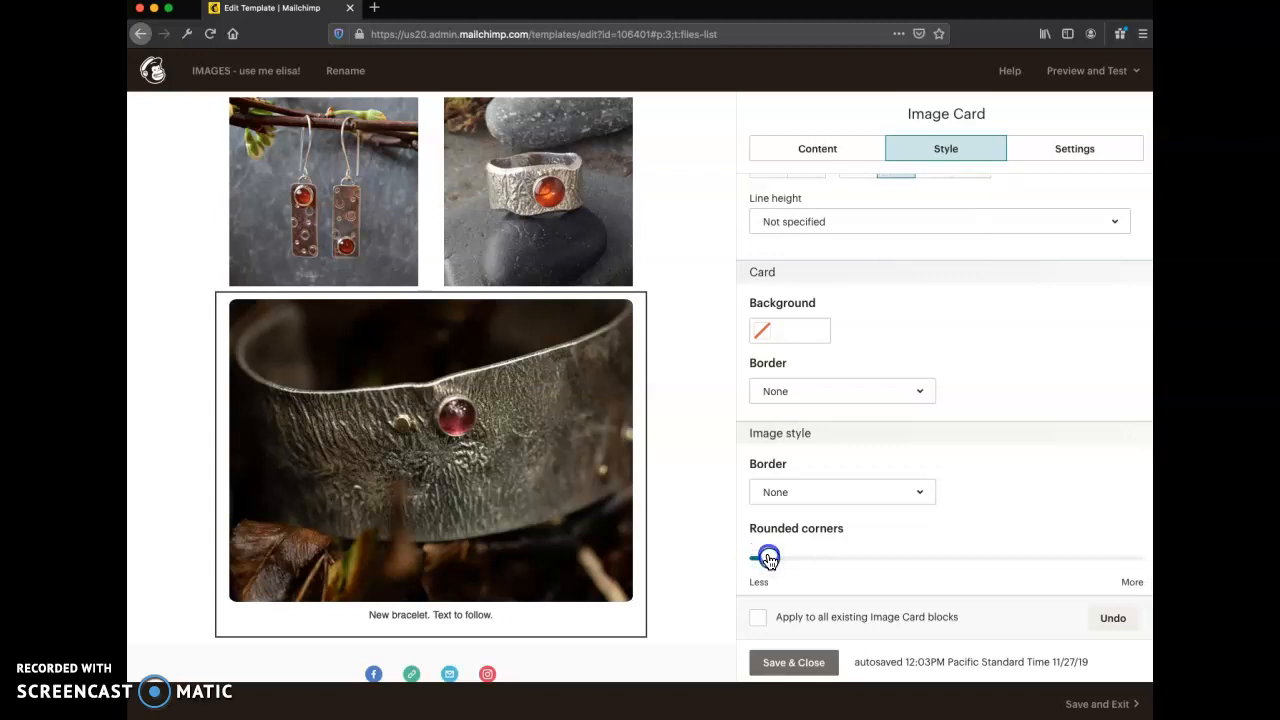
- Open the image group for editing, slightly round the corners of its two images, and save and close it
left_click(591, 268)
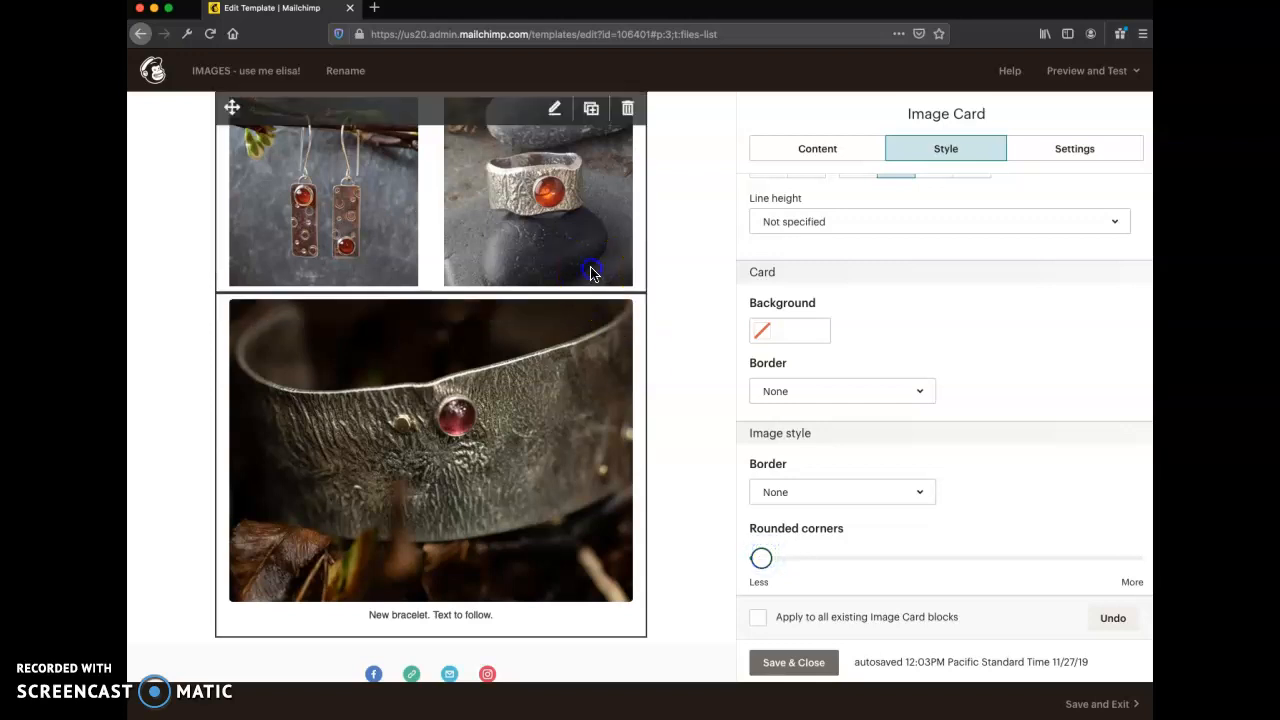
left_click(810, 452)
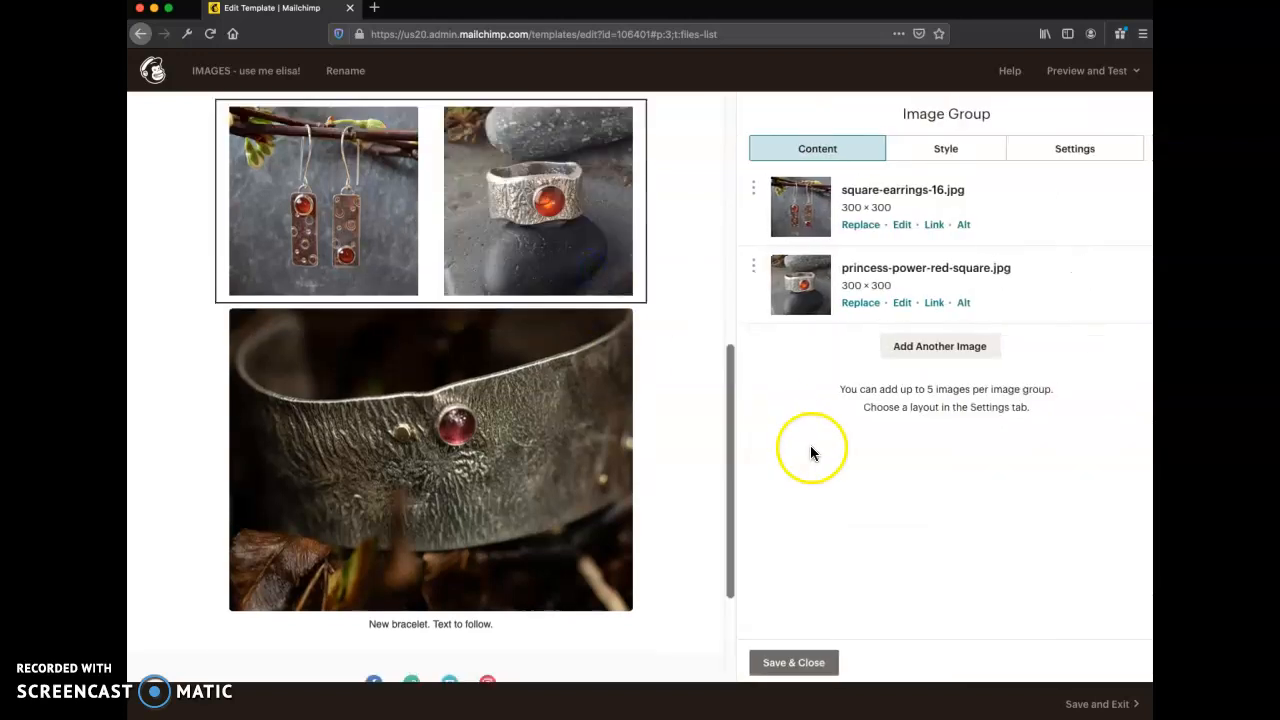
left_click(945, 148)
left_click(753, 314)
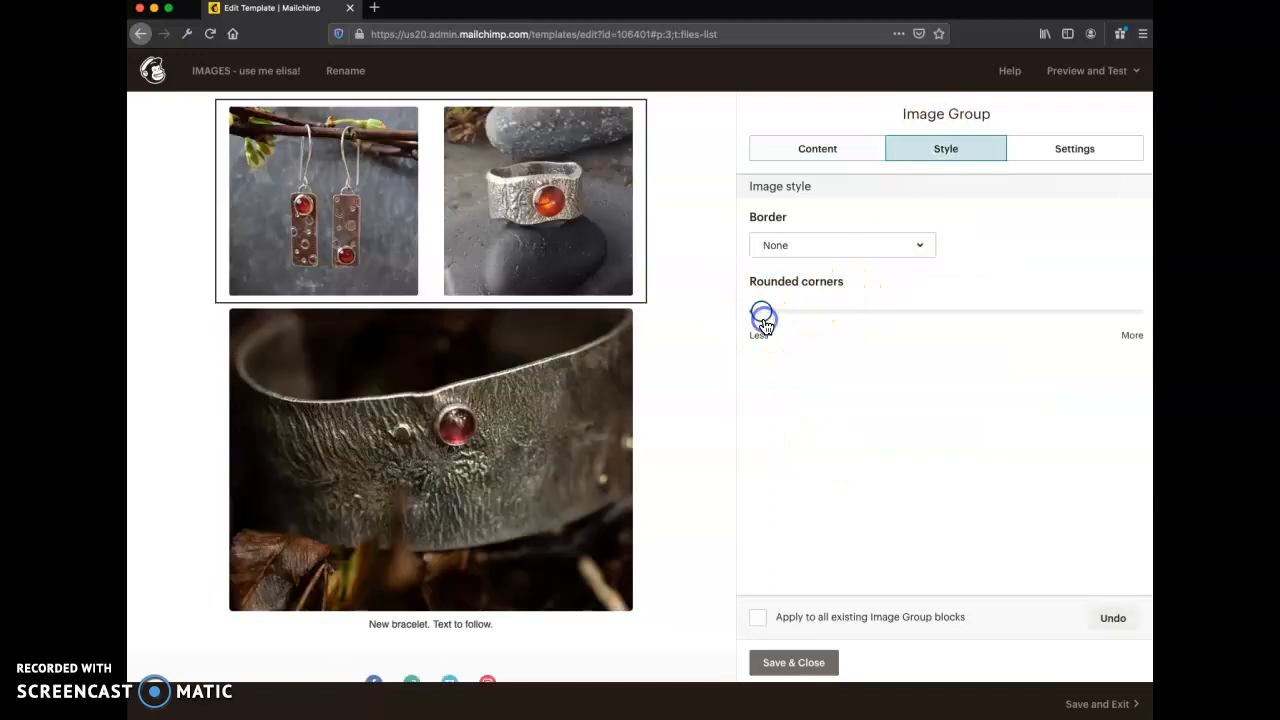
left_click(803, 664)
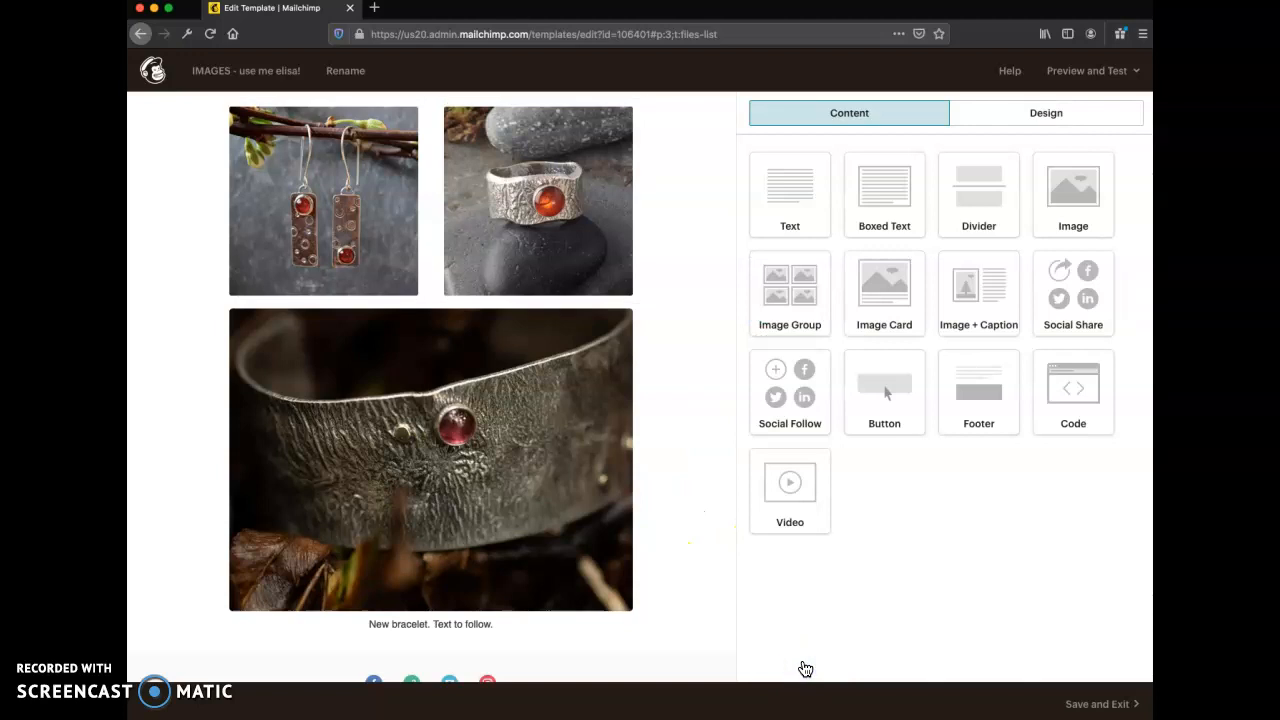
- Move the image group with the earrings and ring above the show schedule text, directly below the header image
scroll(680, 605, "down", 2)
scroll(680, 605, "up", 4)
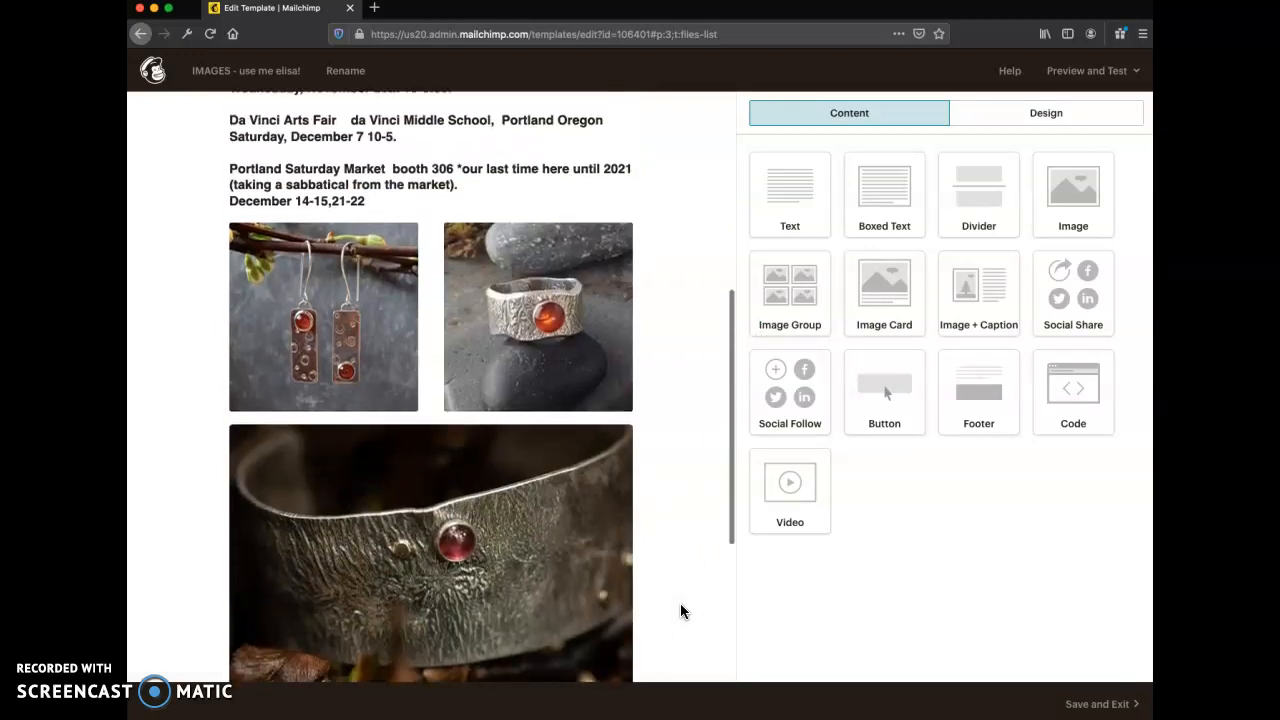
scroll(680, 611, "up", 1)
scroll(680, 611, "up", 1)
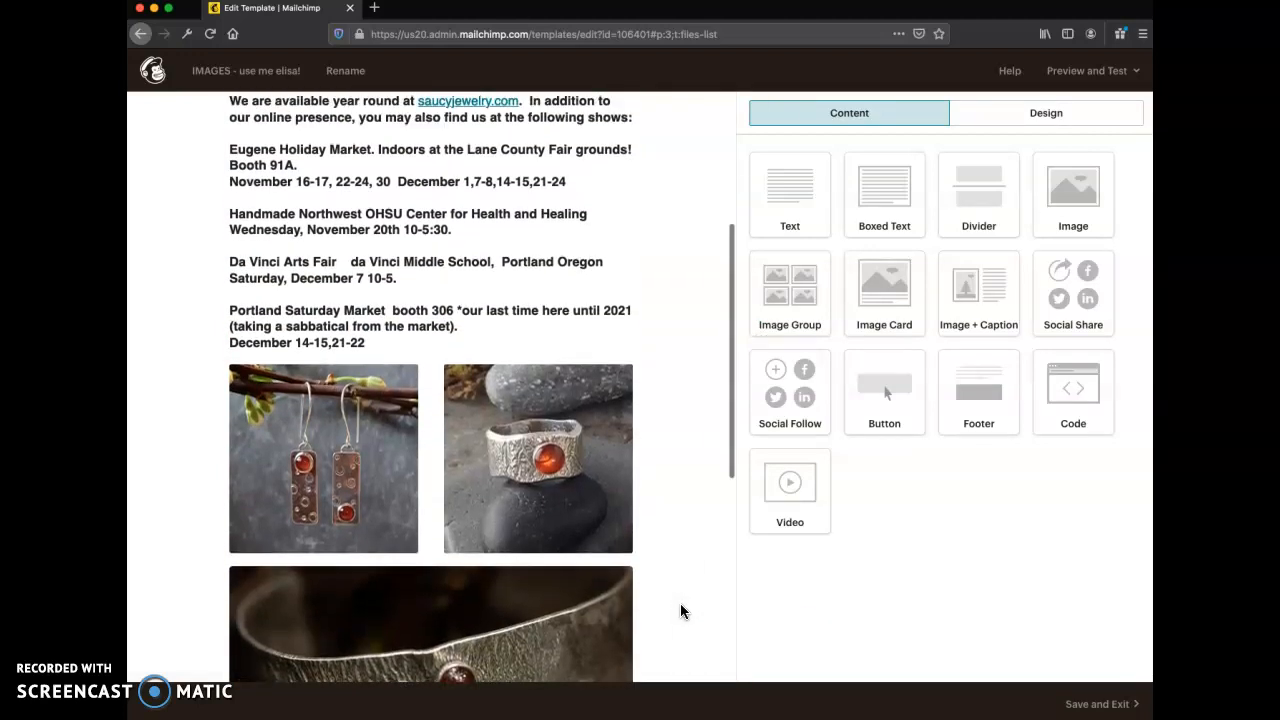
scroll(681, 605, "up", 2)
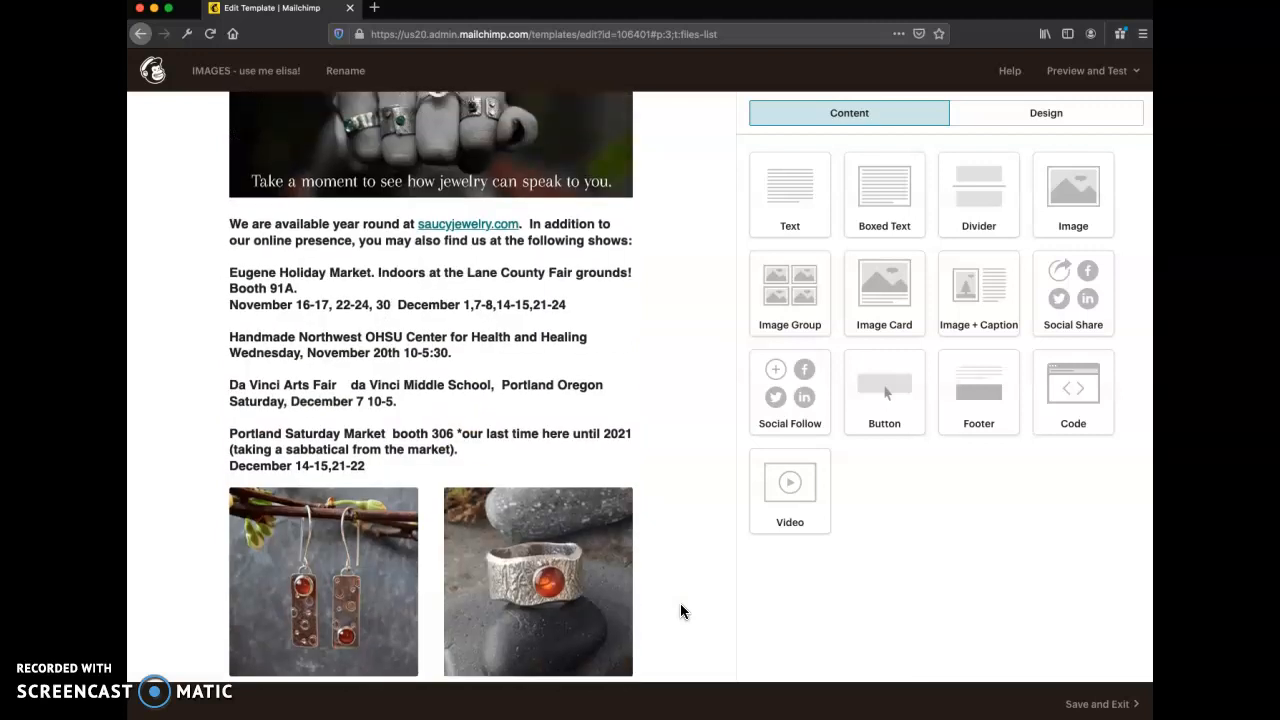
scroll(680, 605, "down", 2)
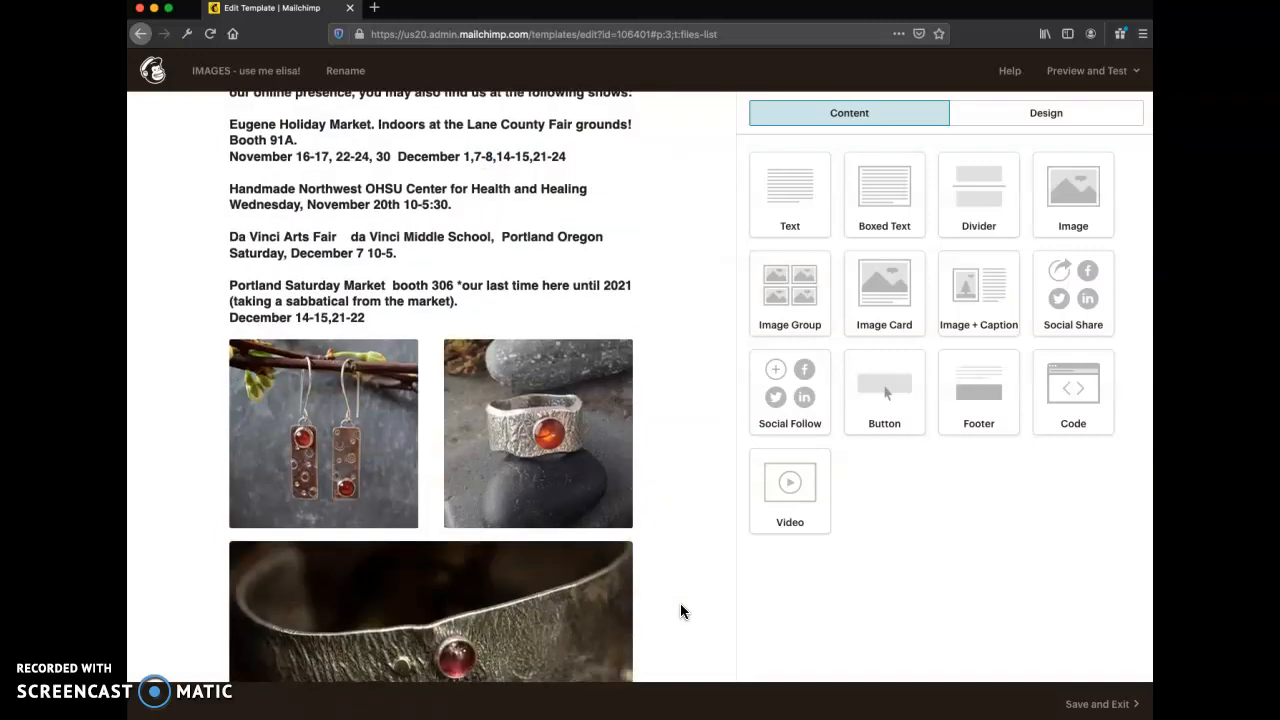
mouse_move(289, 375)
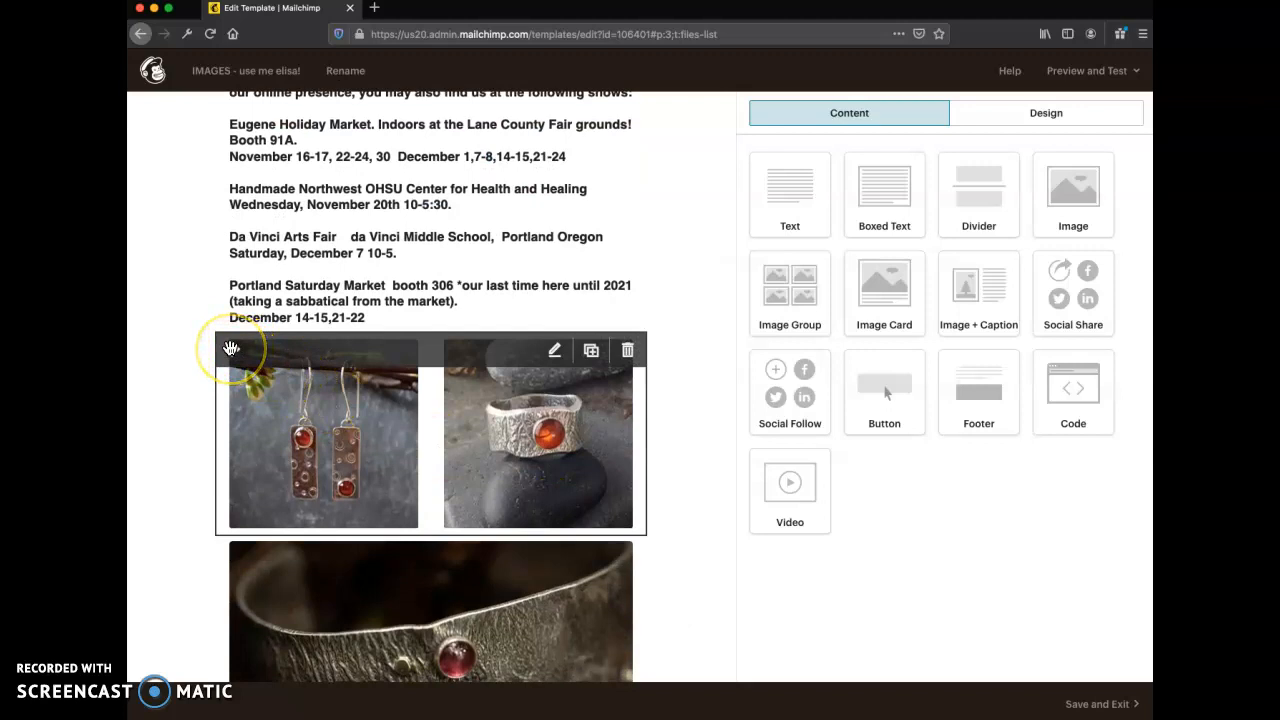
scroll(231, 348, "up", 2)
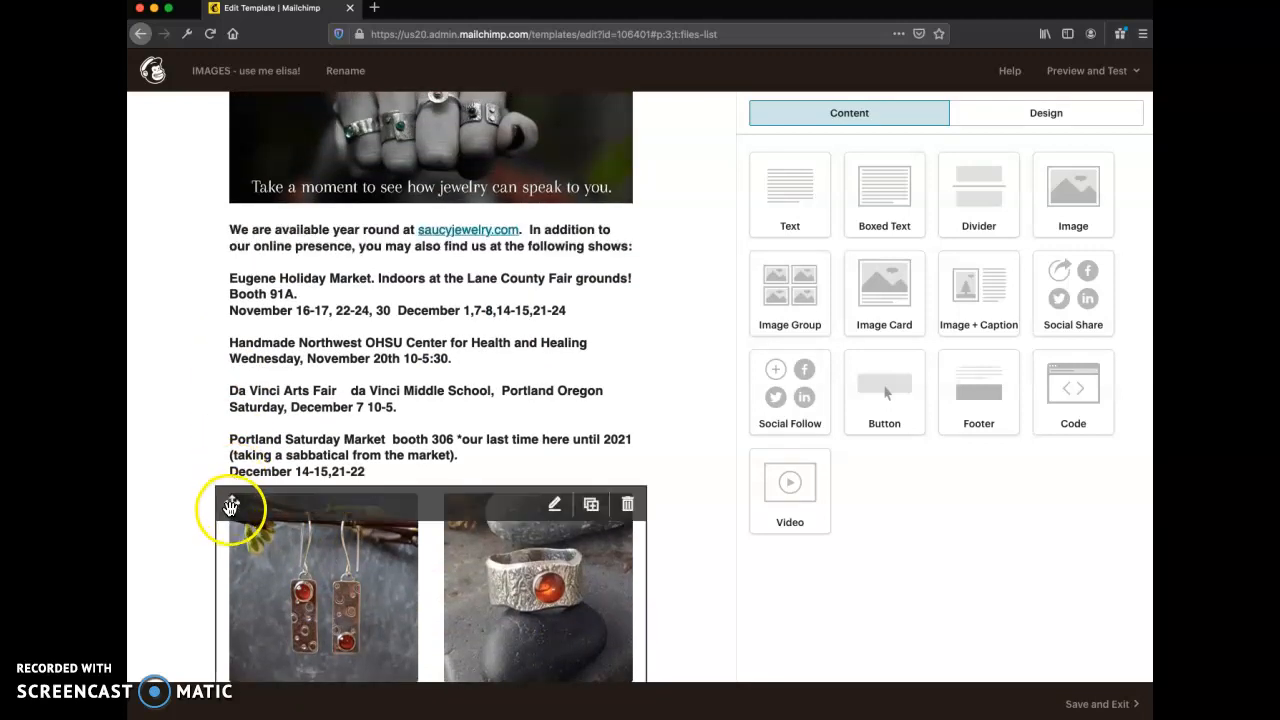
left_click_drag(229, 508, 240, 240)
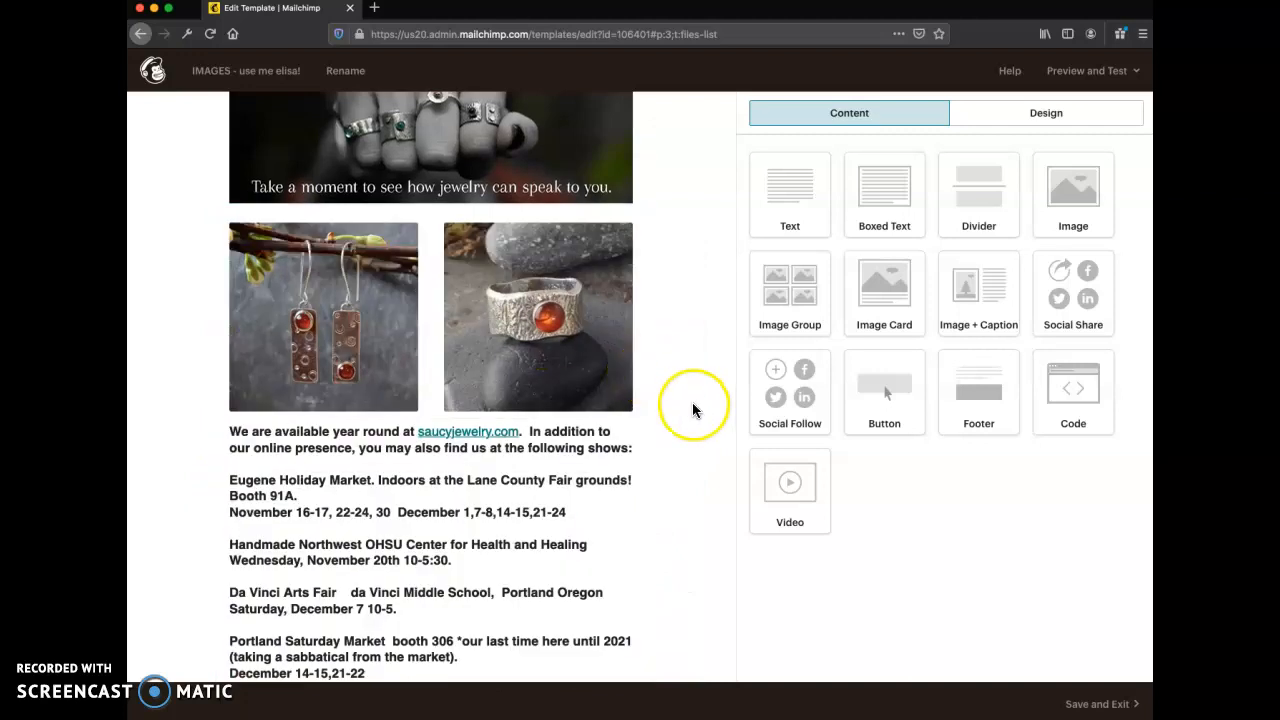
- Try an Image + Caption block below the bracelet image card and delete that block again
scroll(692, 404, "down", 2)
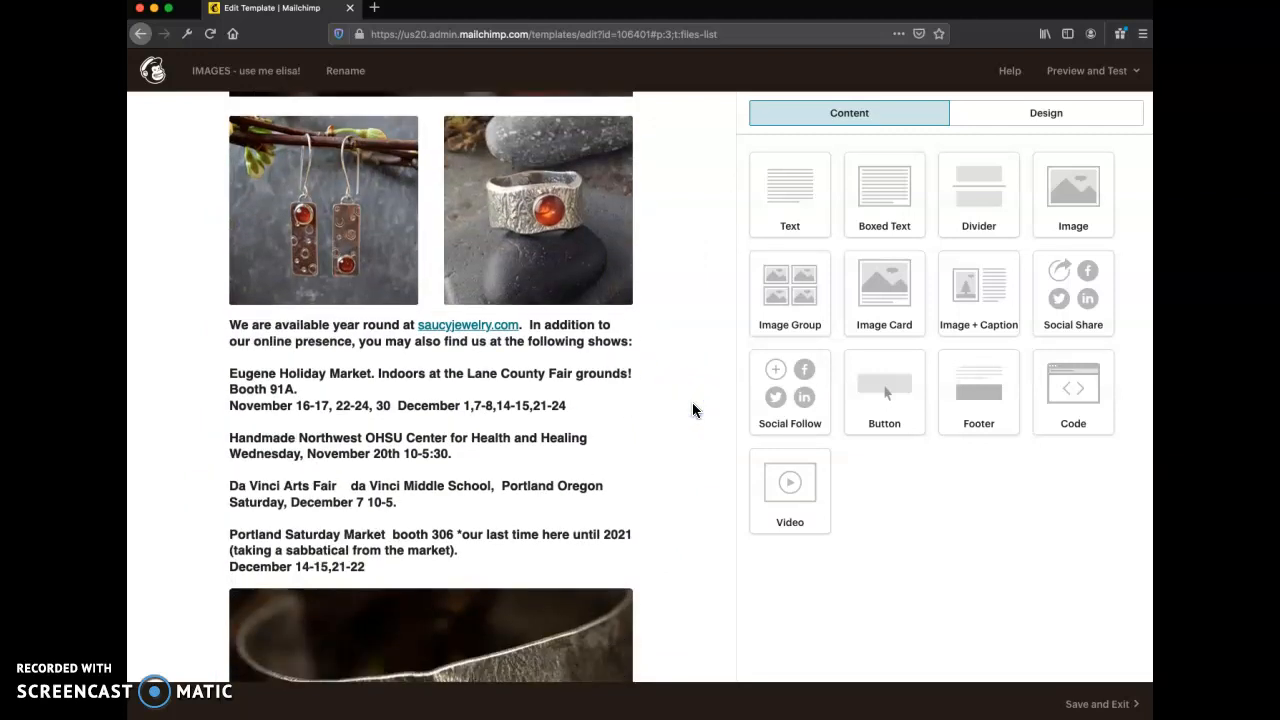
scroll(693, 410, "down", 4)
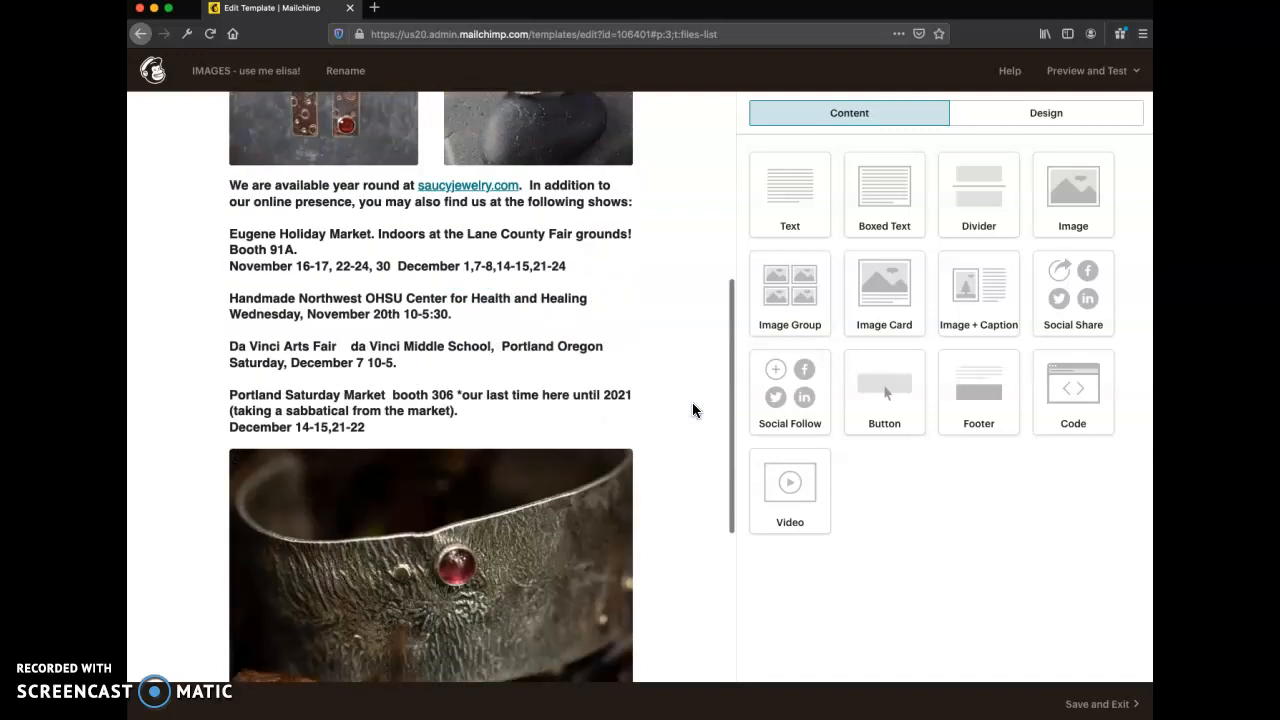
scroll(692, 410, "down", 2)
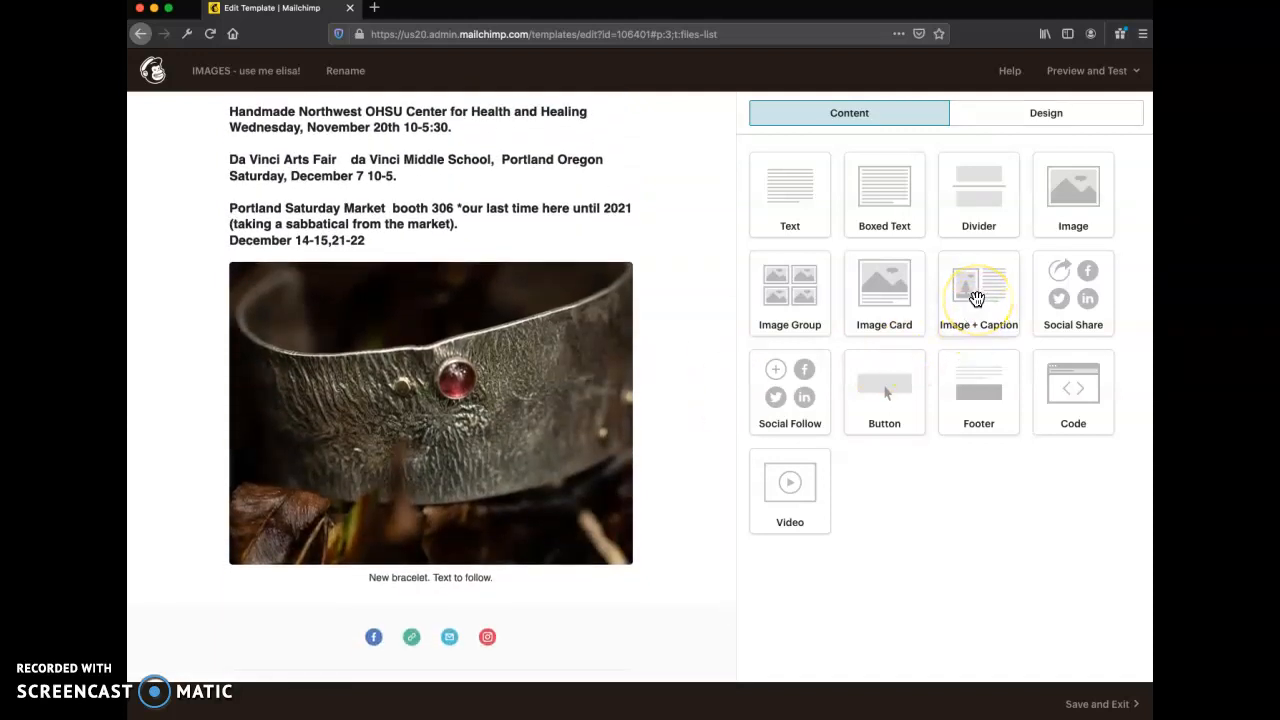
left_click_drag(978, 299, 422, 605)
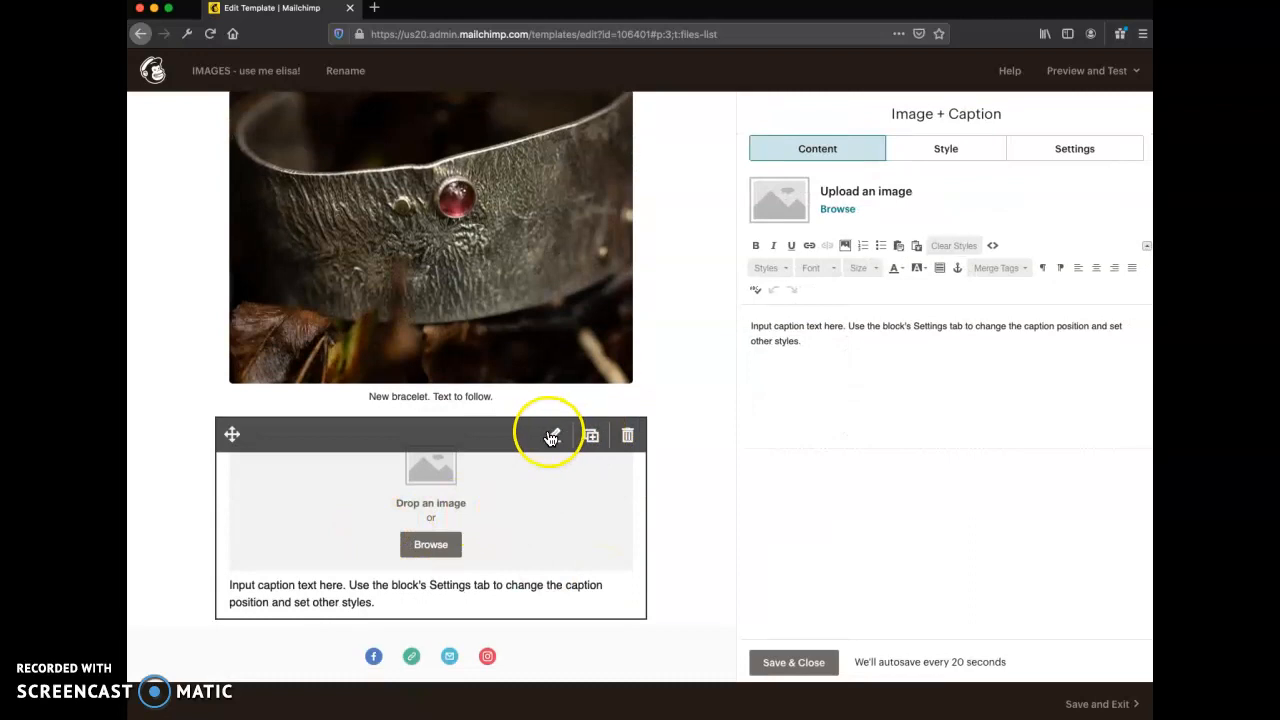
left_click(627, 436)
left_click(470, 446)
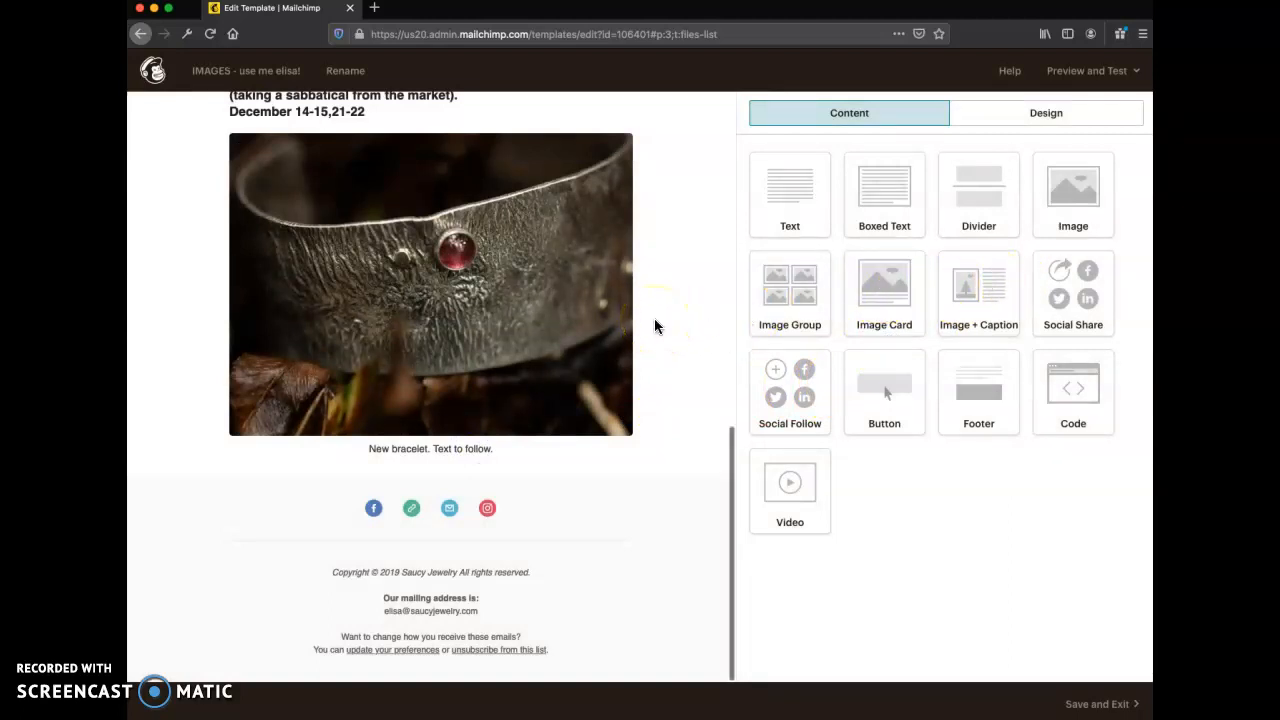
- Save the template and exit to the list of saved templates
mouse_move(645, 300)
scroll(645, 300, "up", 4)
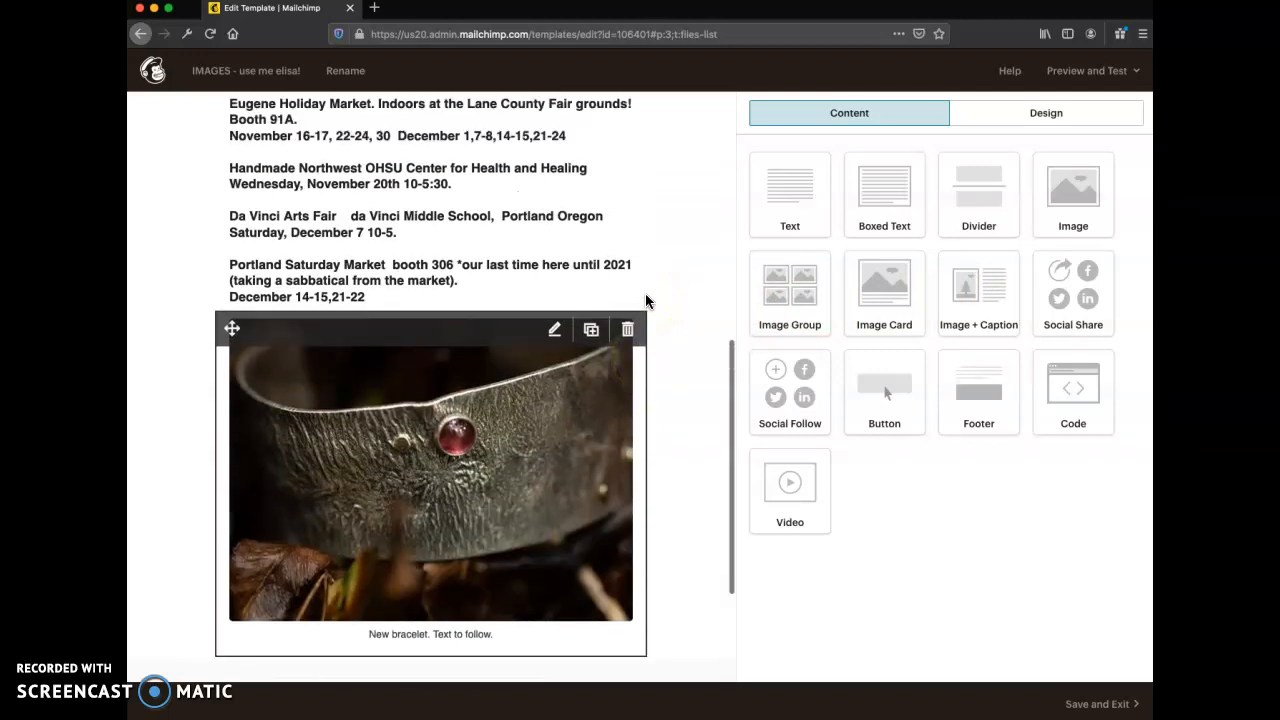
scroll(645, 298, "up", 6)
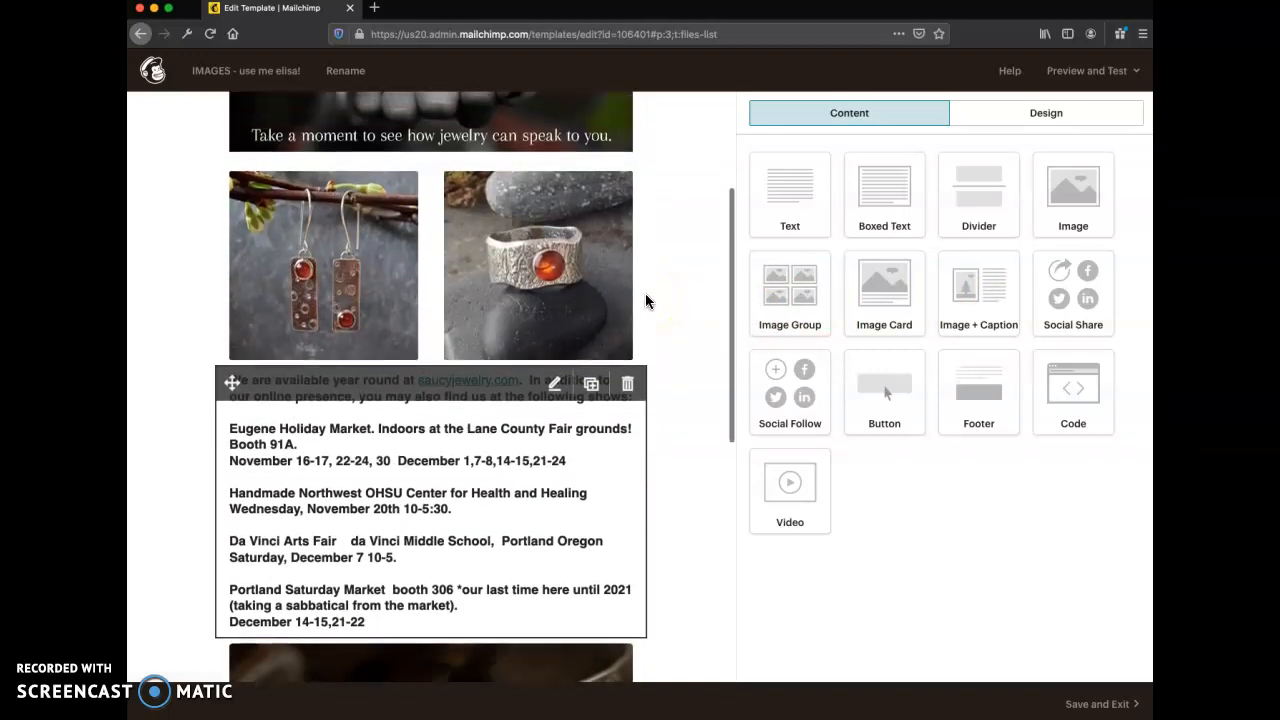
left_click(1090, 704)
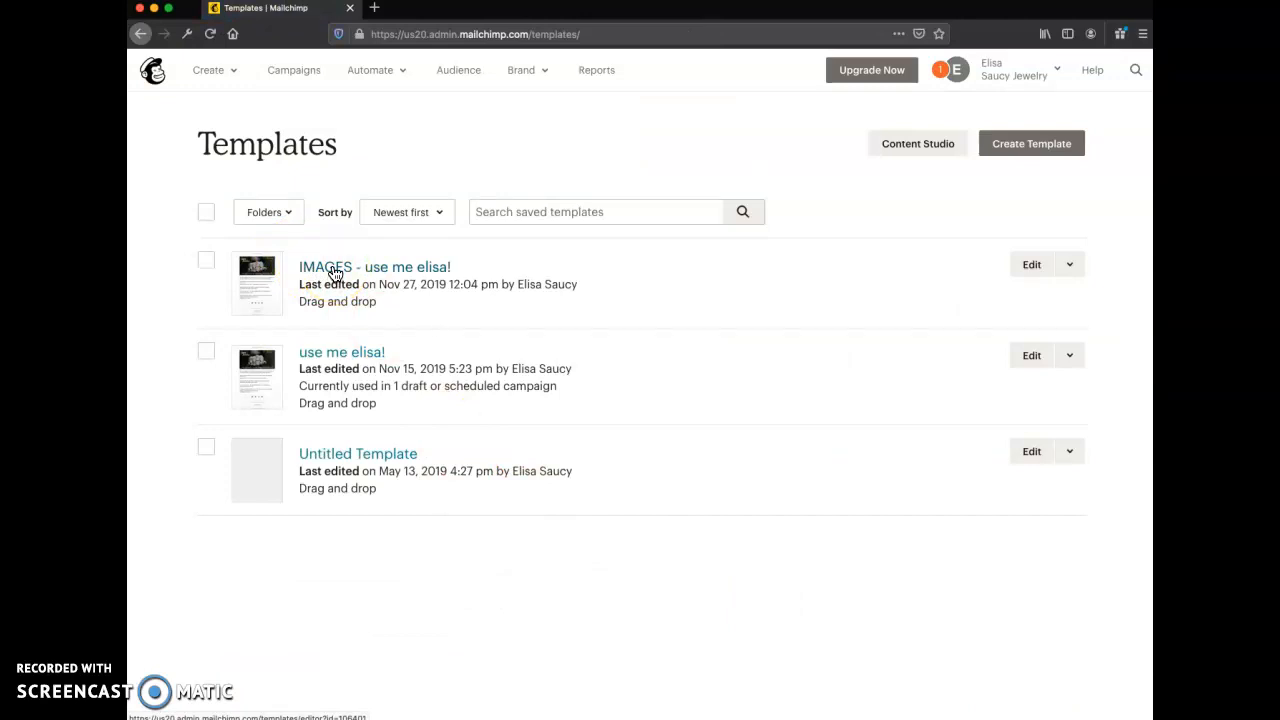
- Reopen the saved IMAGES template and open its earrings and ring image group for editing
left_click(532, 268)
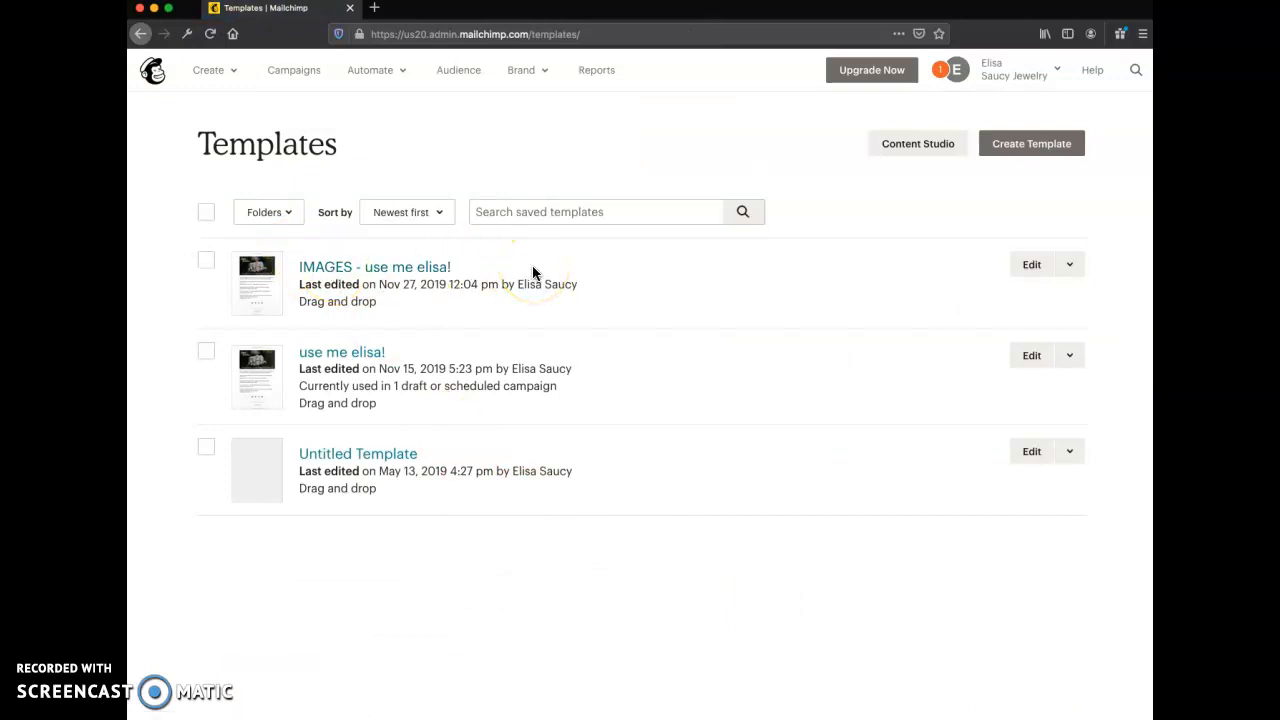
left_click(1033, 266)
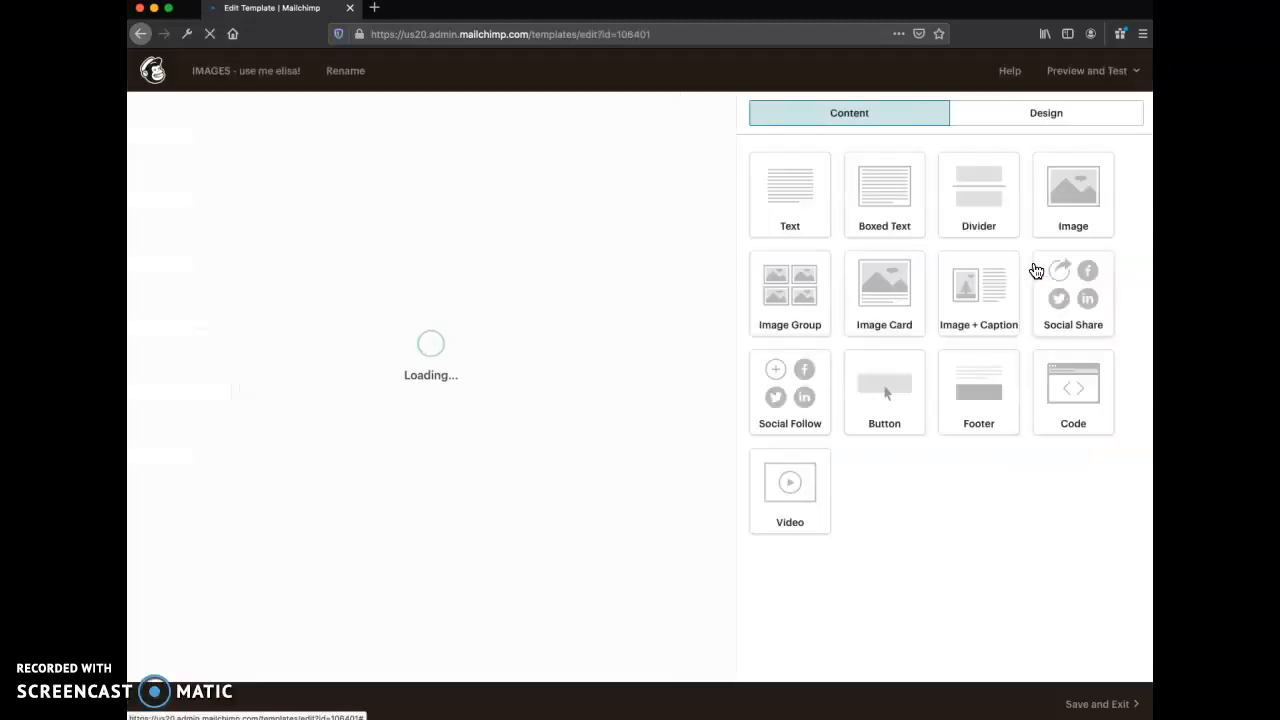
mouse_move(566, 422)
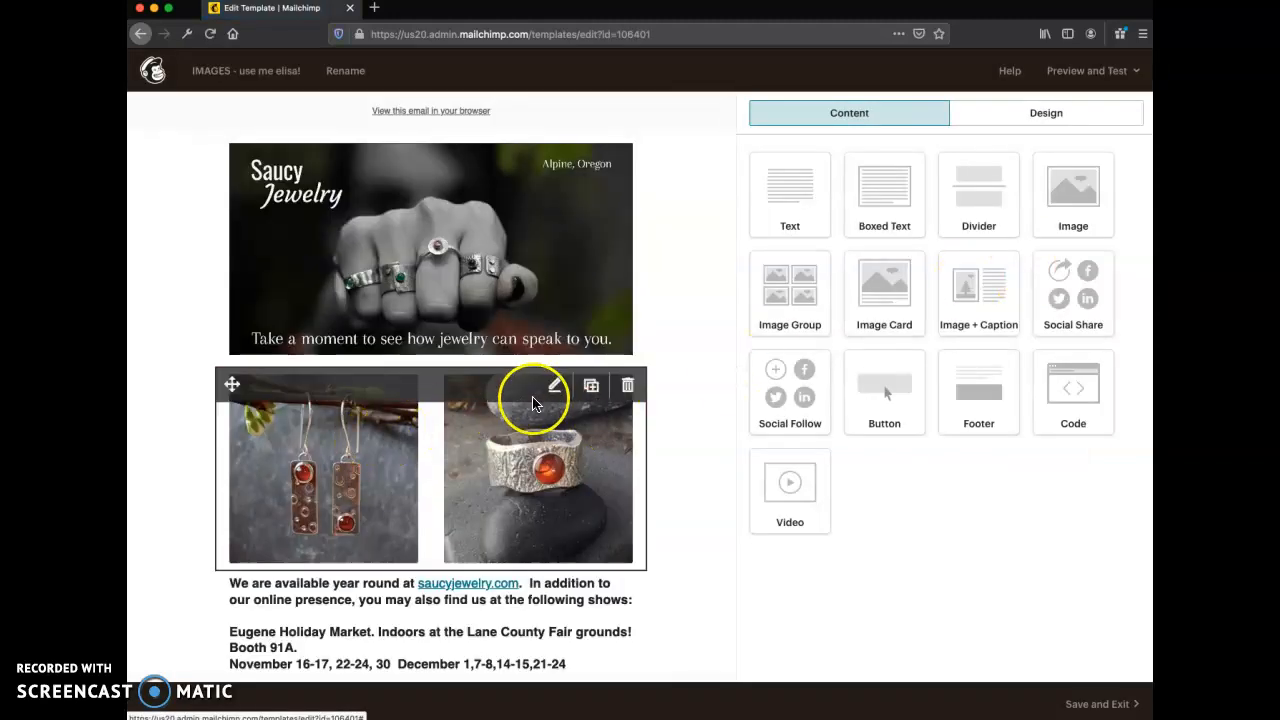
left_click(554, 390)
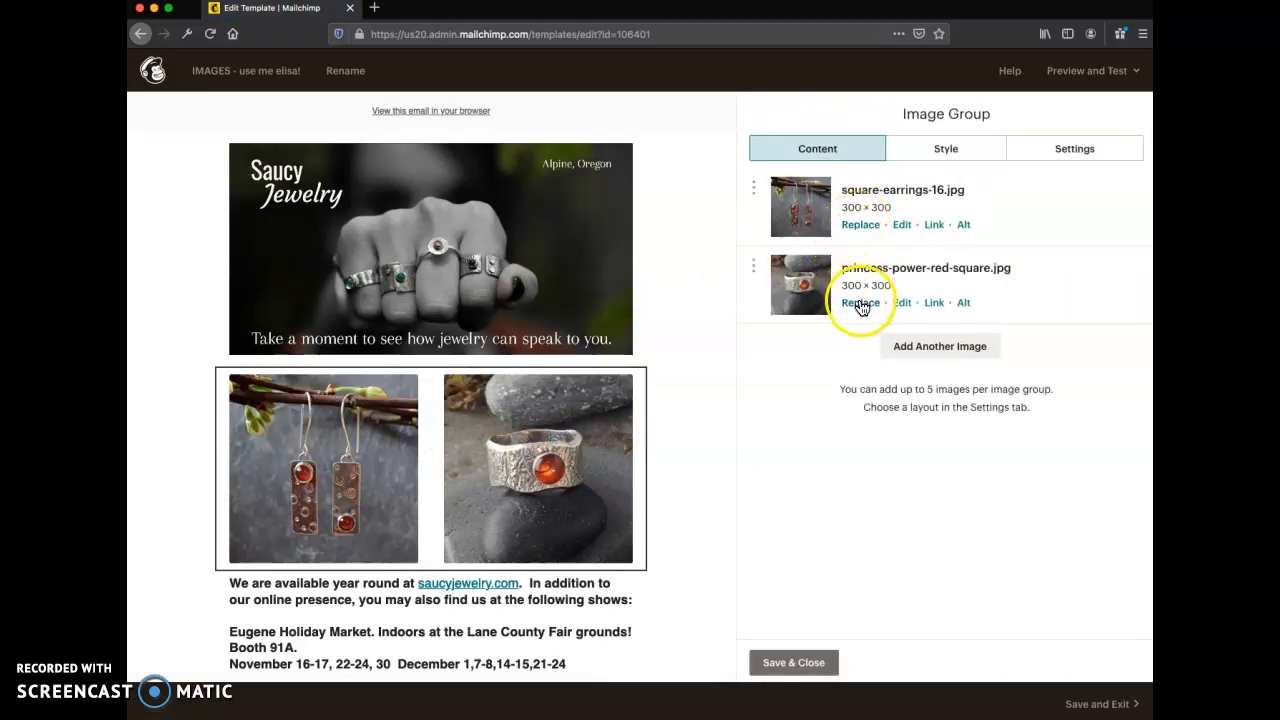
- Open the bracelet image card for editing and set its photo's alt text to "reticulated bracelet"
scroll(649, 480, "down", 3)
scroll(645, 490, "down", 3)
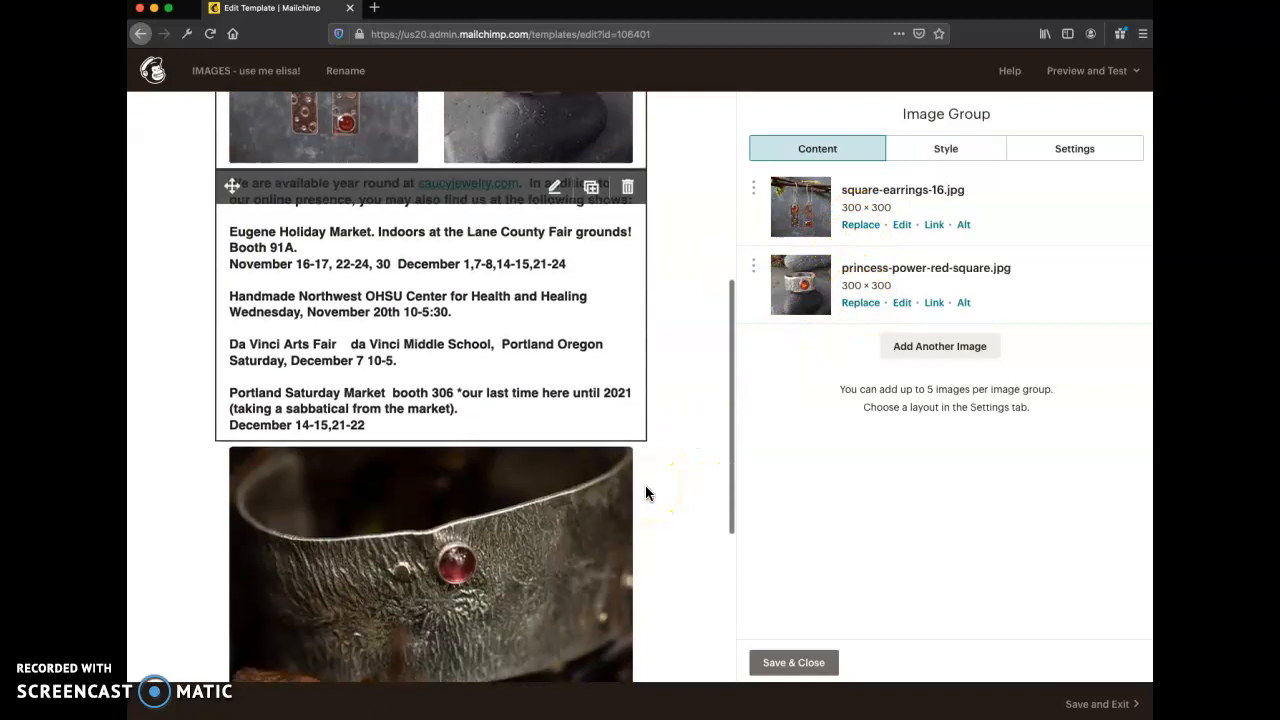
left_click(549, 524)
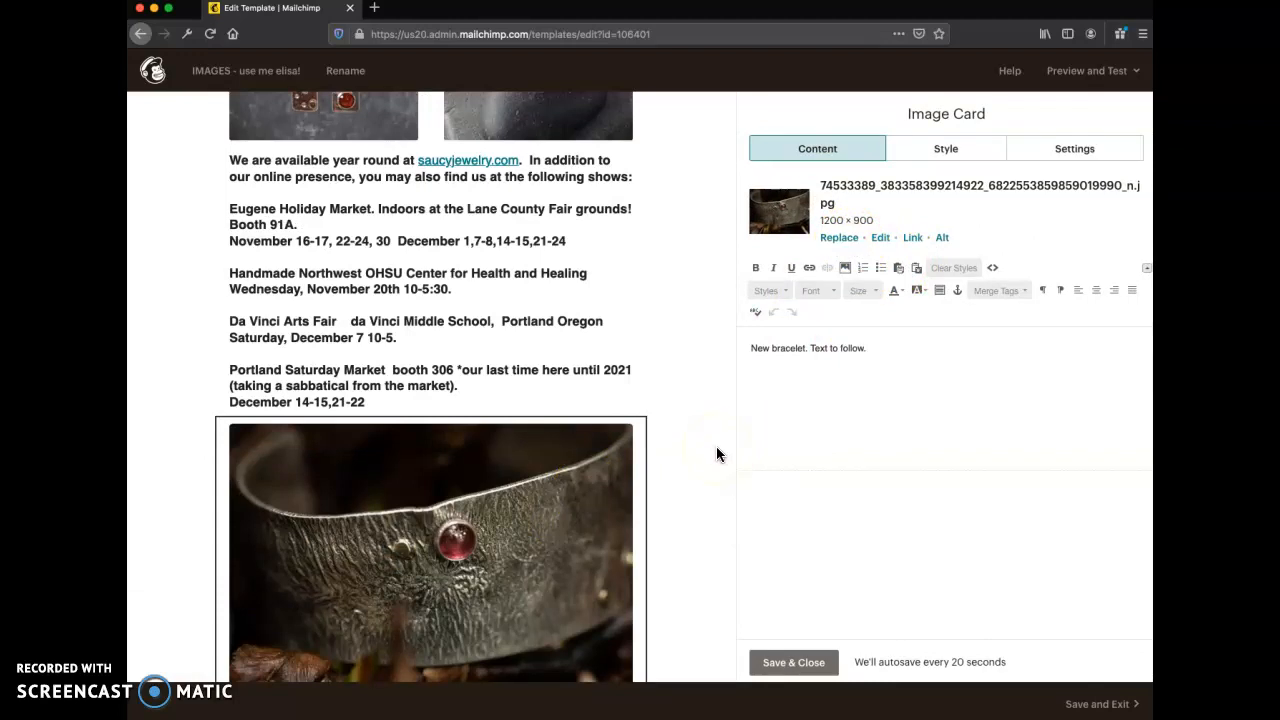
left_click(943, 240)
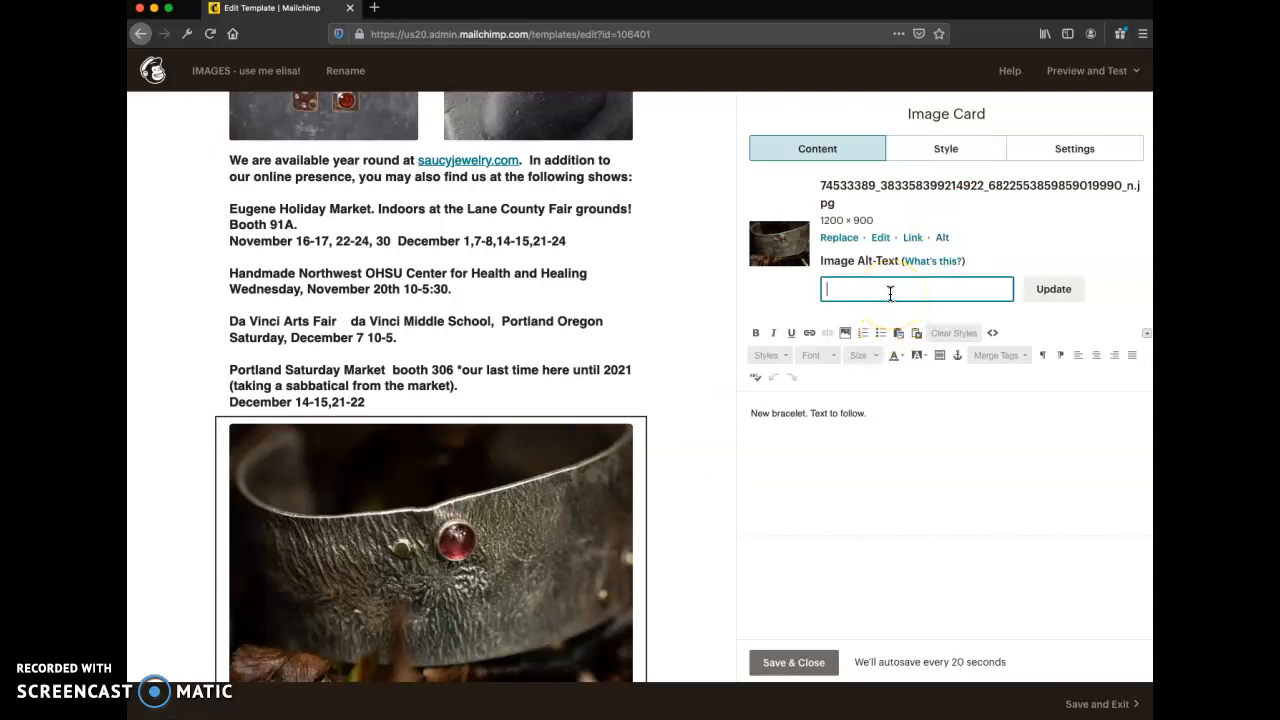
type("reticulated bracelet")
left_click_drag(936, 289, 822, 288)
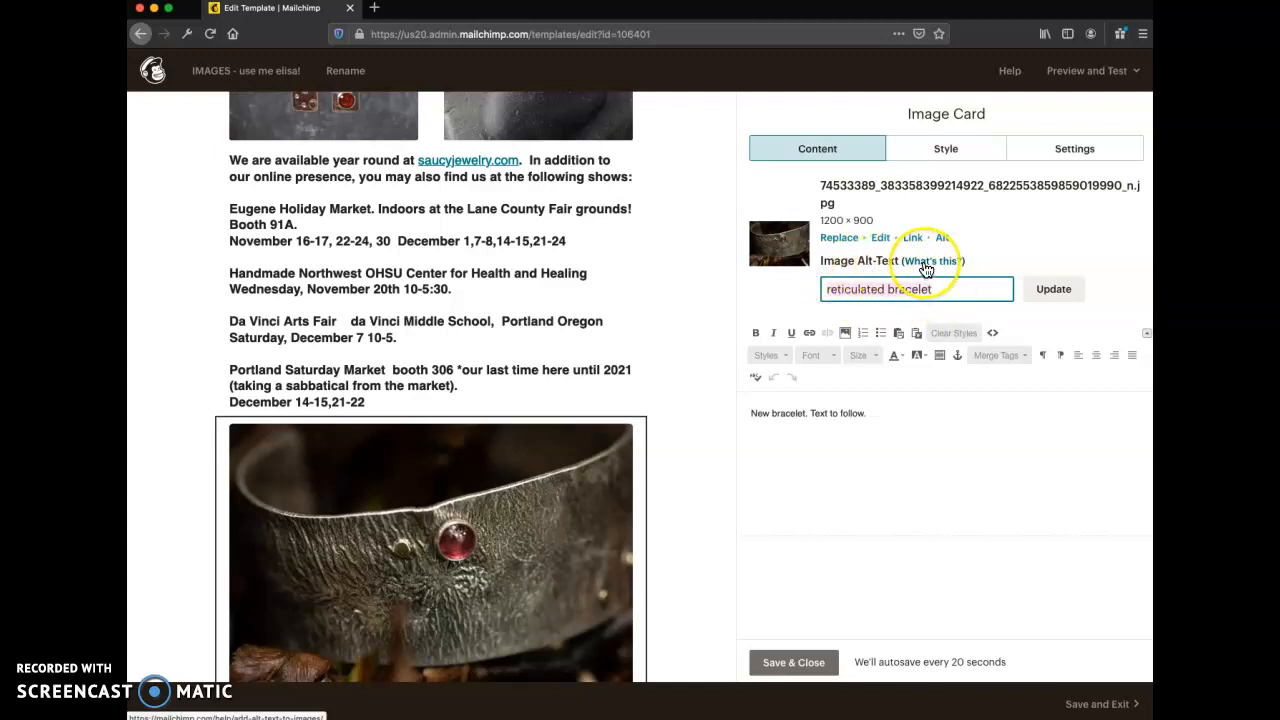
left_click(1055, 287)
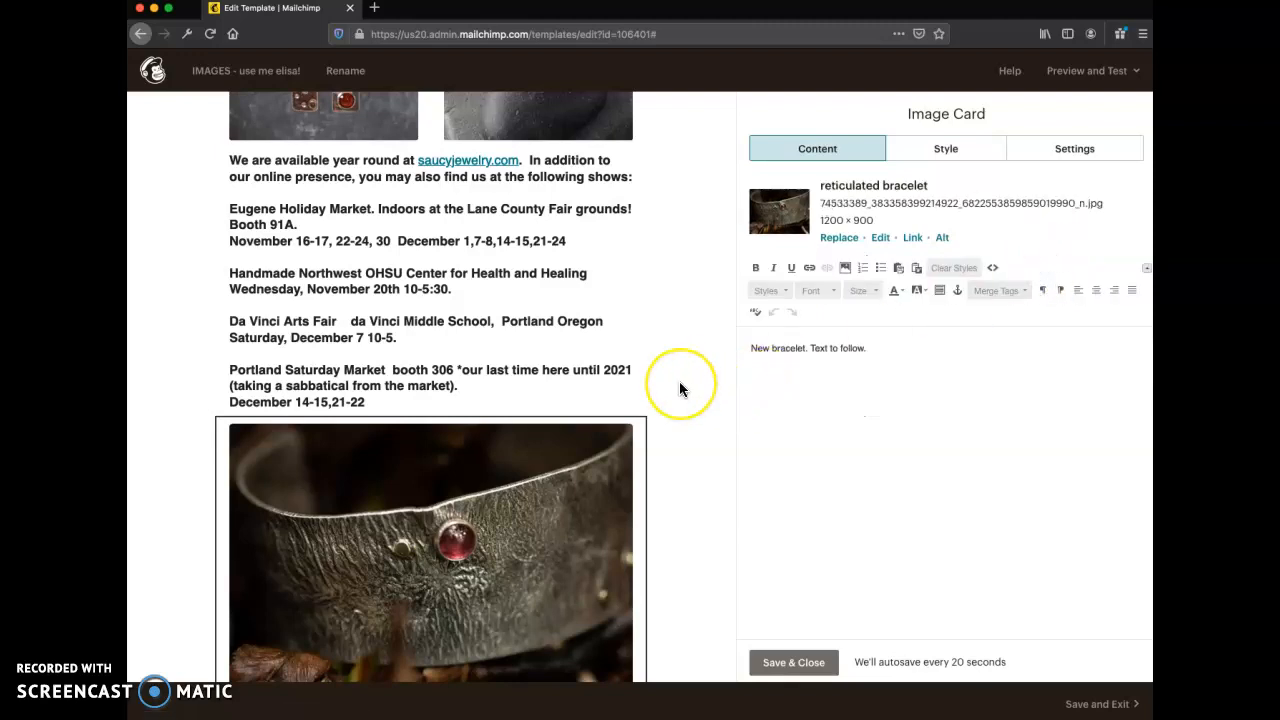
- Save and close the bracelet image card, and save and exit the template
scroll(680, 389, "up", 2)
scroll(680, 389, "down", 3)
scroll(680, 389, "up", 3)
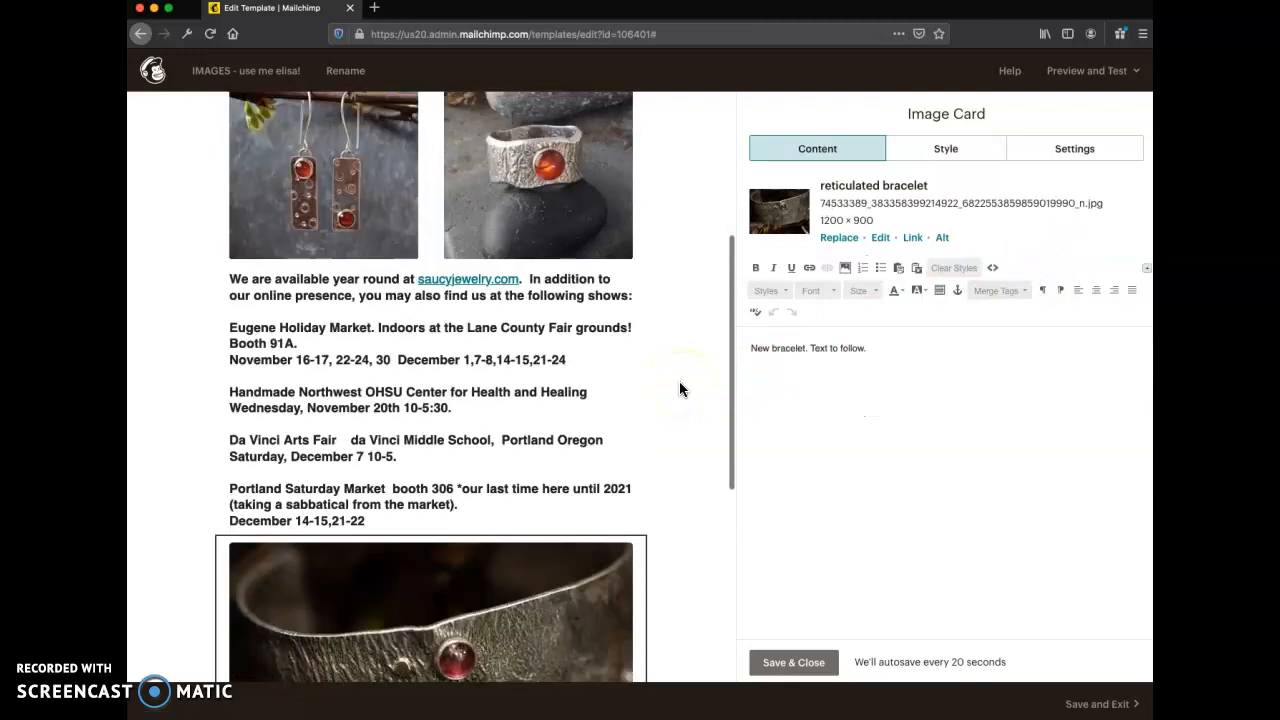
scroll(680, 389, "down", 3)
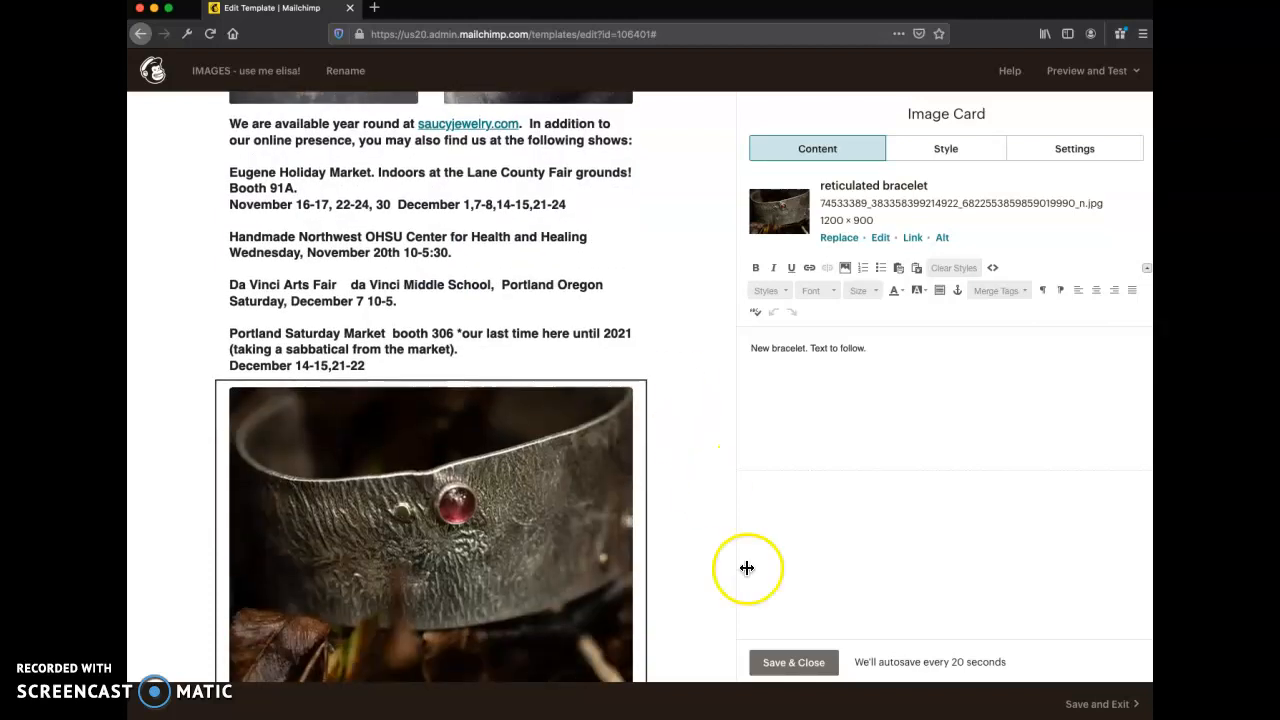
left_click(789, 665)
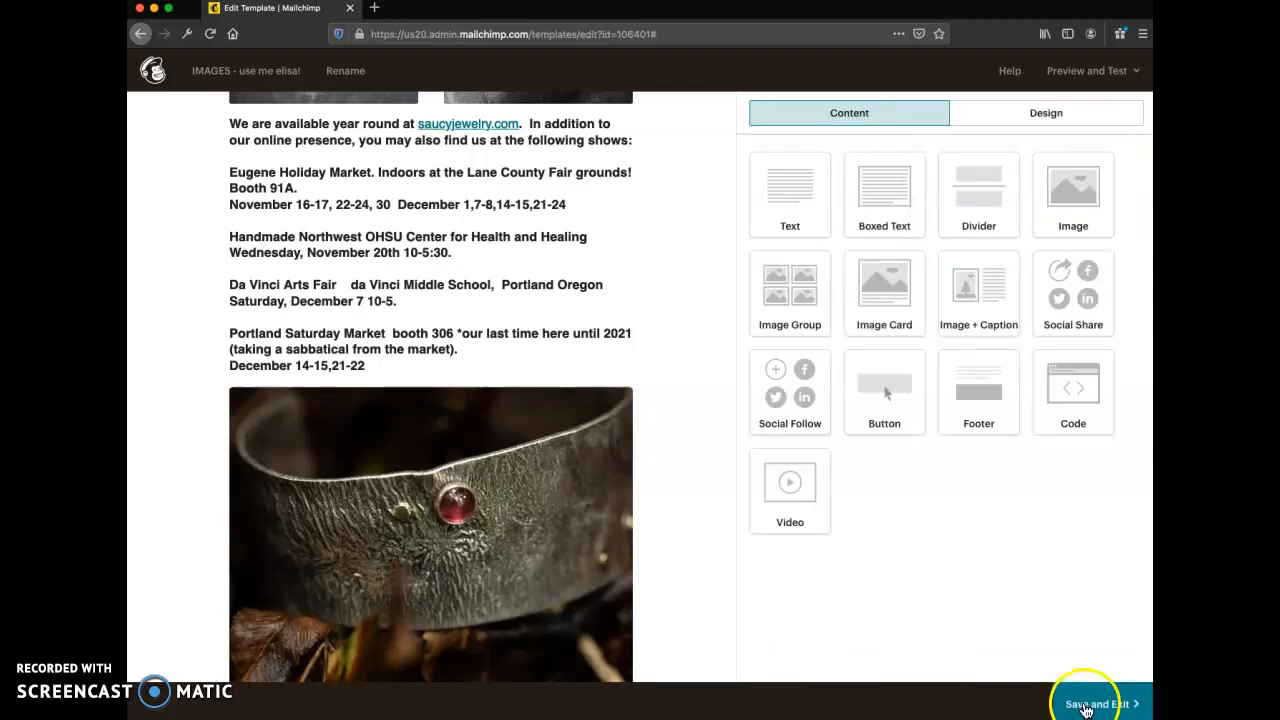
left_click(1085, 705)
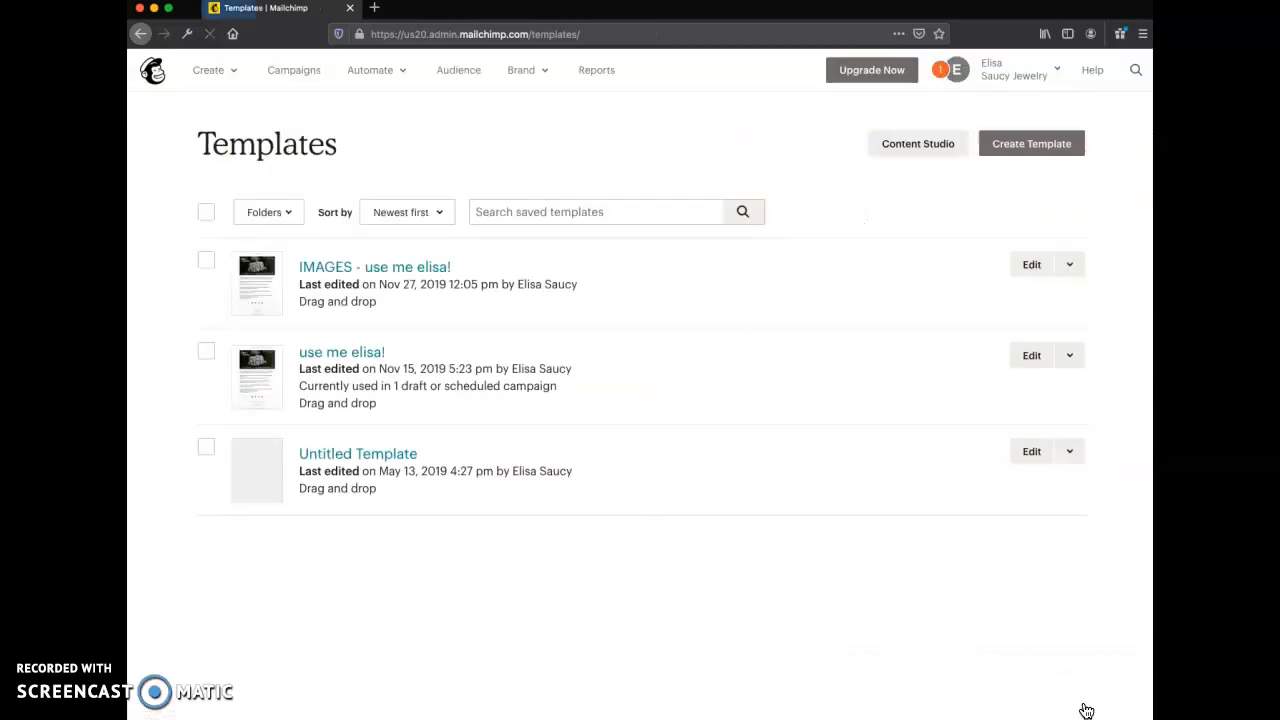